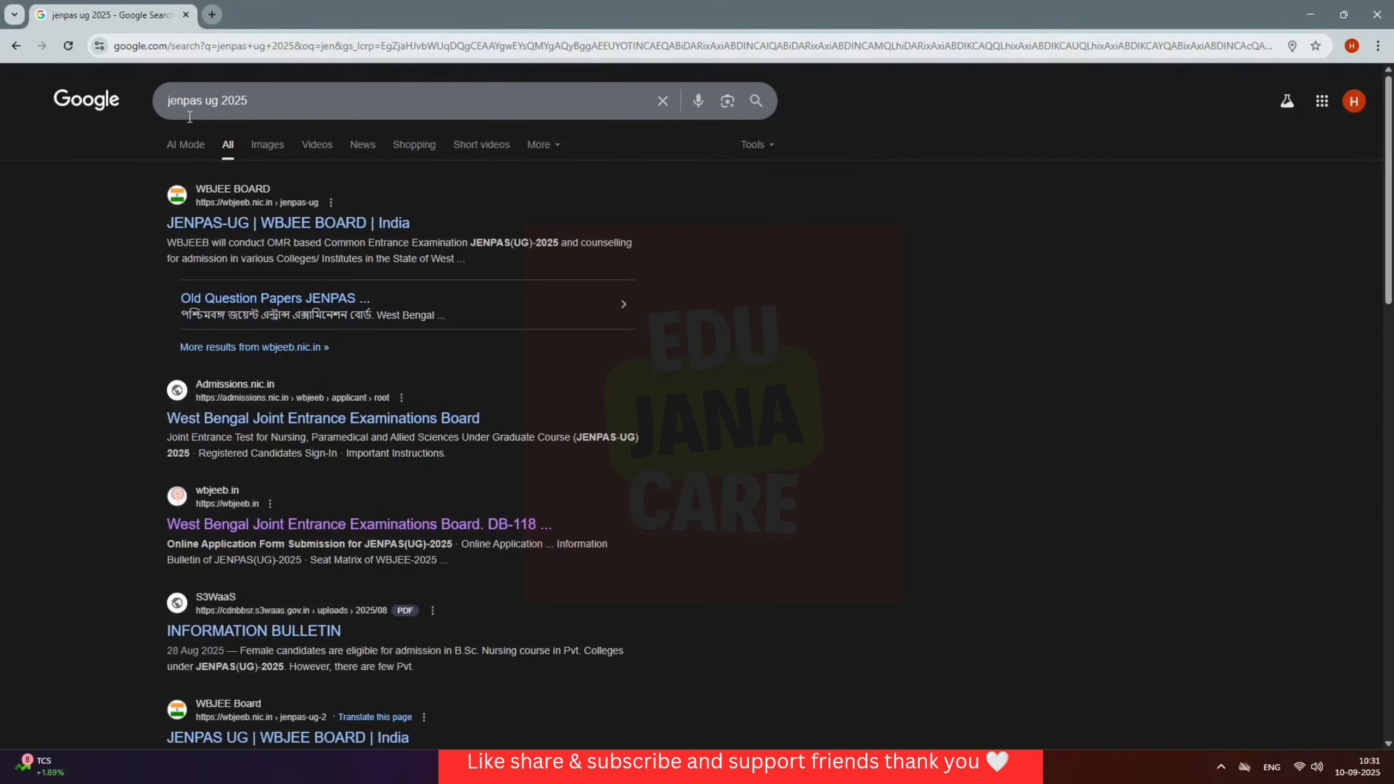
Step: Open the official JENPAS-UG page and proceed to the JENPAS(UG) 2025 online application site
left_click(243, 231)
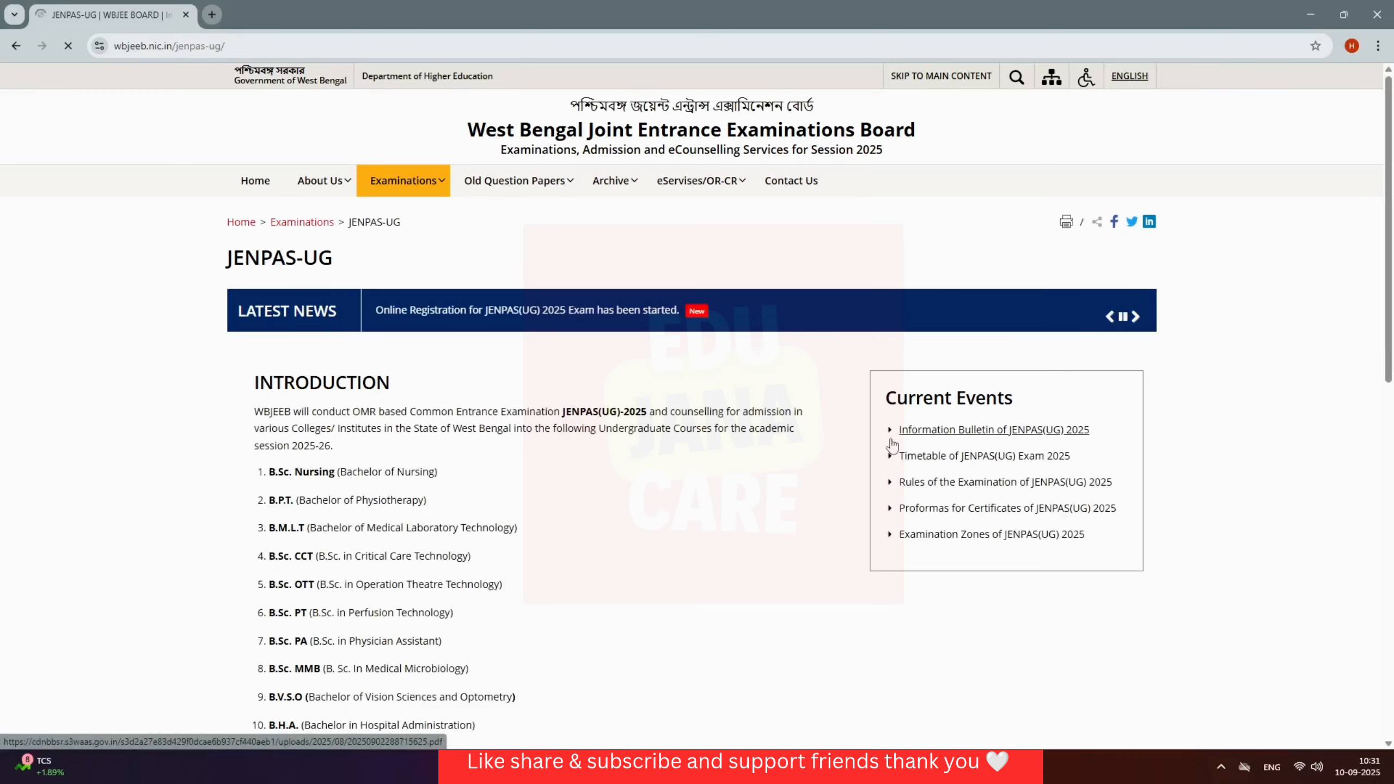
scroll(745, 533, "down", 4)
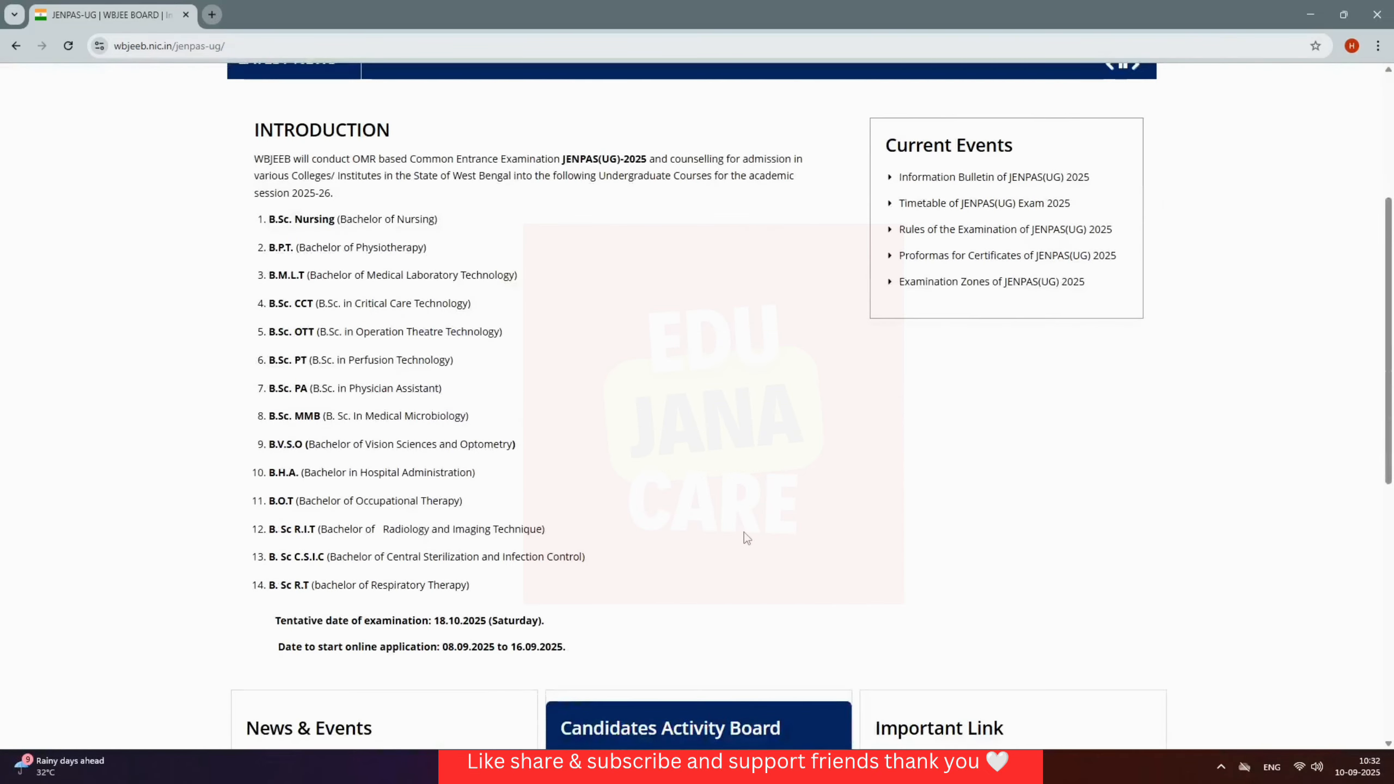
scroll(747, 537, "down", 5)
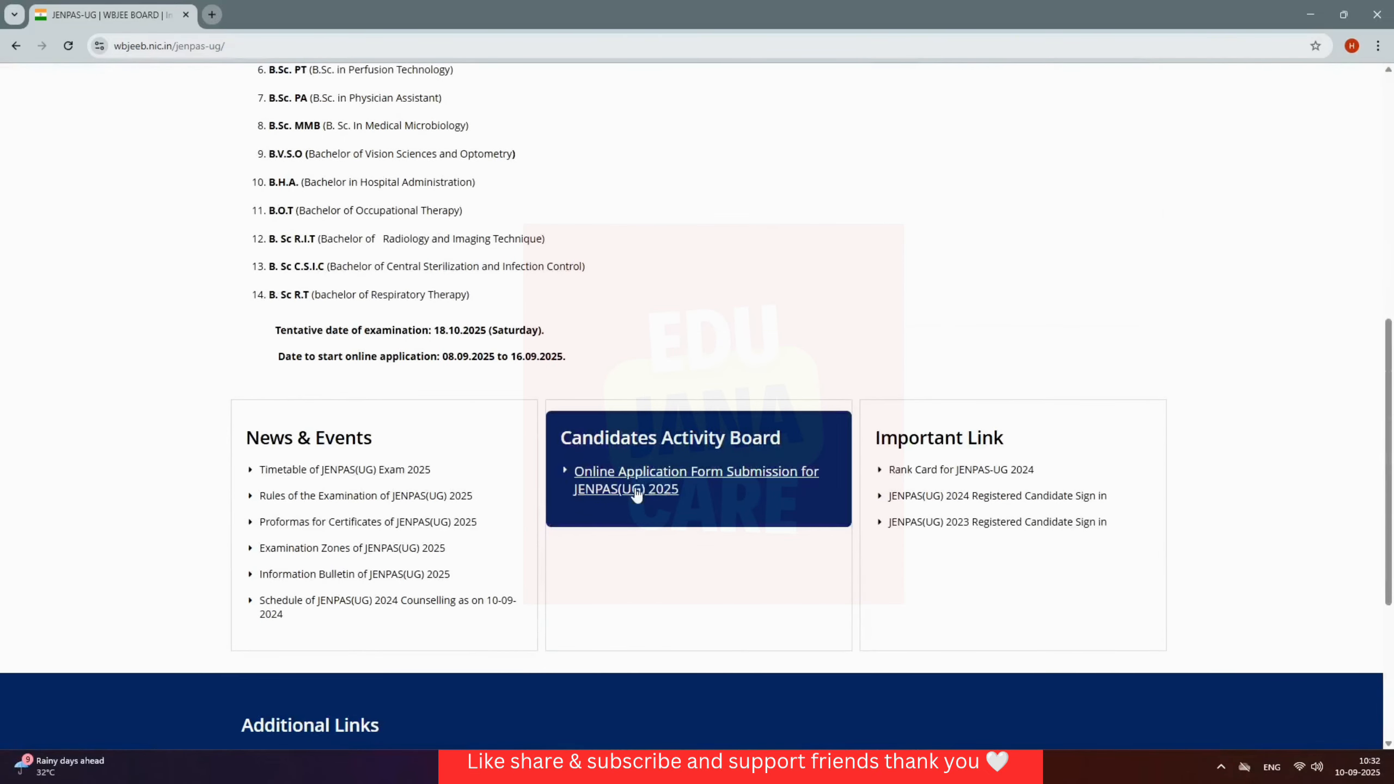
left_click(661, 487)
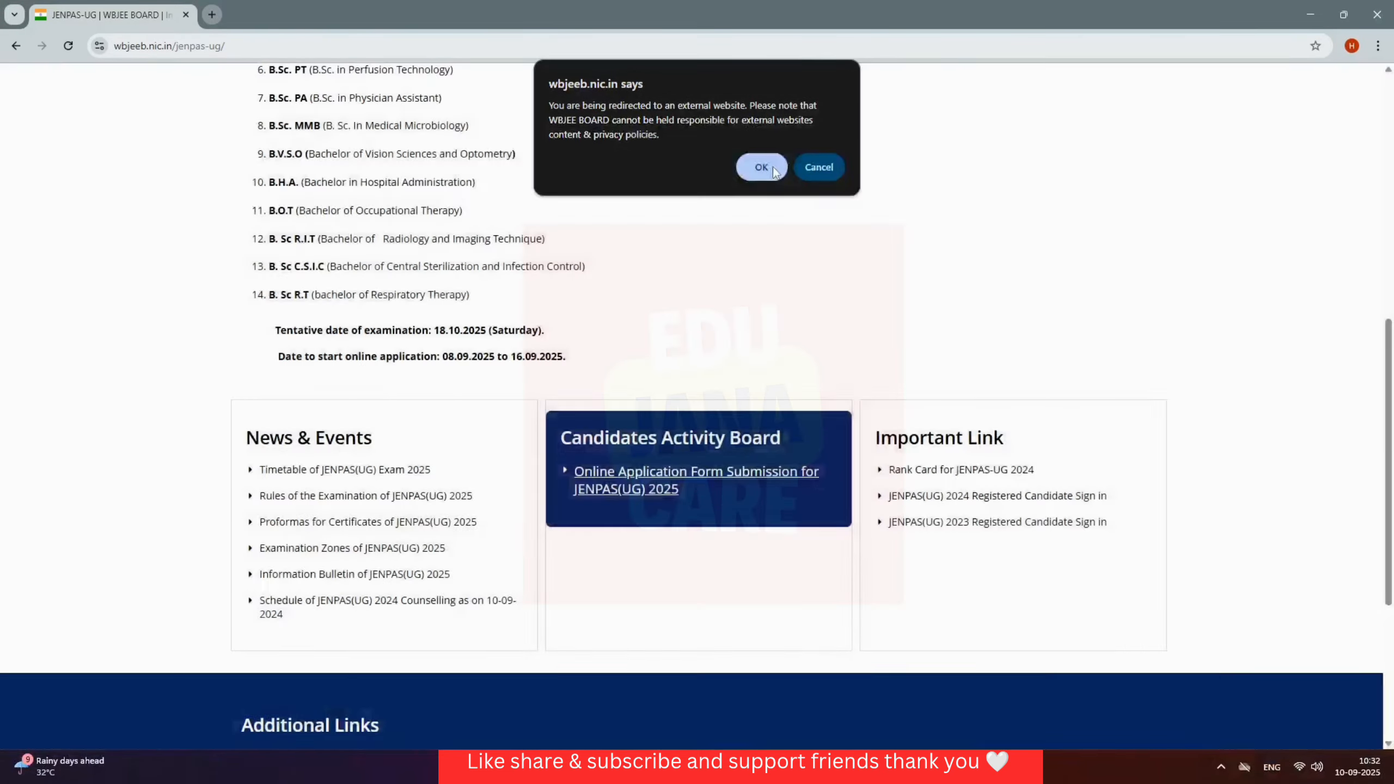
left_click(762, 168)
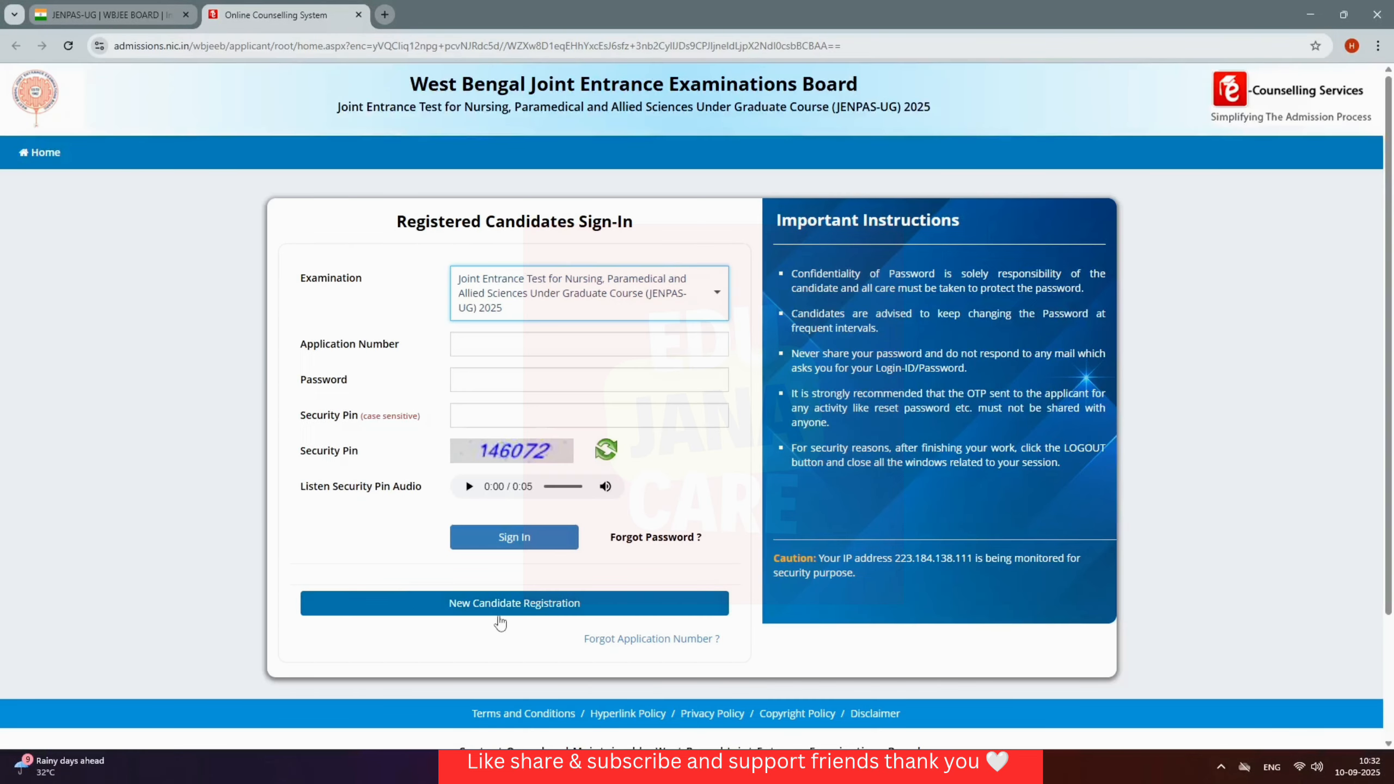
Step: Start a New Candidate Registration and agree to the application instructions
left_click(536, 611)
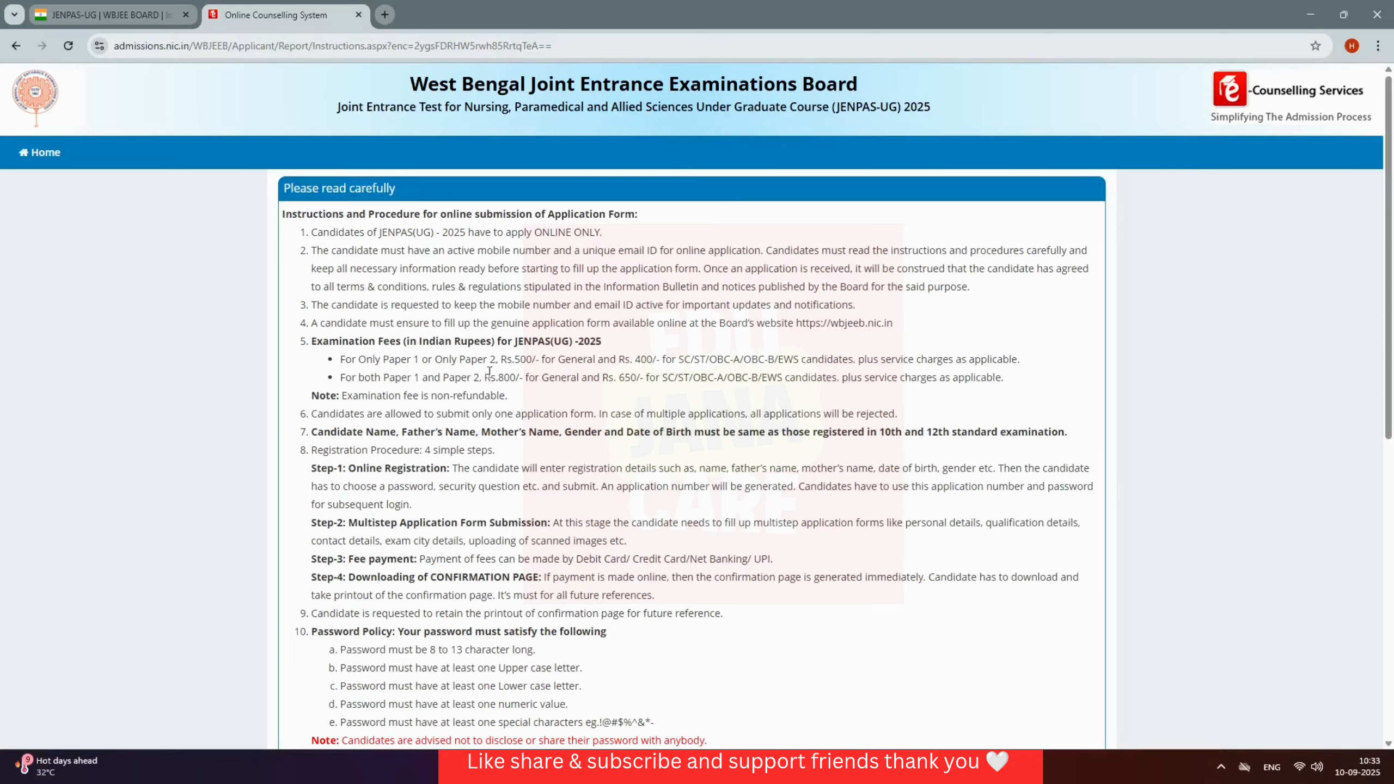
scroll(538, 487, "down", 10)
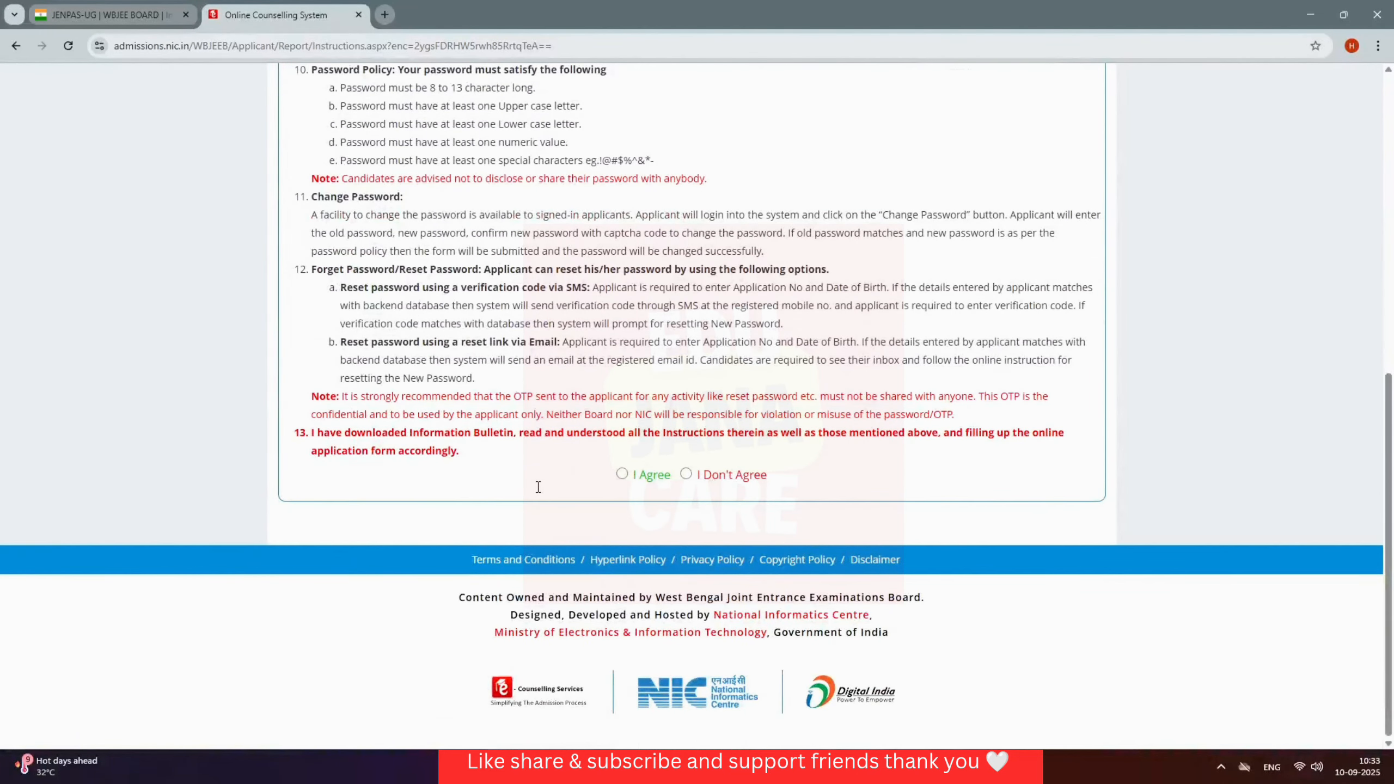
left_click(622, 474)
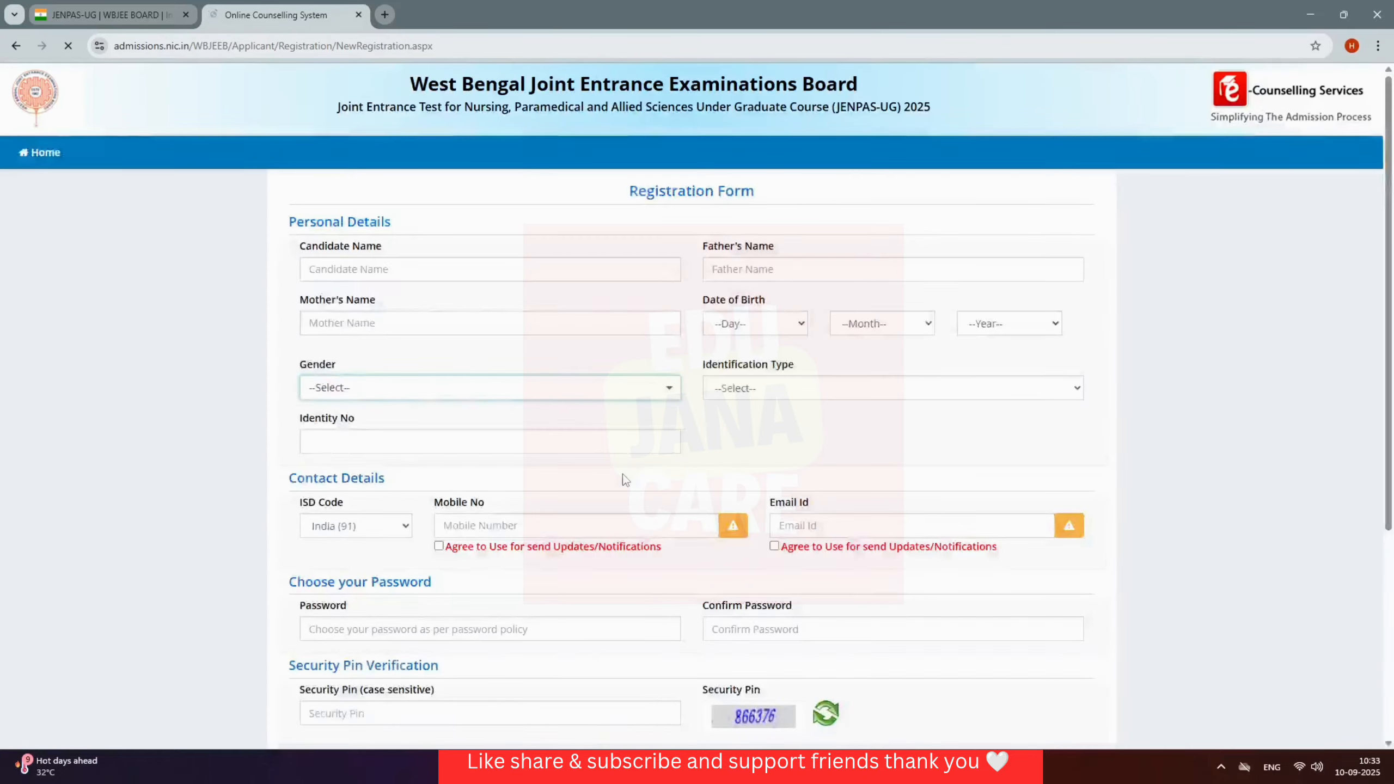
Step: Fill in the candidate's, father's and mother's names
left_click(486, 268)
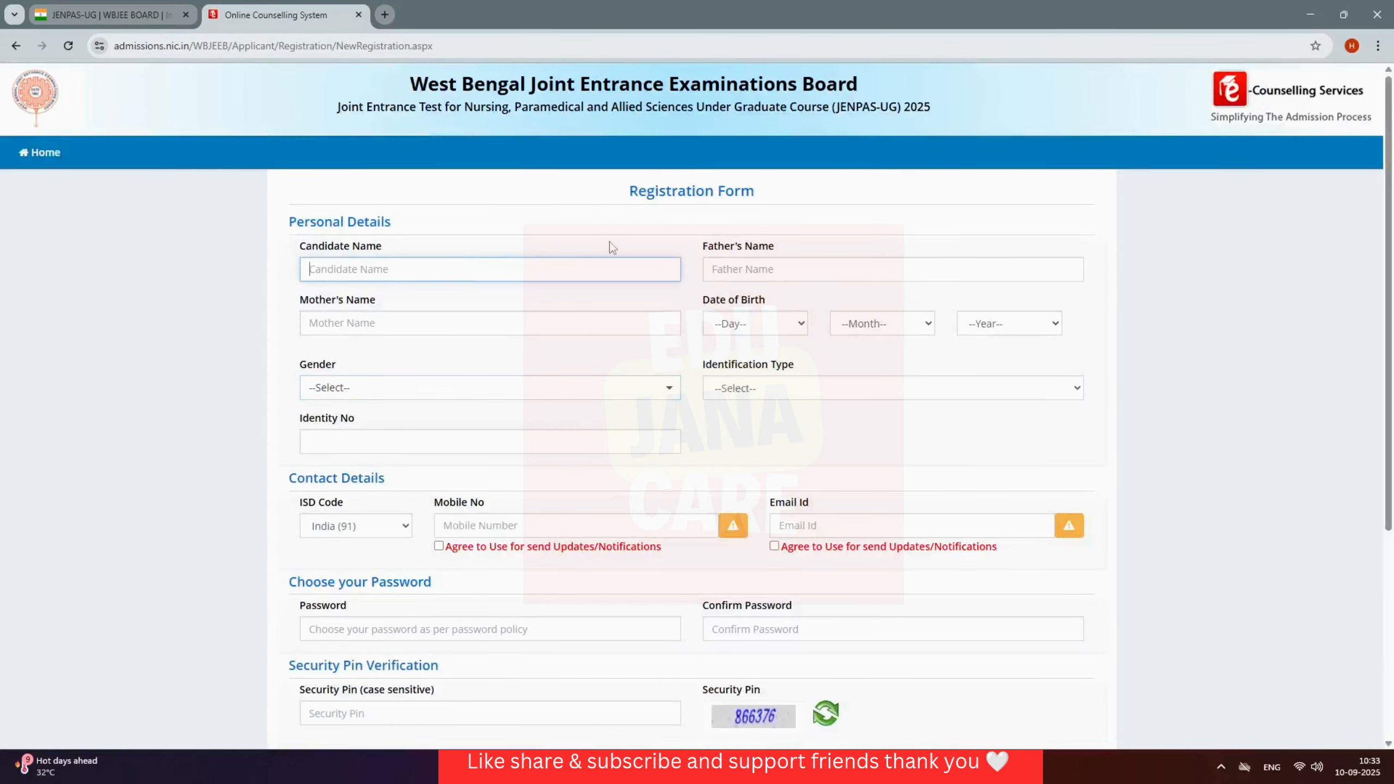
left_click(781, 263)
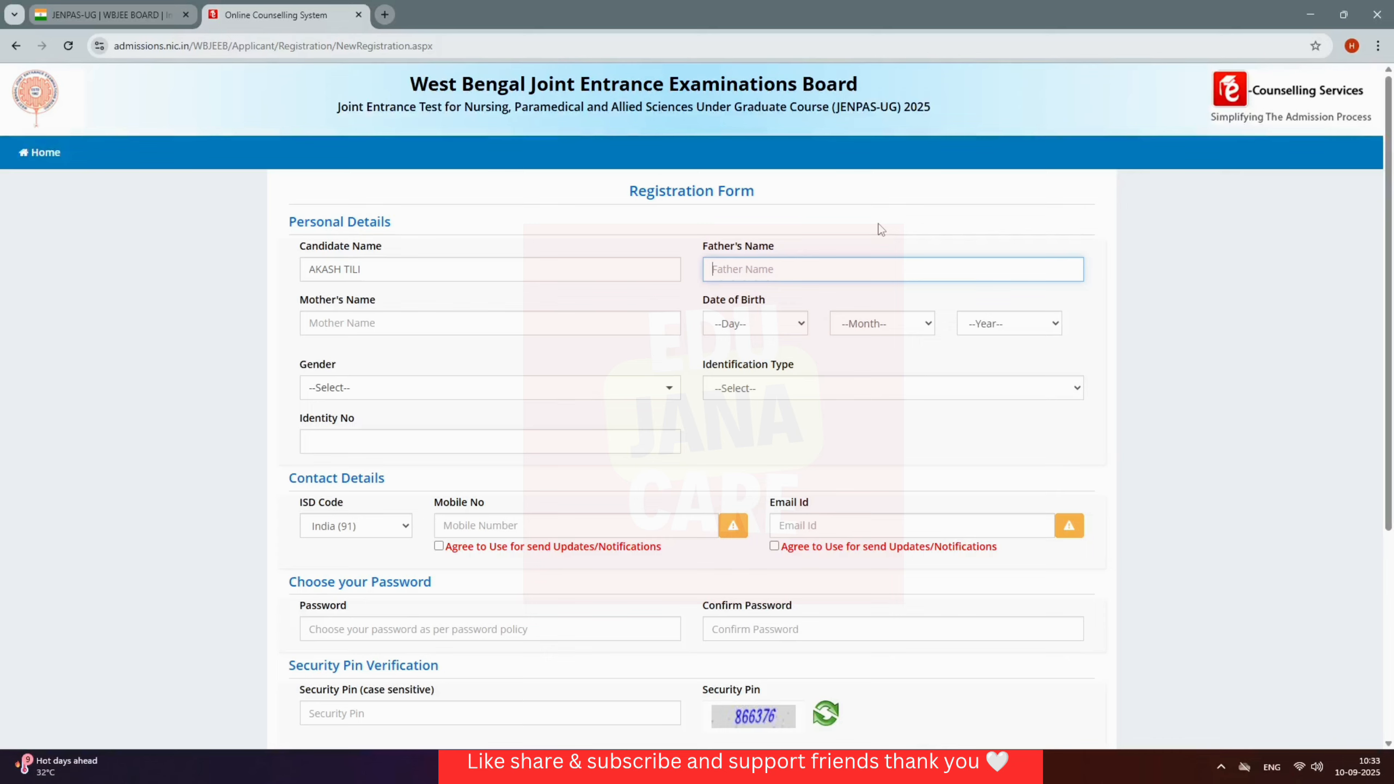
left_click(850, 225)
left_click(554, 328)
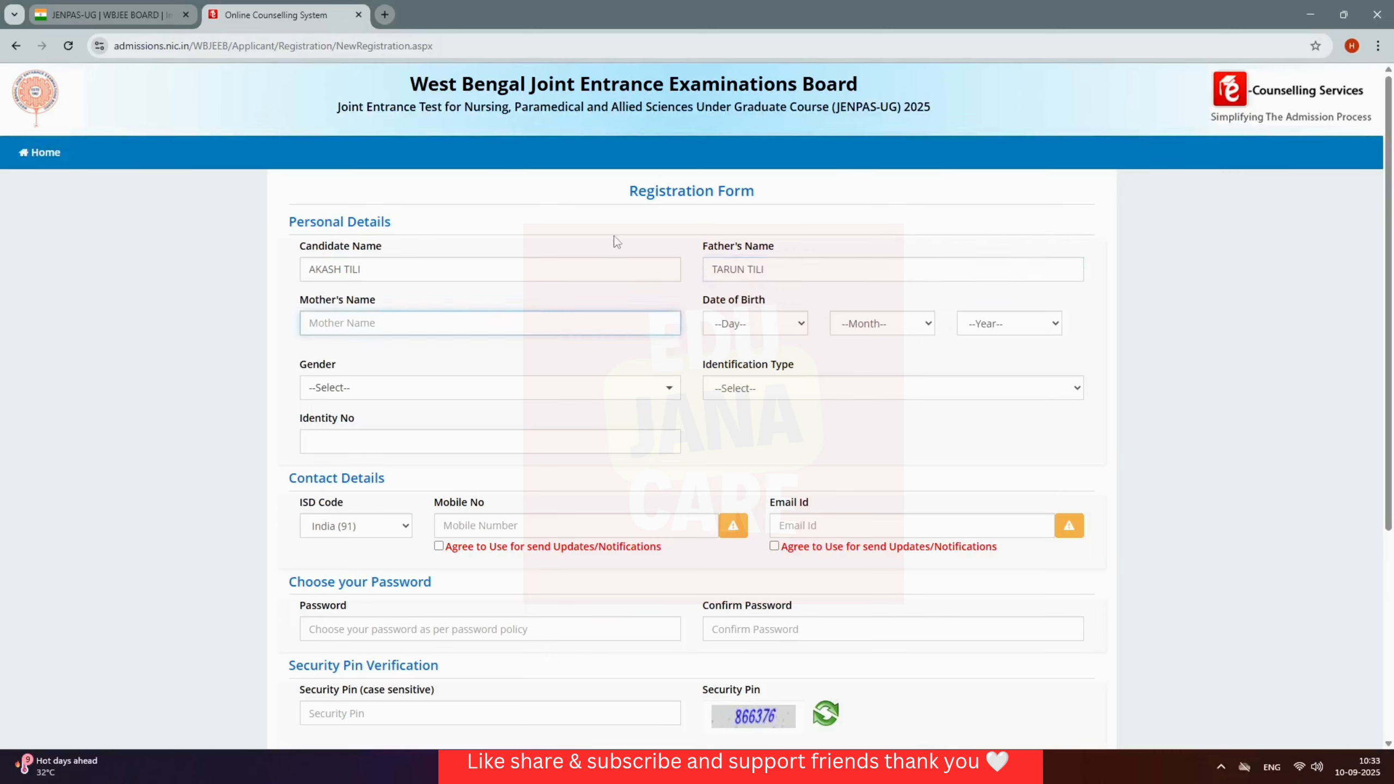
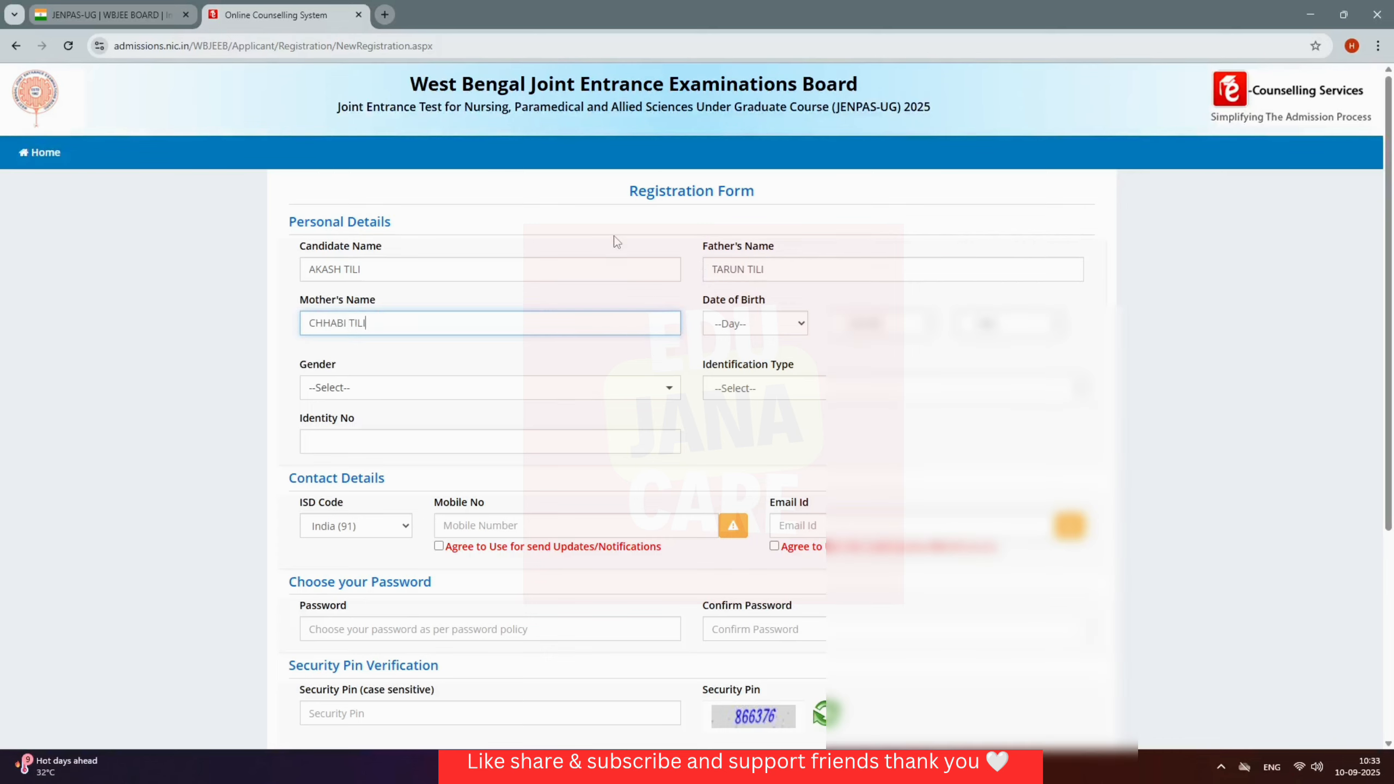
Step: Set the date of birth to day 01 with the chosen month and year
left_click(793, 332)
left_click(785, 369)
left_click(885, 327)
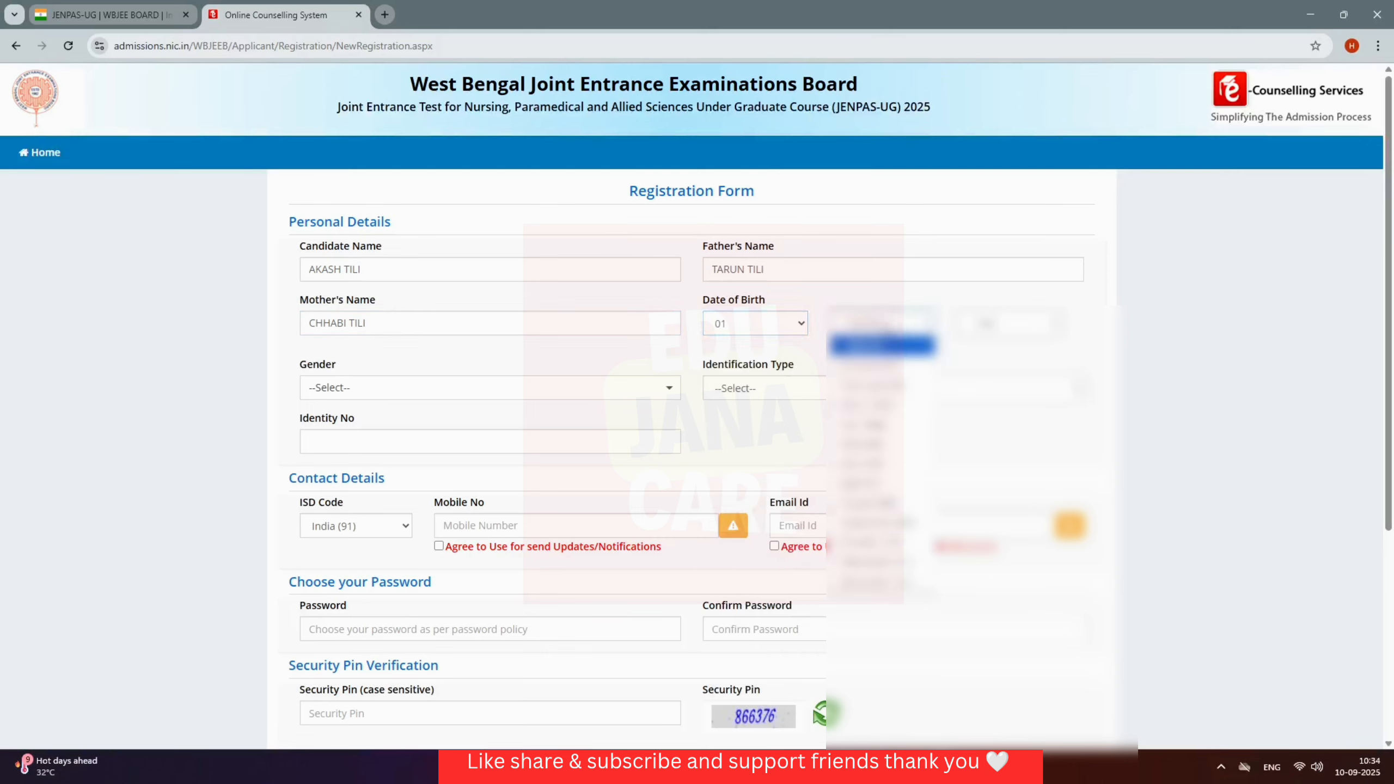
left_click(878, 522)
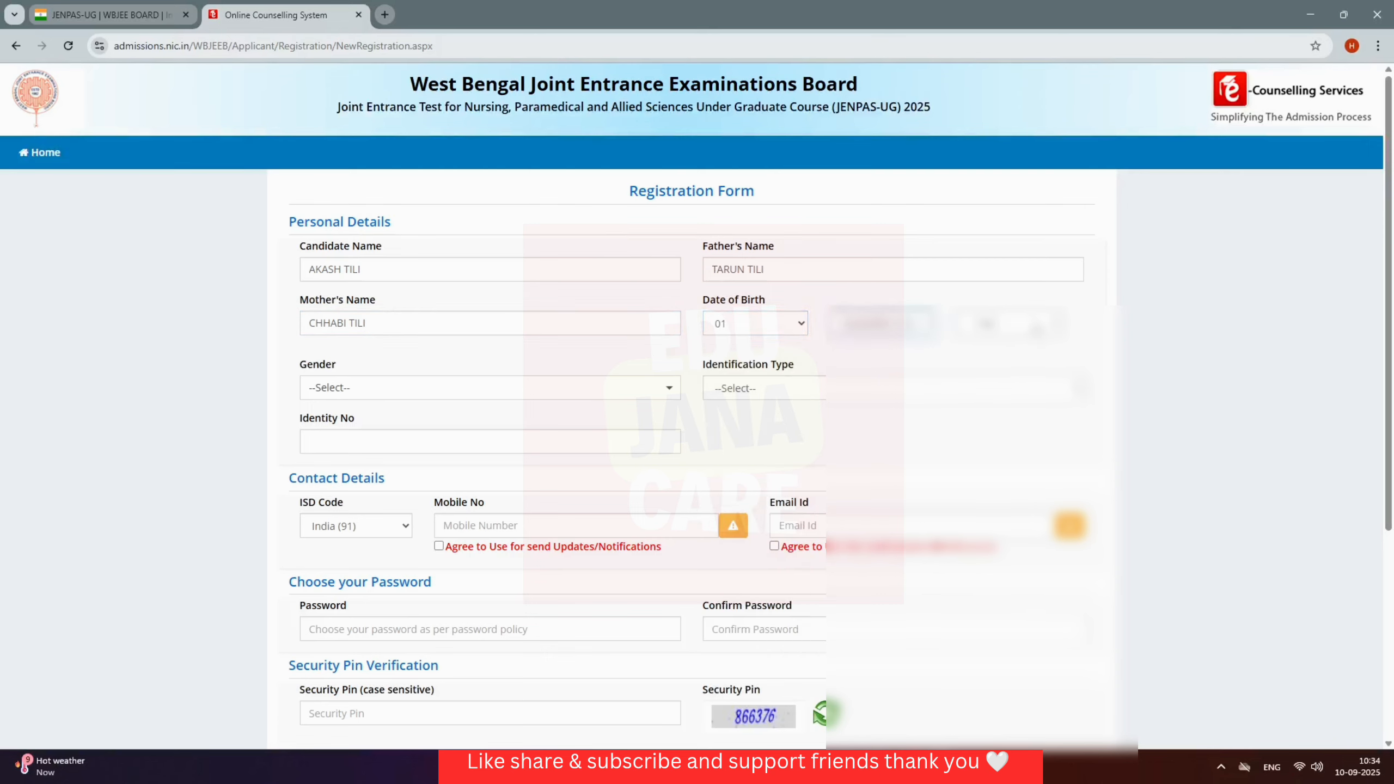
left_click(1039, 330)
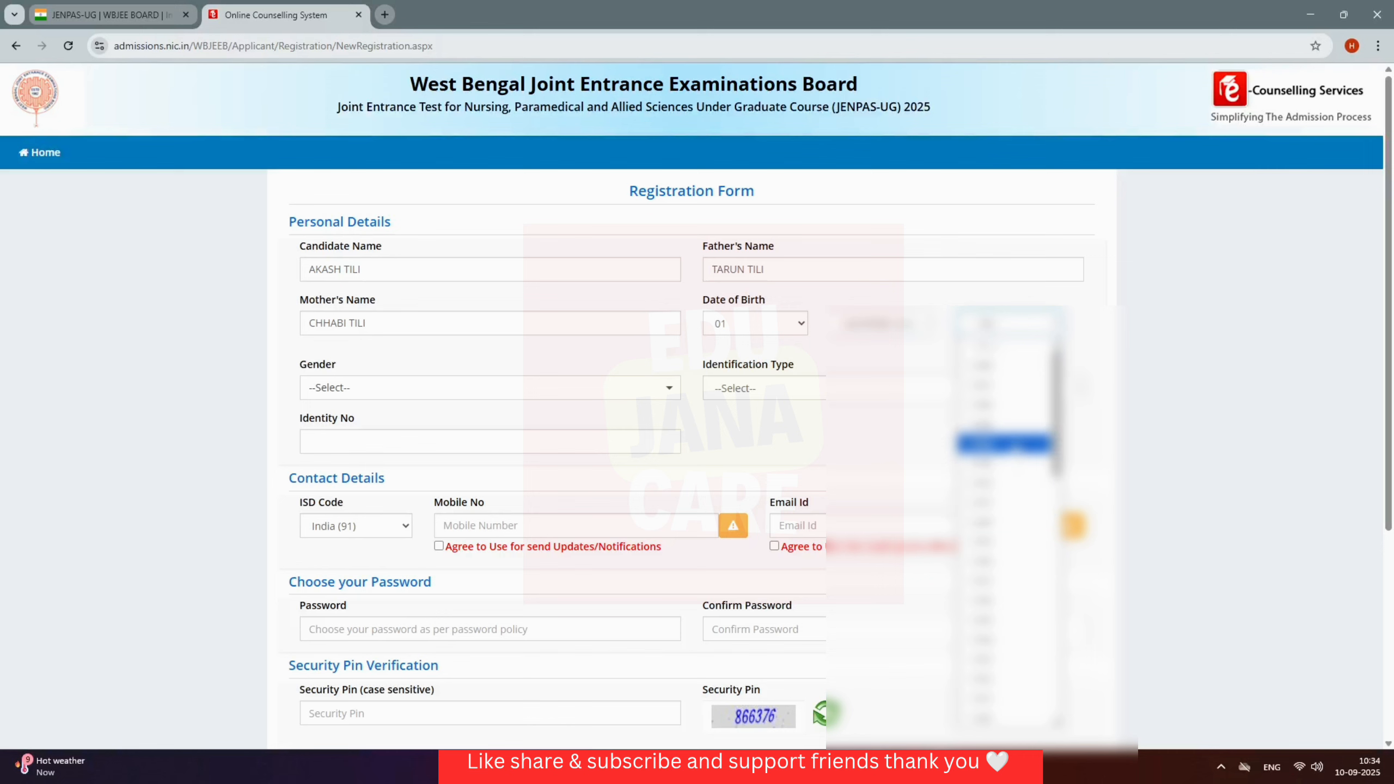
left_click(1005, 442)
Step: Set gender to Male and ID type to Any Other Valid Govt. Identity with Photograph
left_click(582, 388)
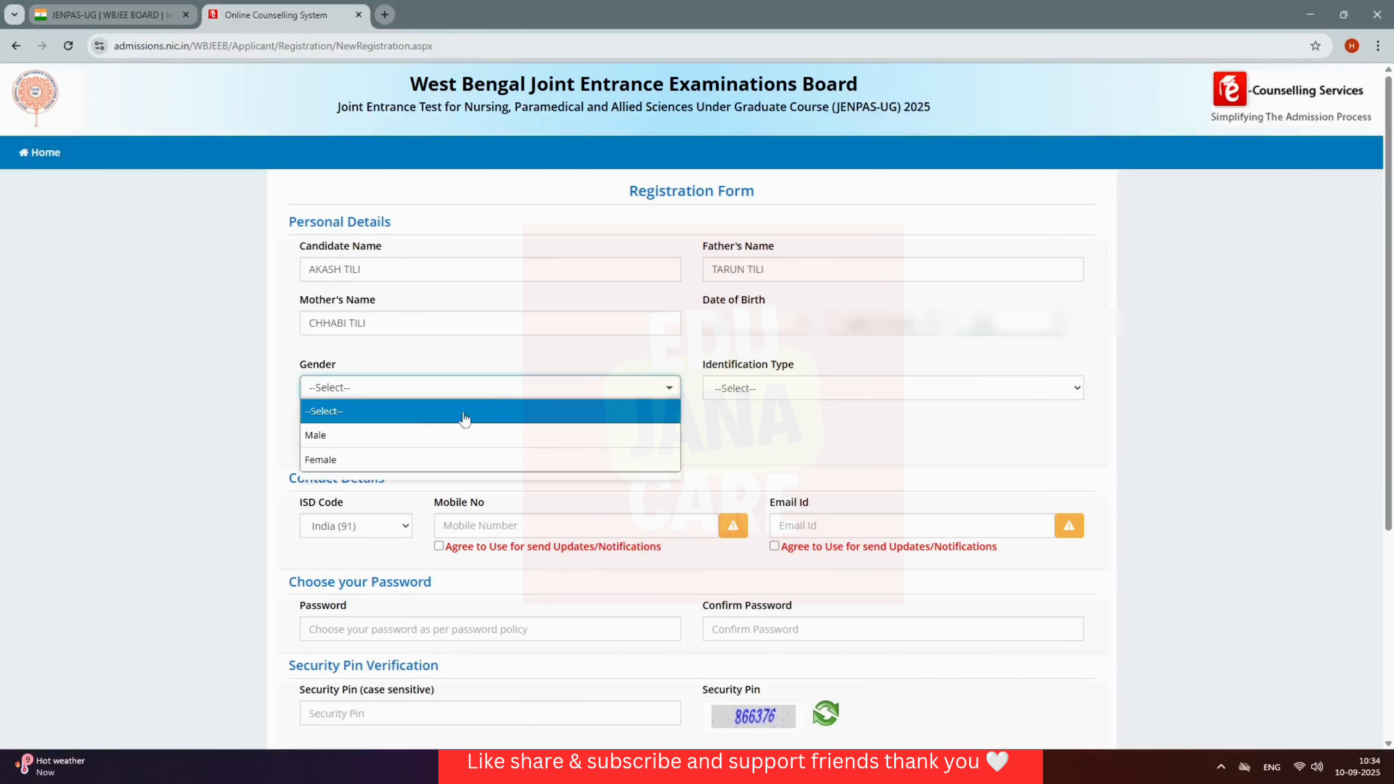
left_click(412, 435)
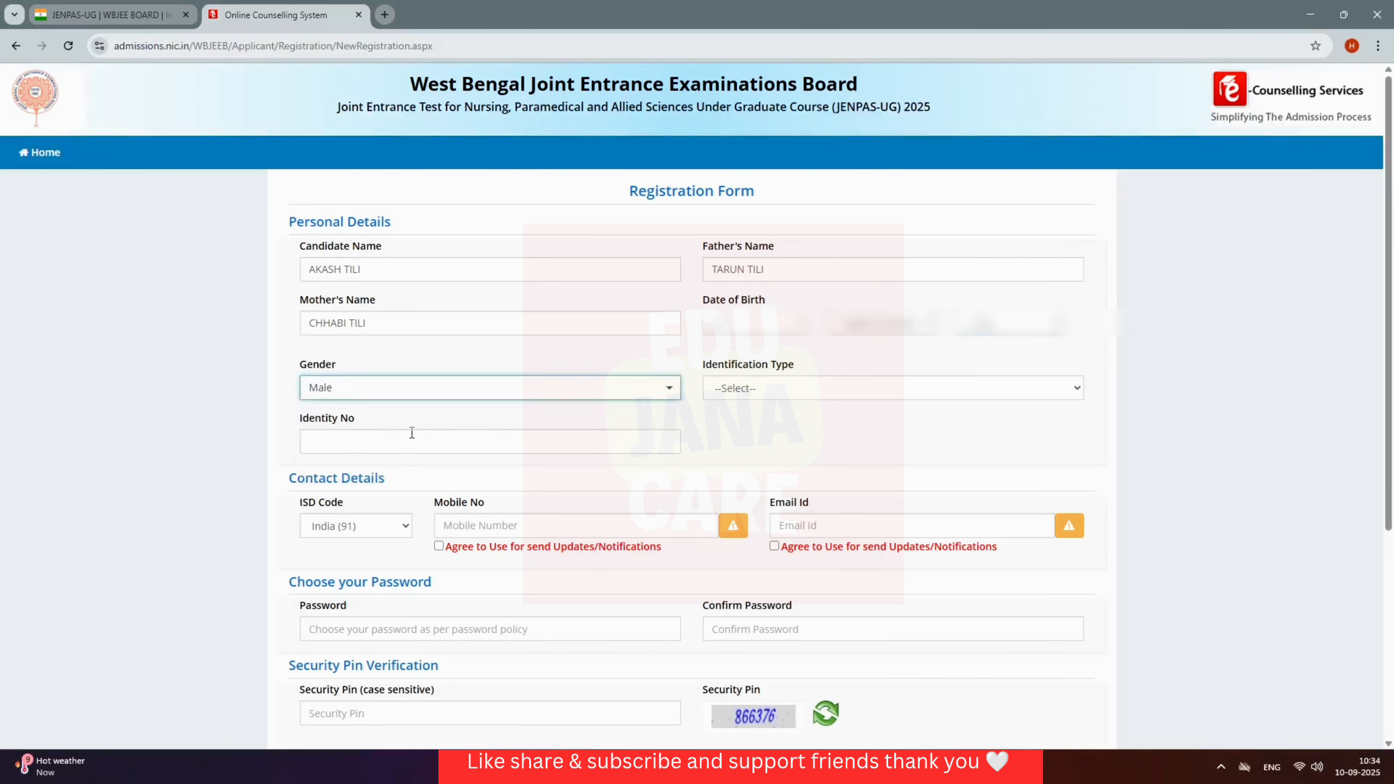
left_click(856, 393)
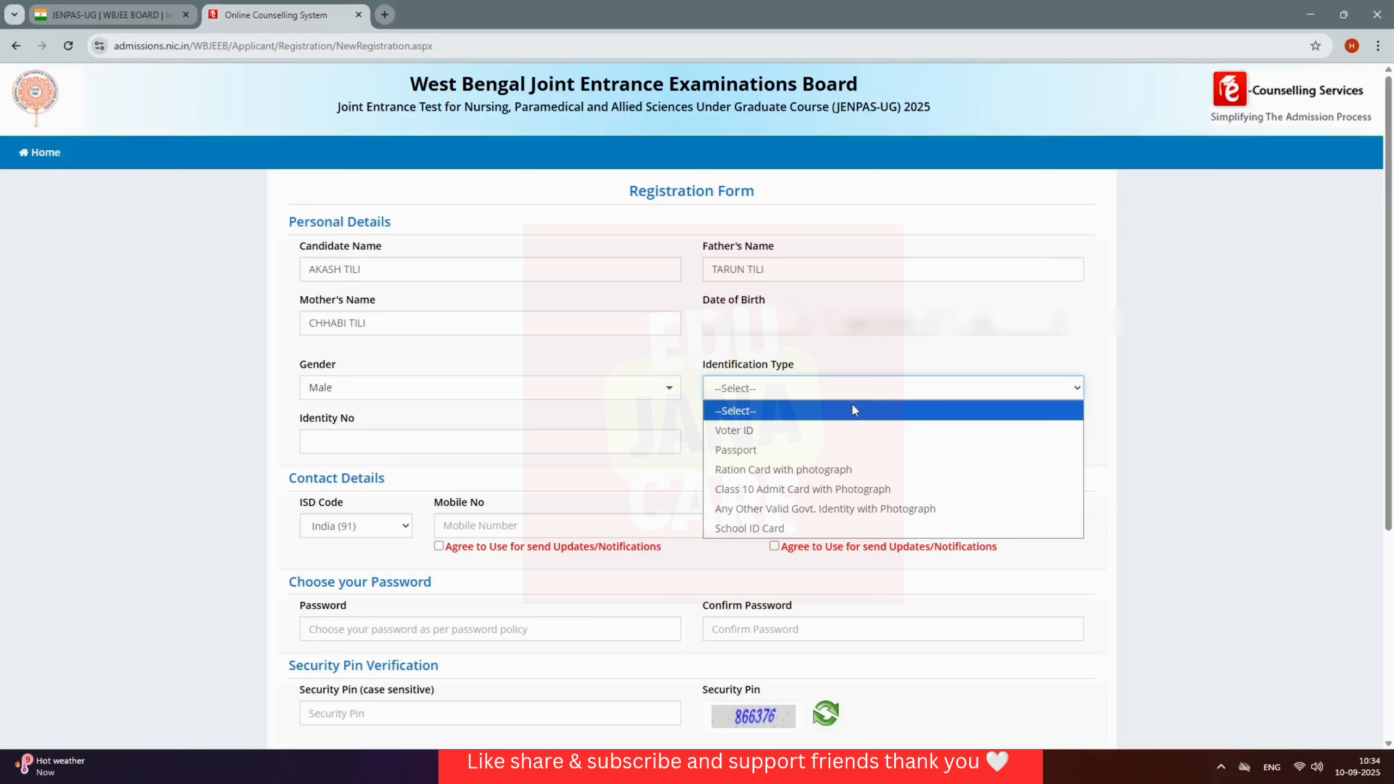
left_click(914, 511)
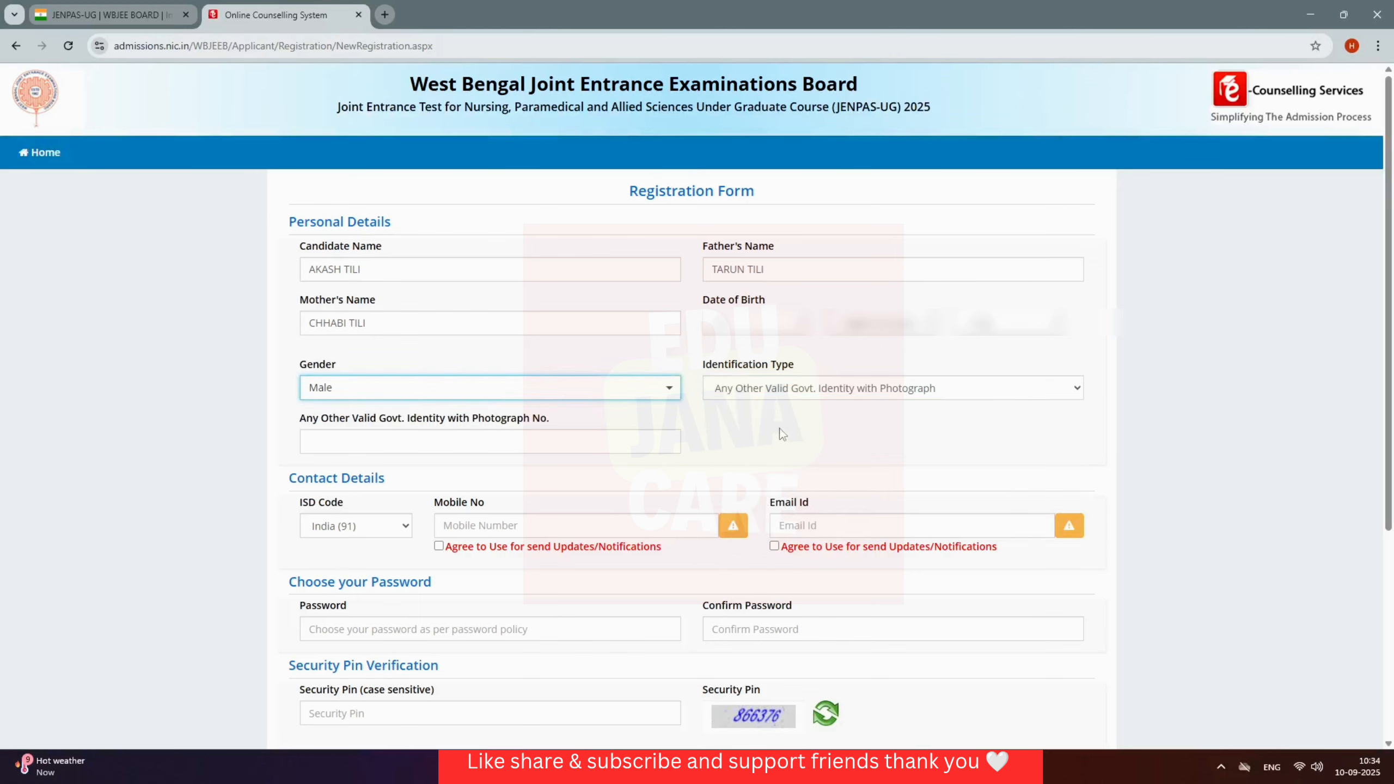
left_click(616, 441)
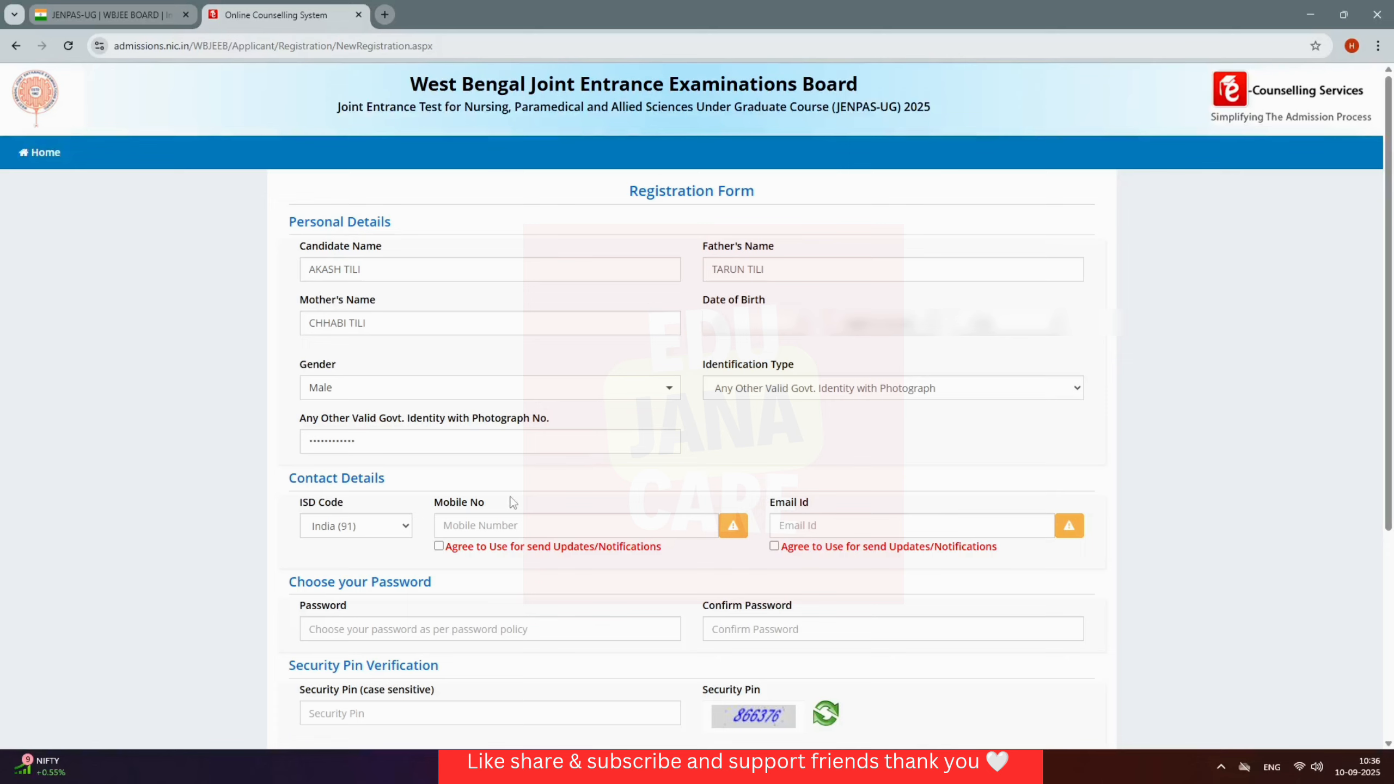
Step: Enter the mobile number and e-mail address, ticking both Agree boxes for updates
left_click(510, 527)
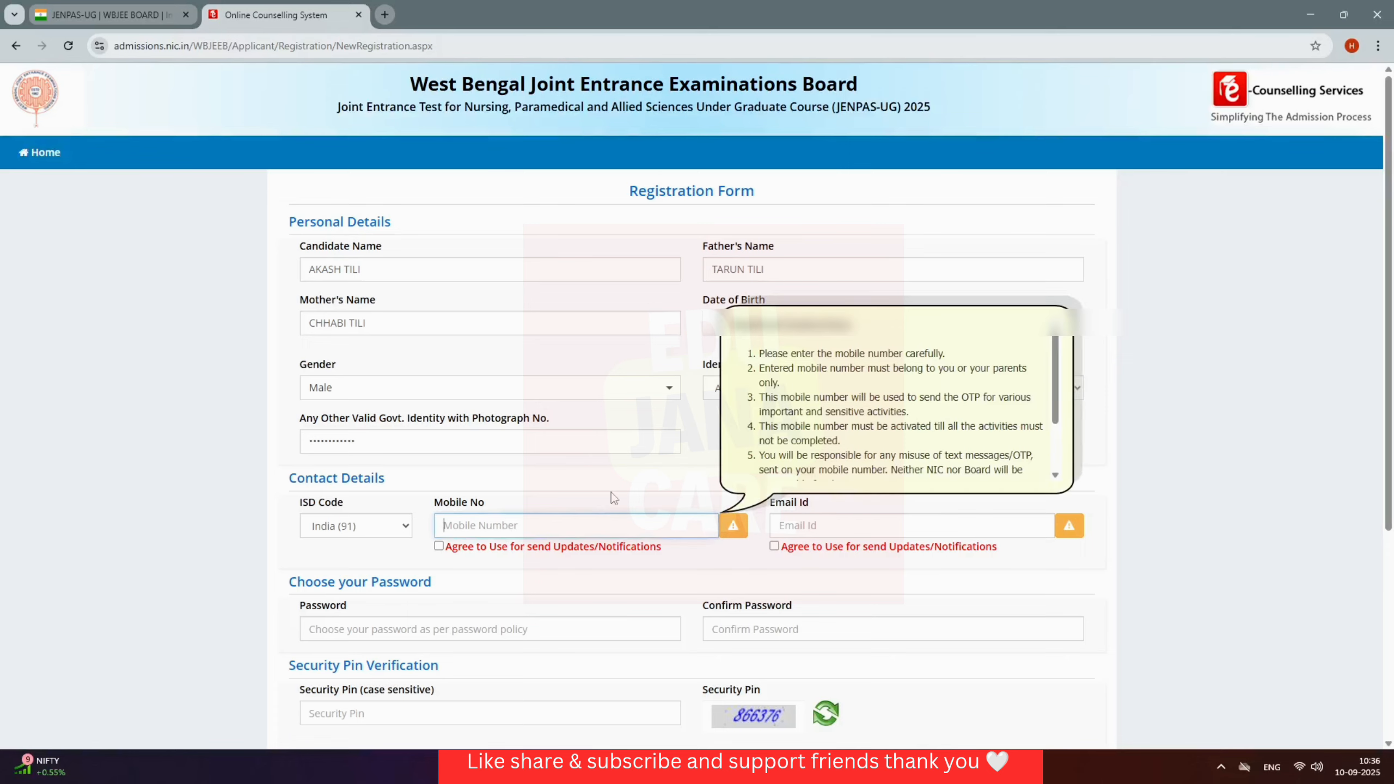
type("6")
key("BackSpace")
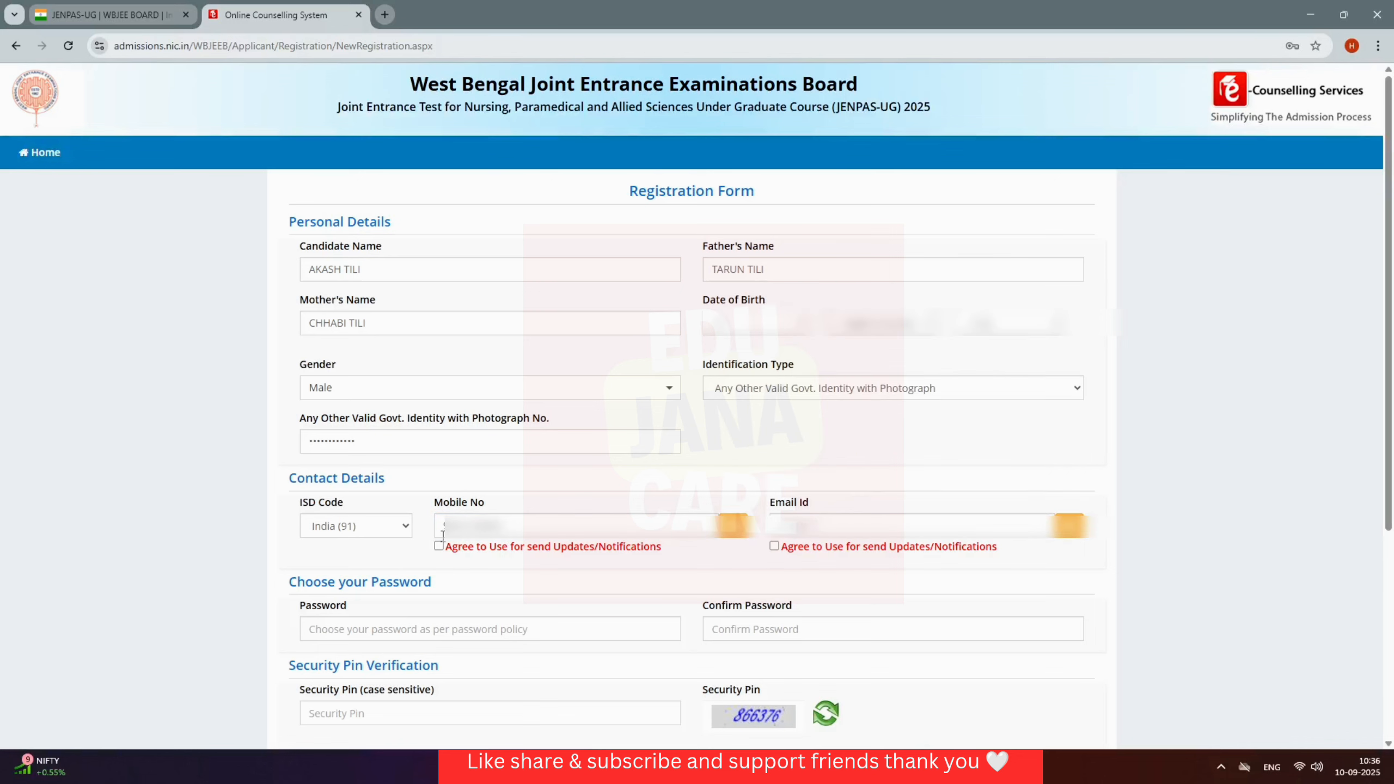
left_click(438, 545)
left_click(829, 529)
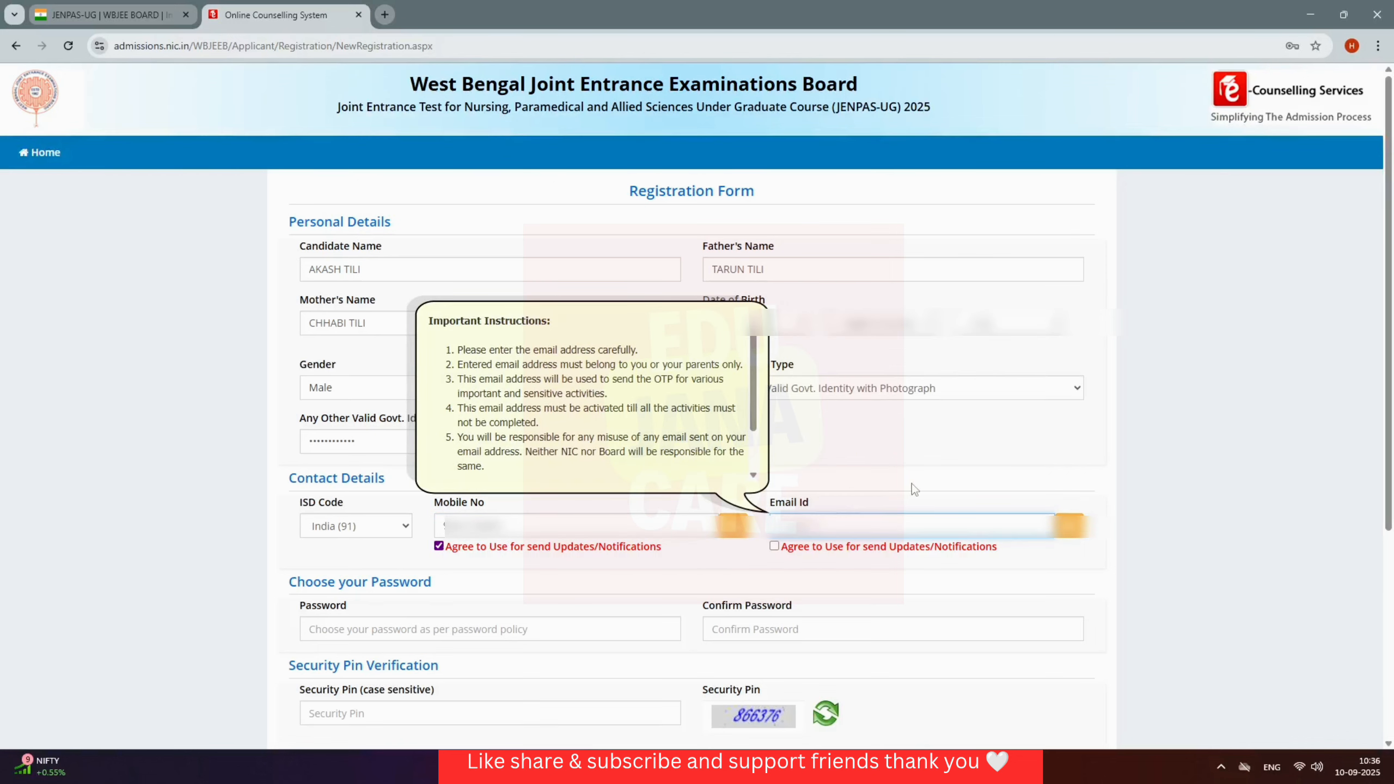
left_click(959, 437)
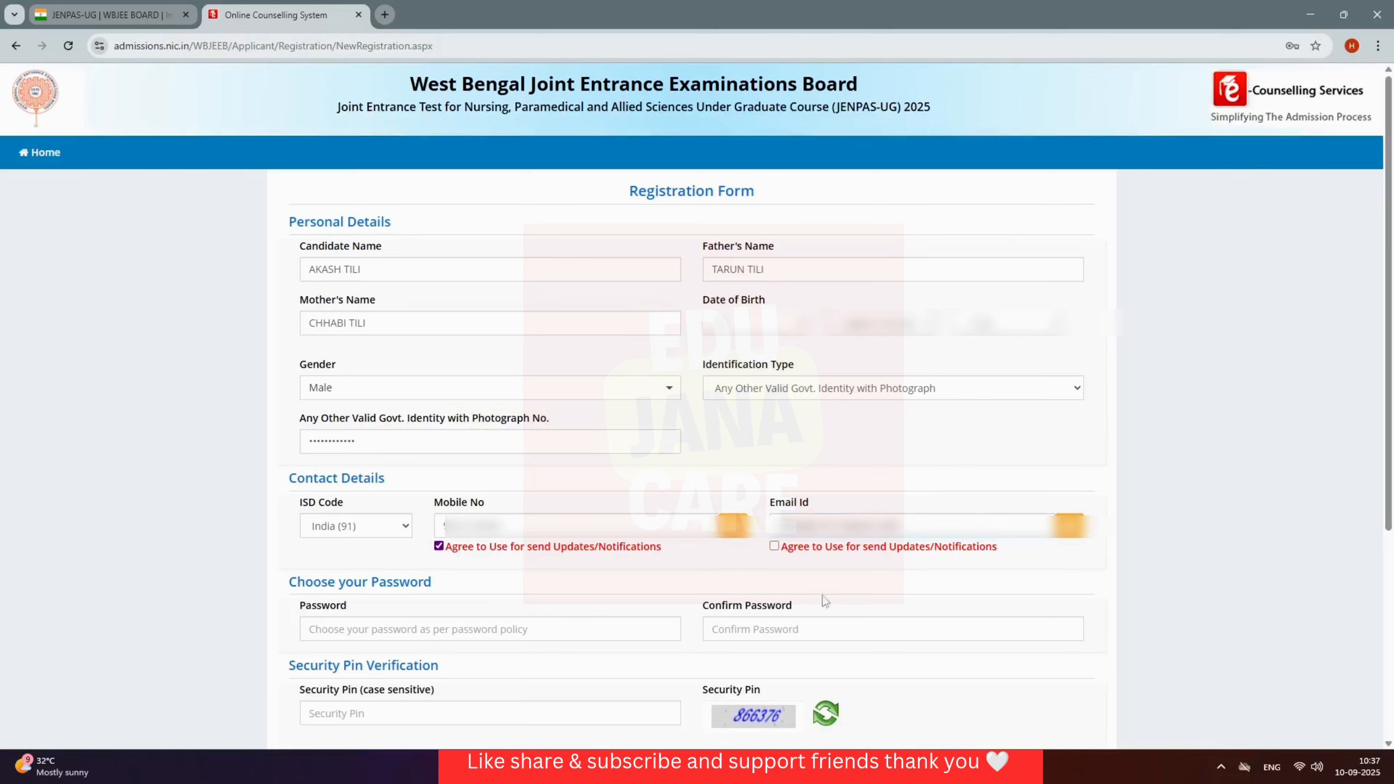
left_click(774, 546)
Step: Enter and confirm the account password, type the security pin, and submit the form
left_click(479, 625)
type("••••••••••")
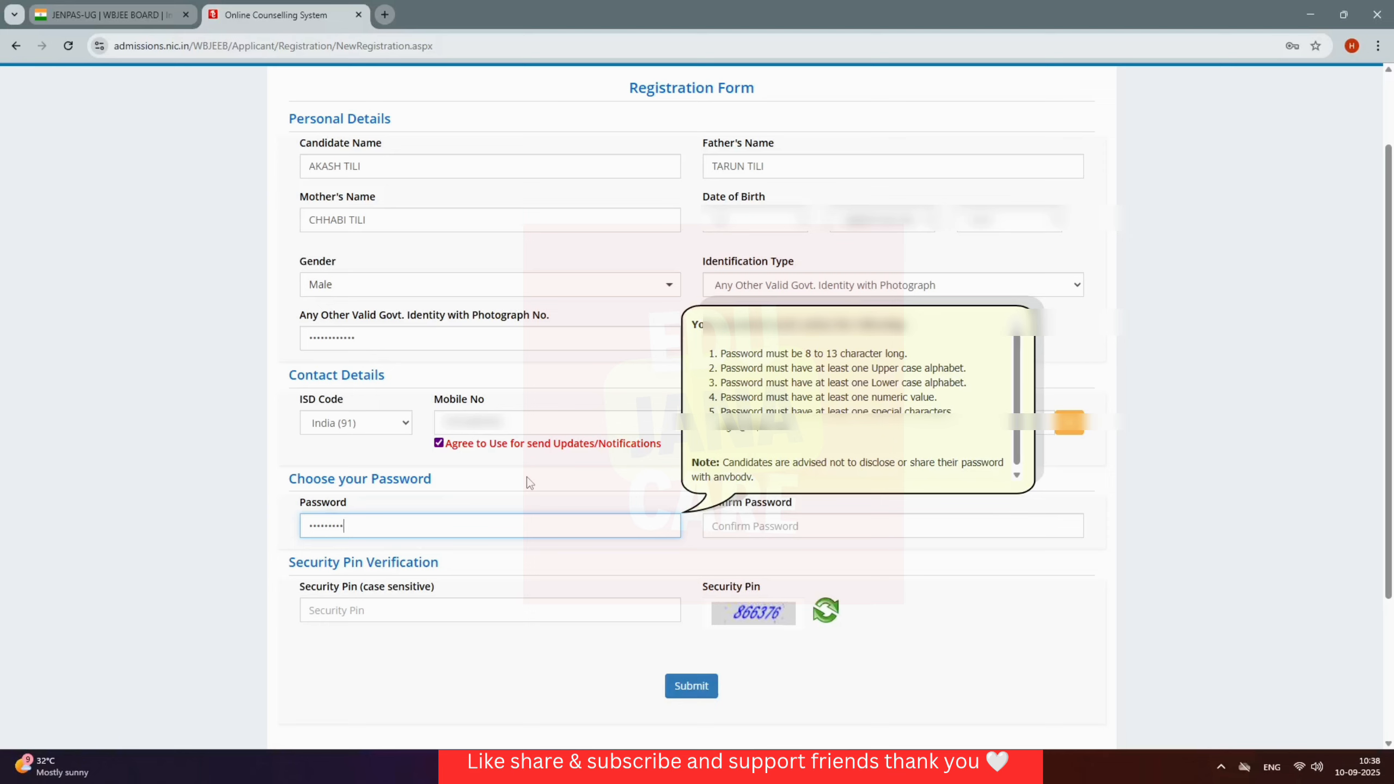
left_click(847, 528)
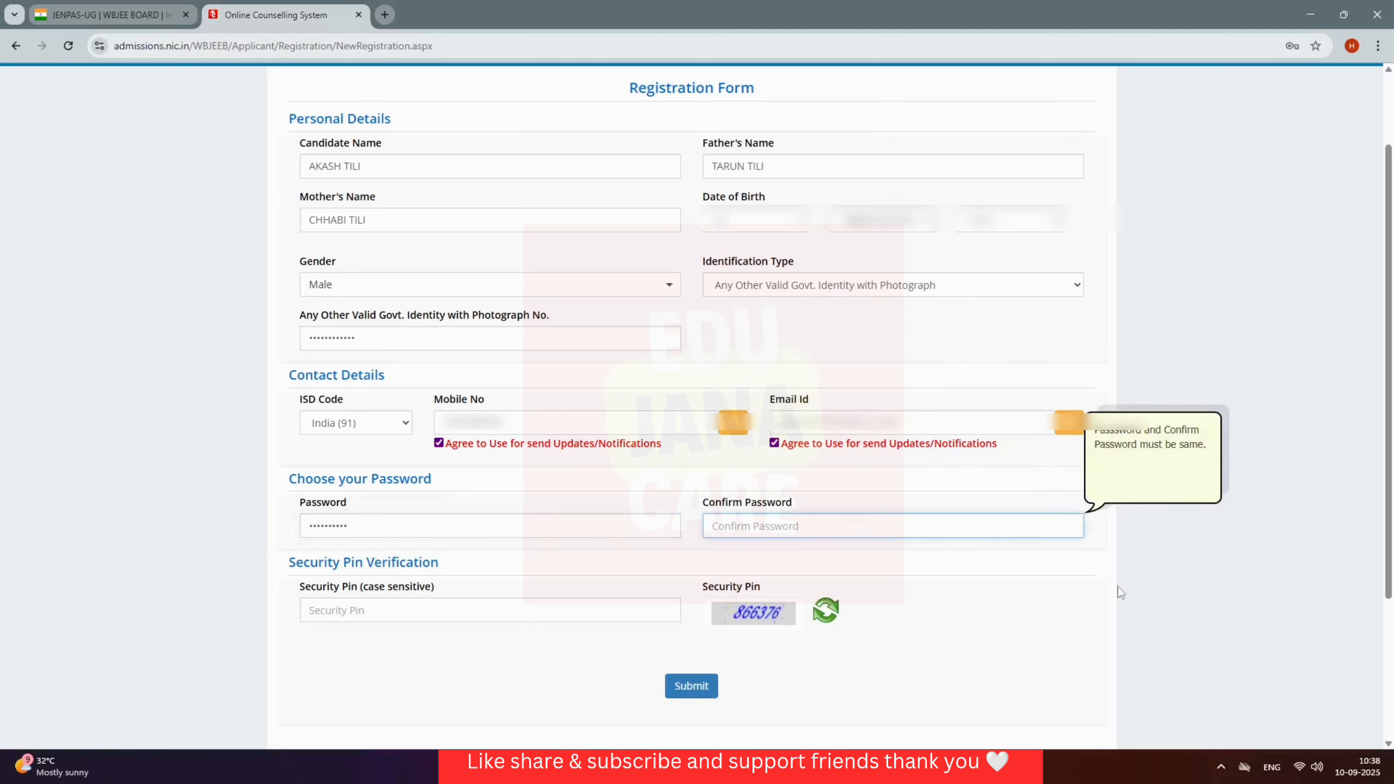
key("Tab")
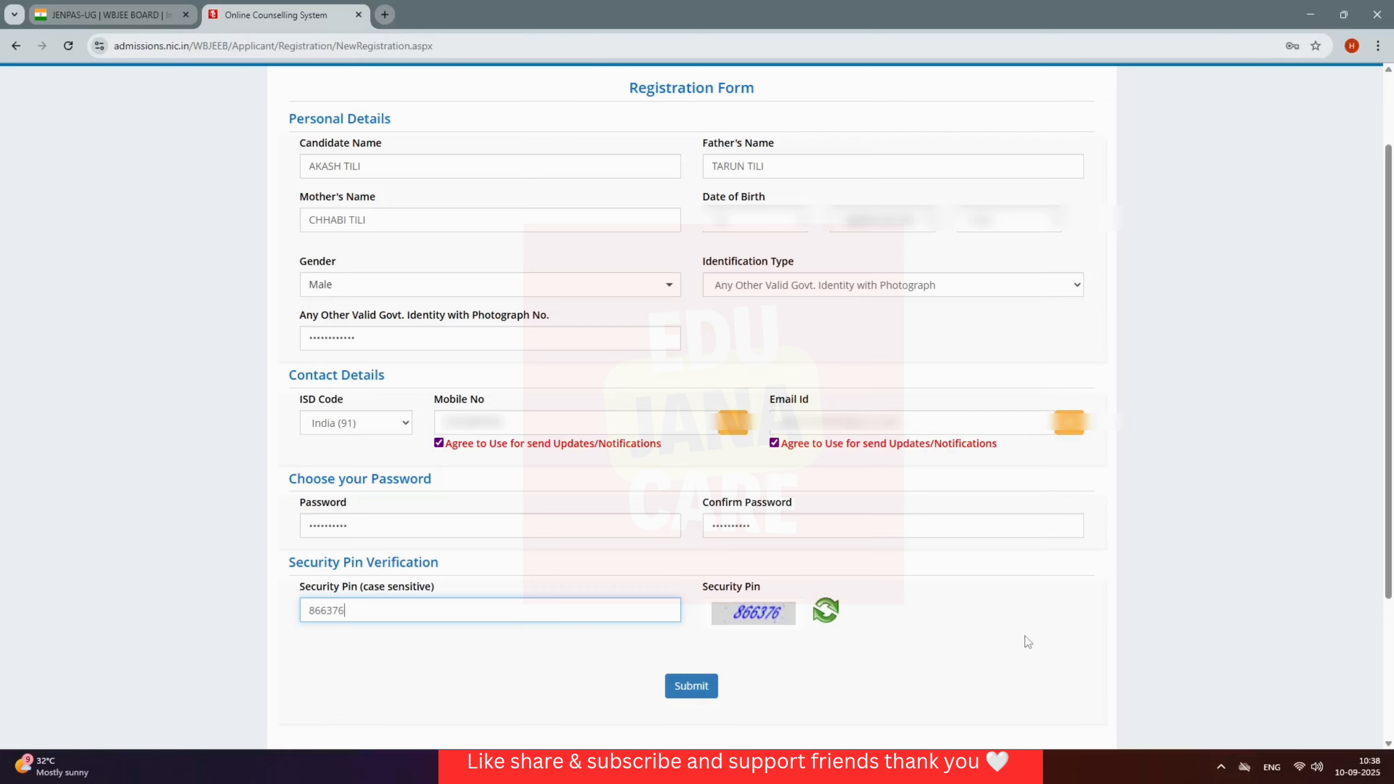
left_click(1028, 642)
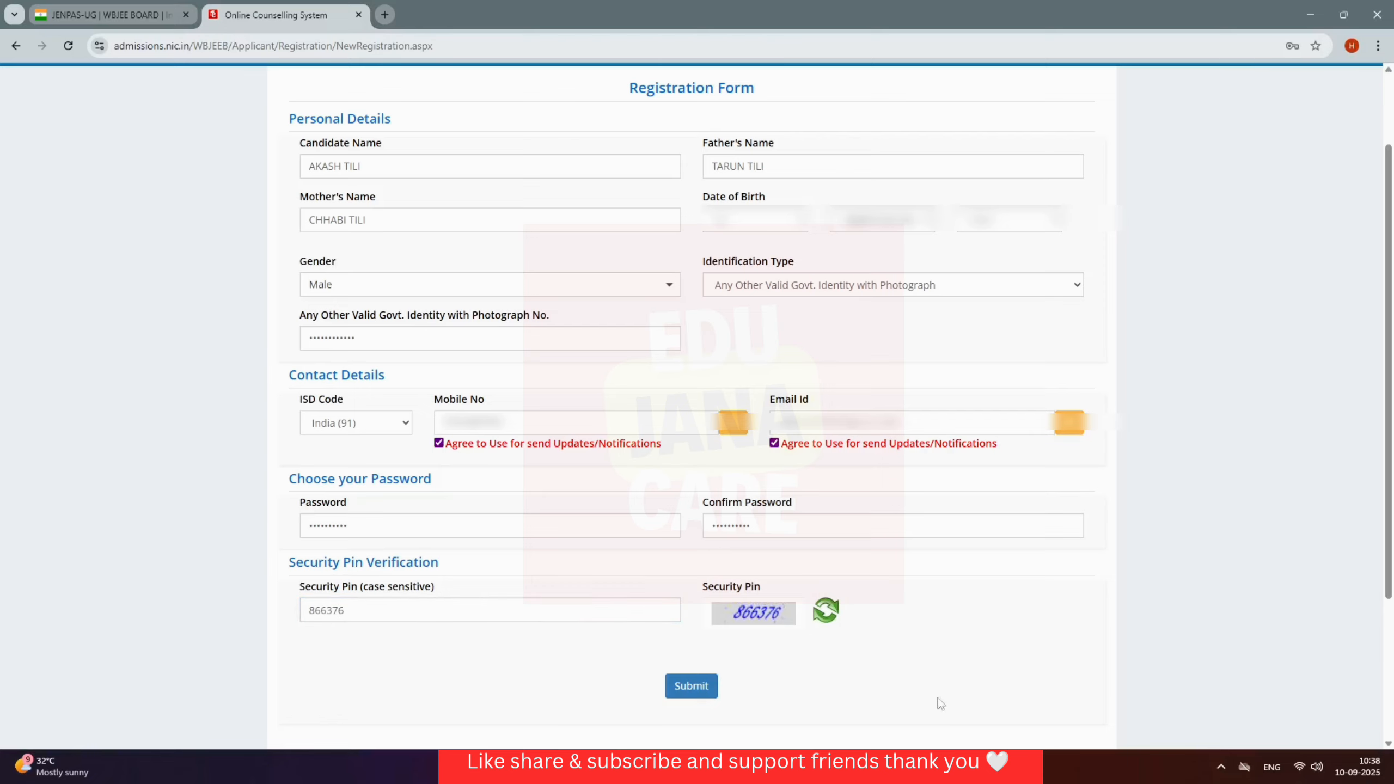
left_click(692, 691)
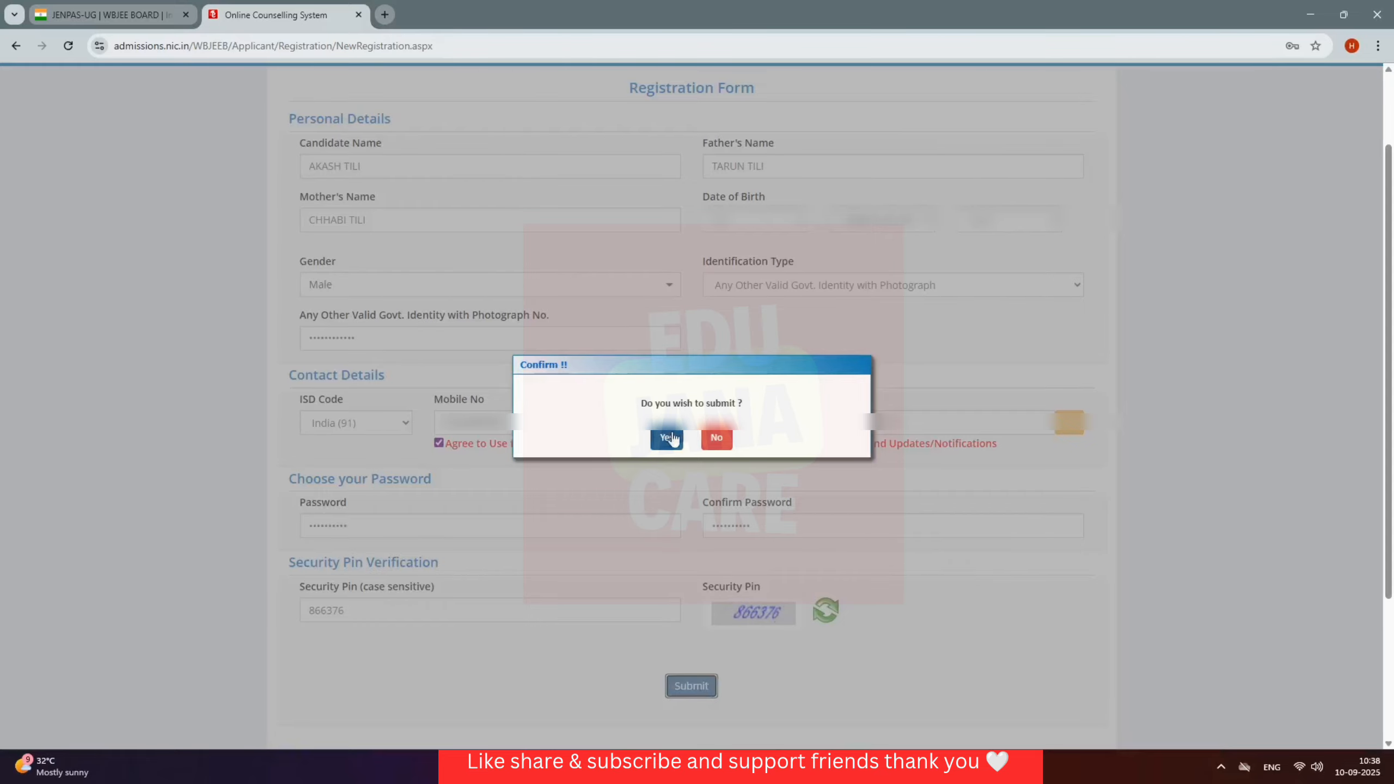
Step: Confirm and submit the reviewed registration, then enter the verification code and finalise registration
left_click(667, 438)
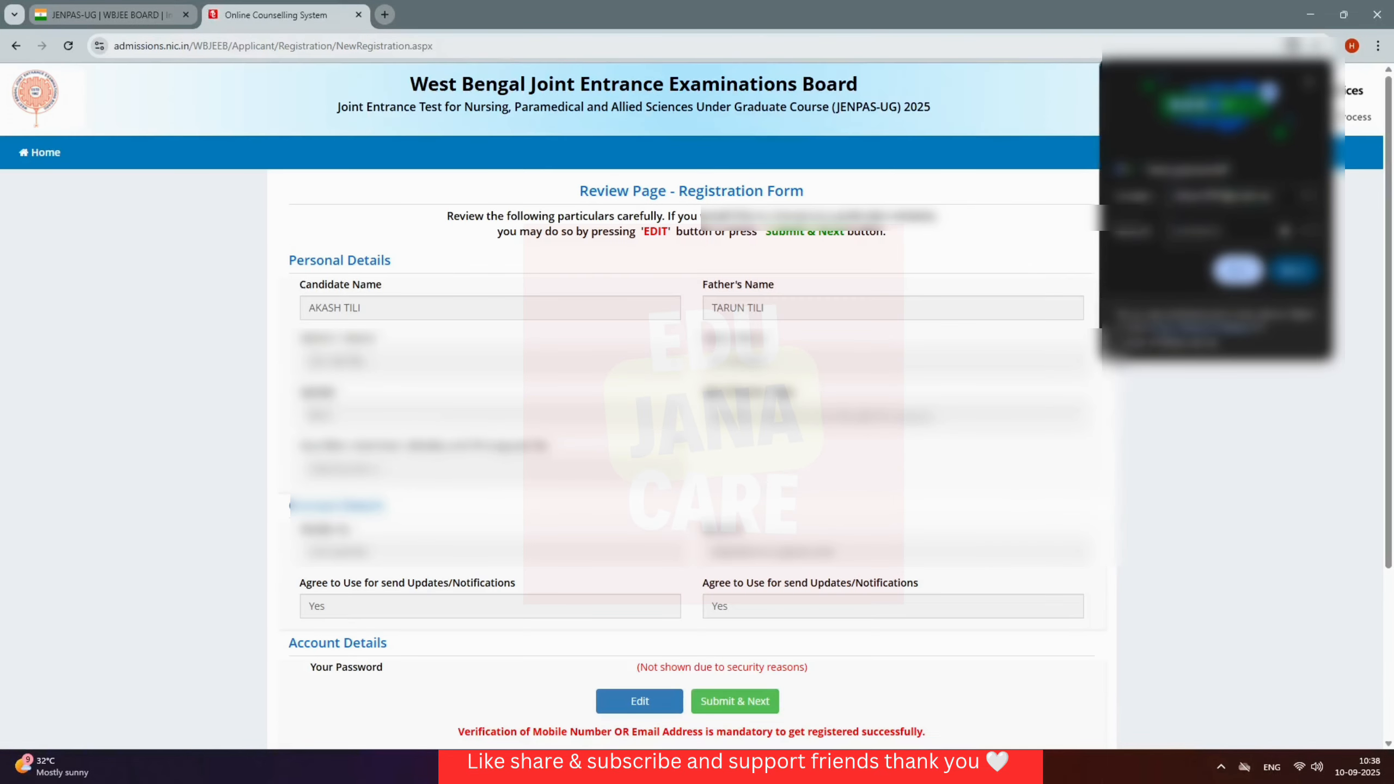
scroll(365, 464, "down", 1)
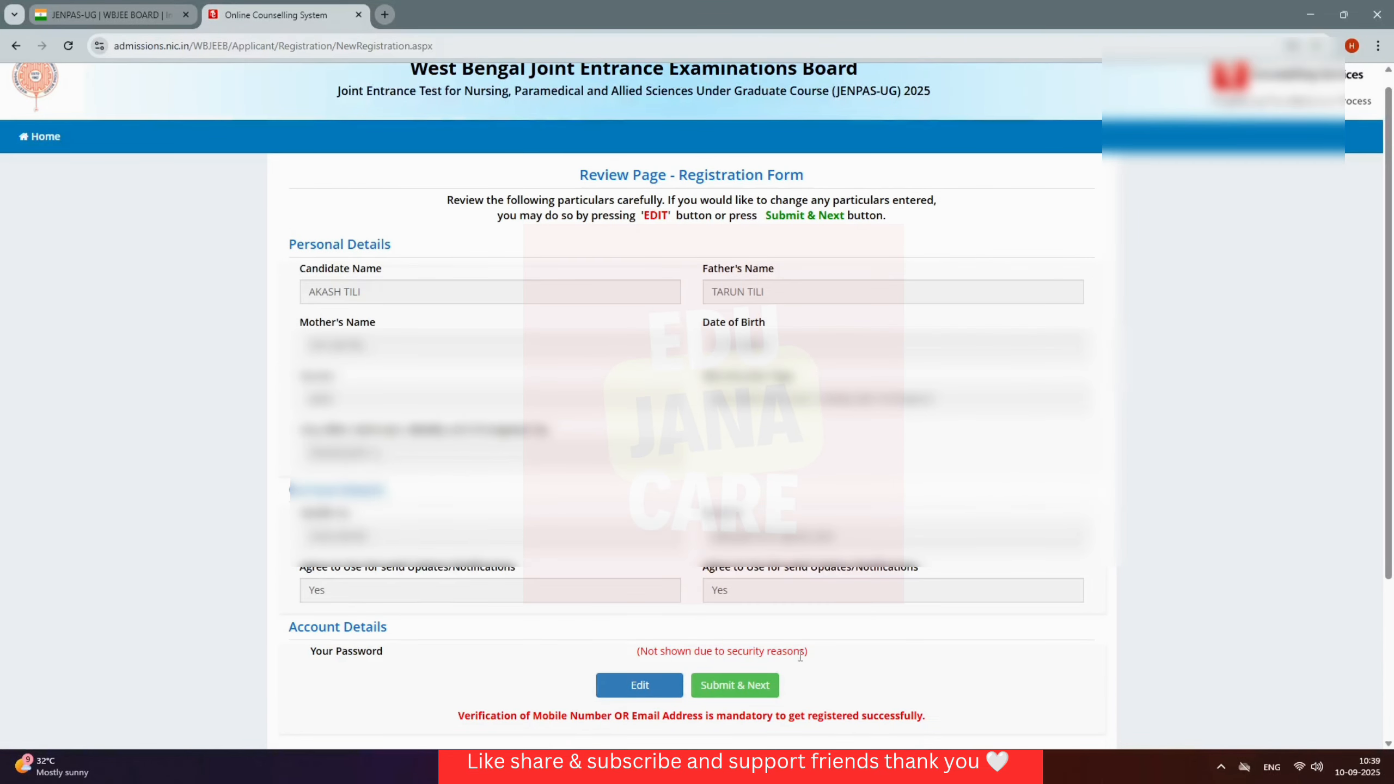
left_click(754, 691)
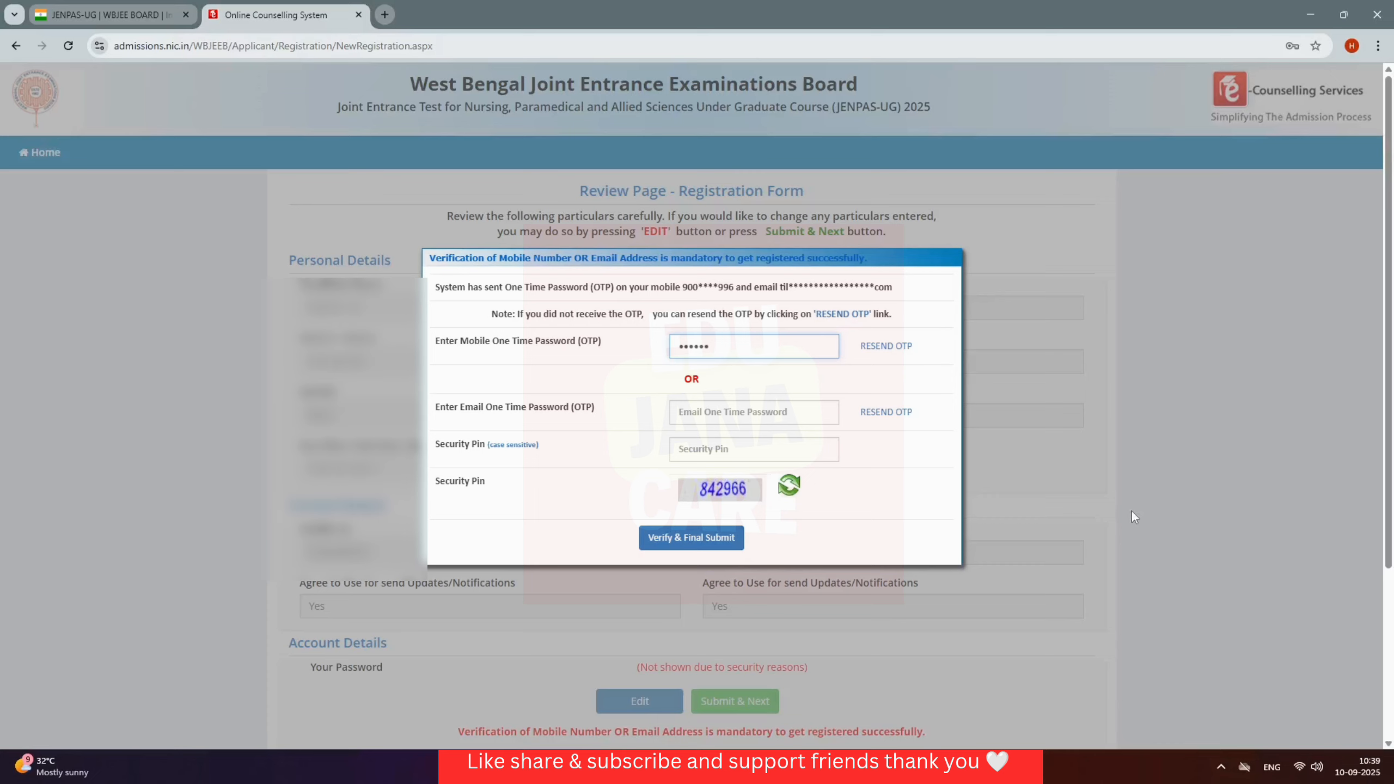
left_click(752, 455)
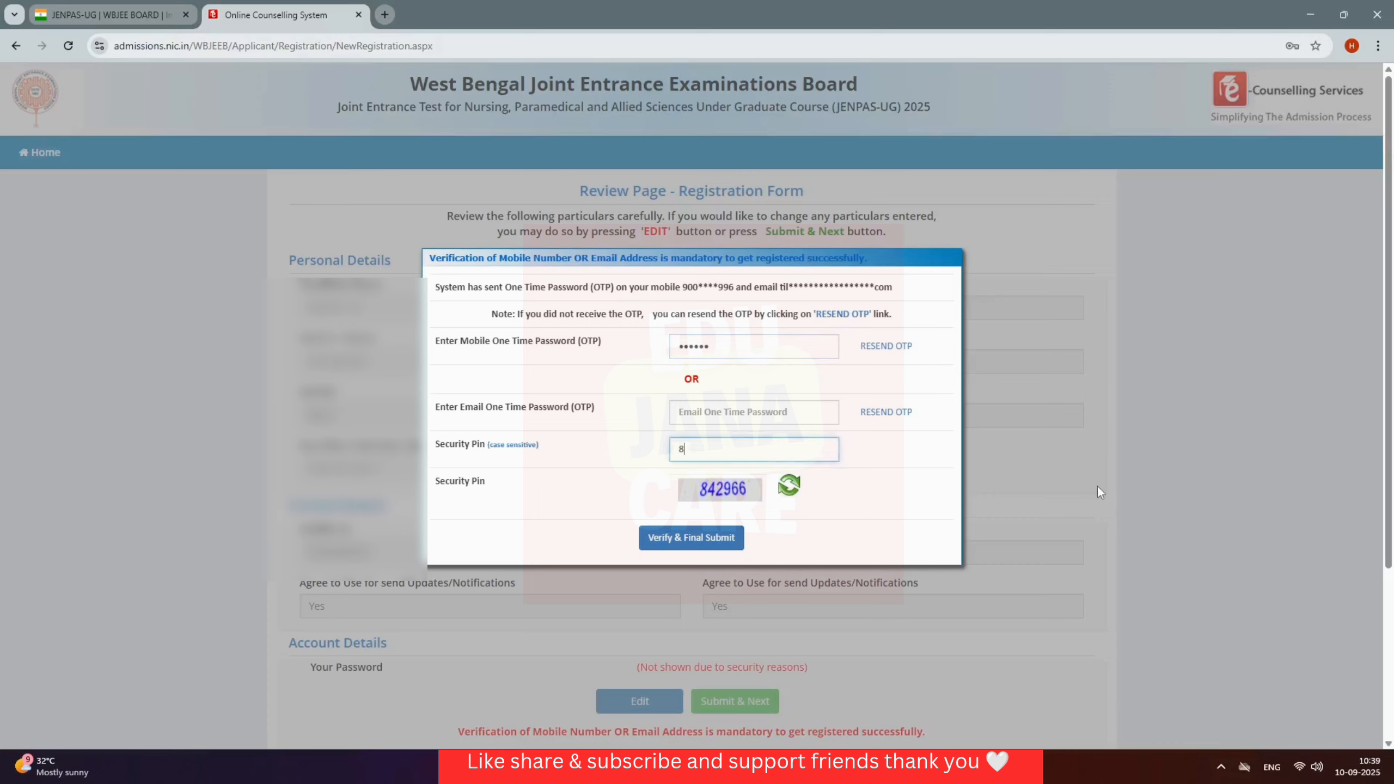
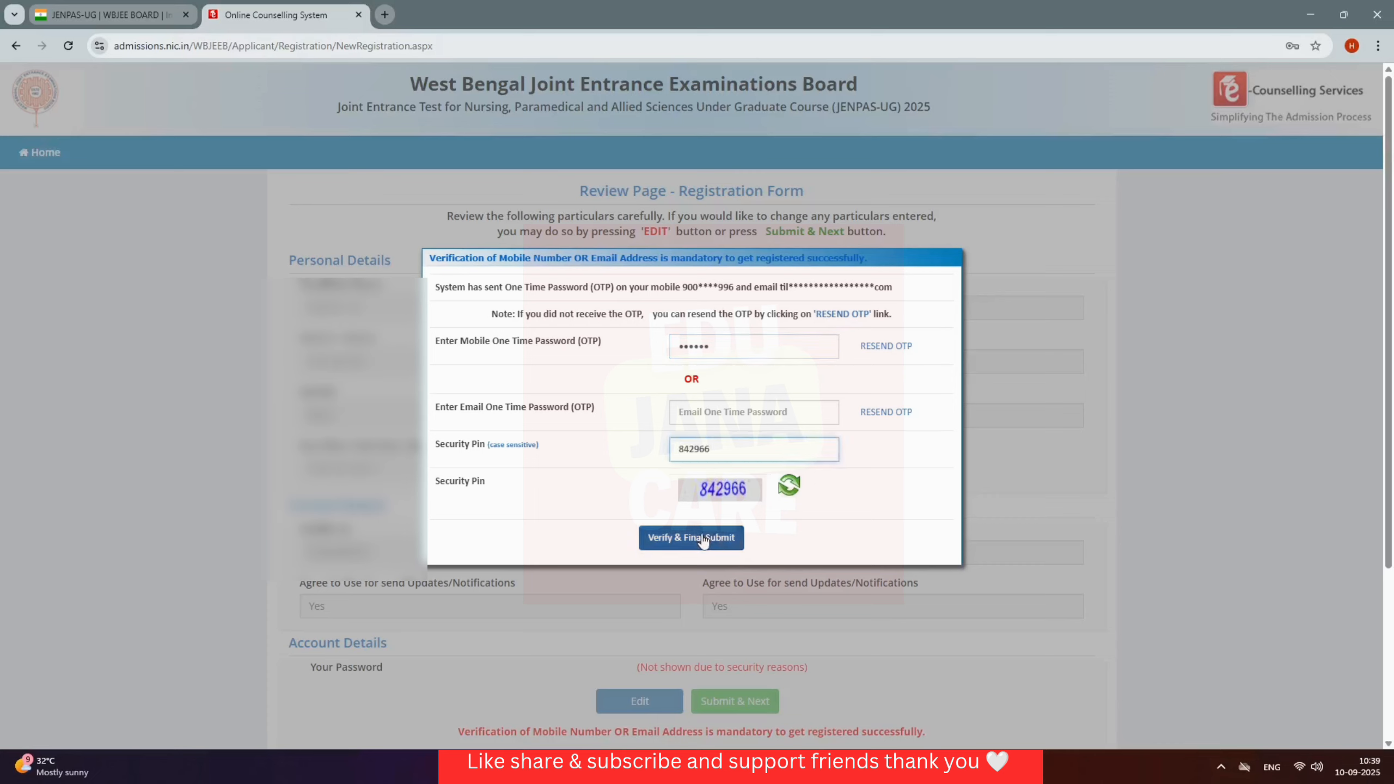
left_click(708, 540)
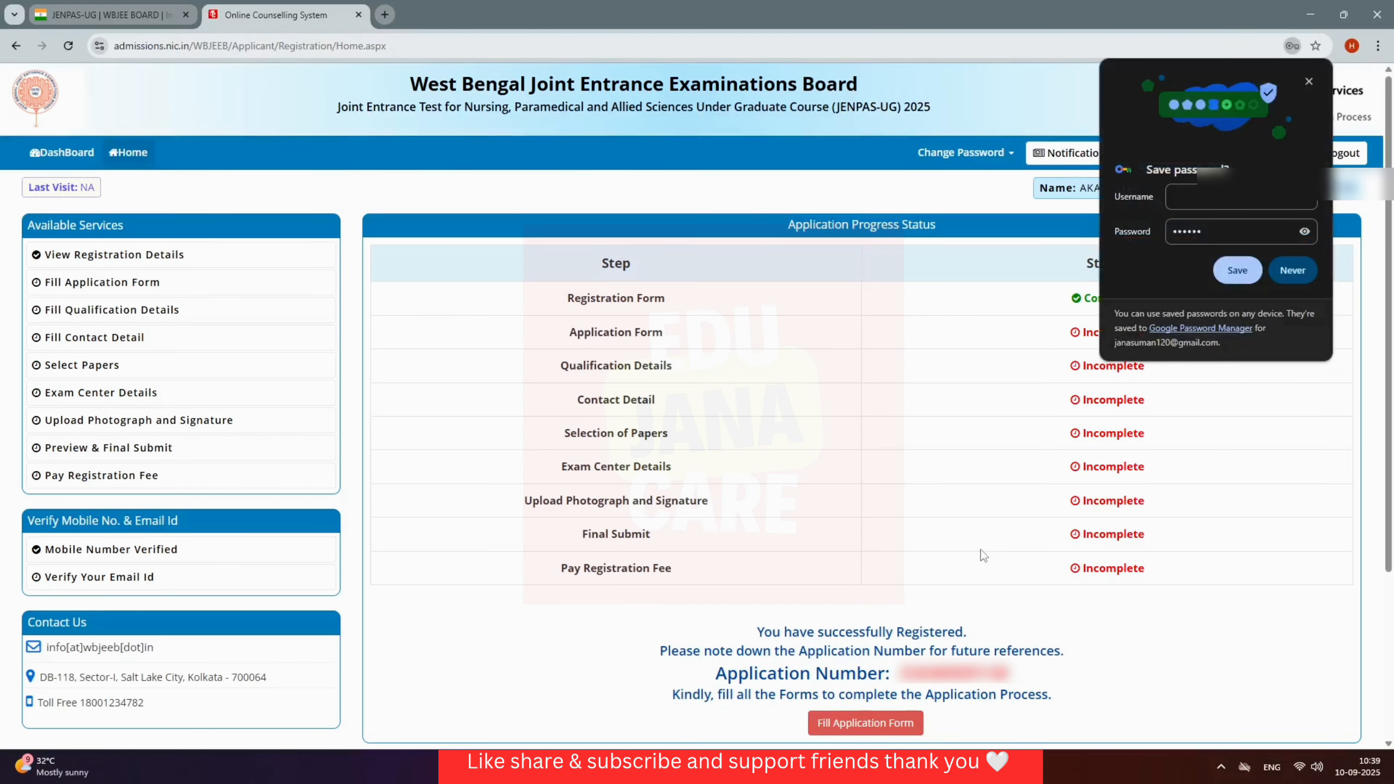
Step: Open the application form and set gender Male, nationality Indian, domicile West Bengal
left_click(1310, 81)
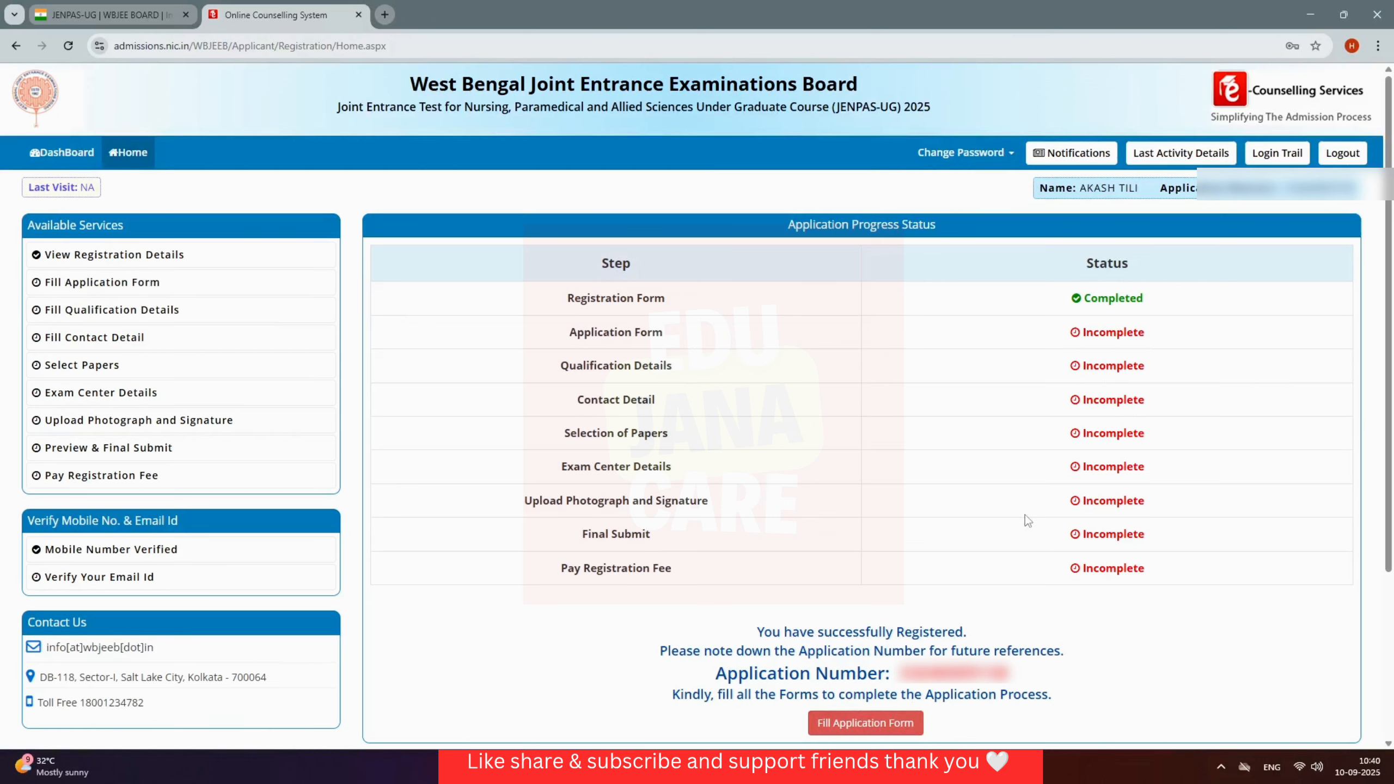
left_click(868, 724)
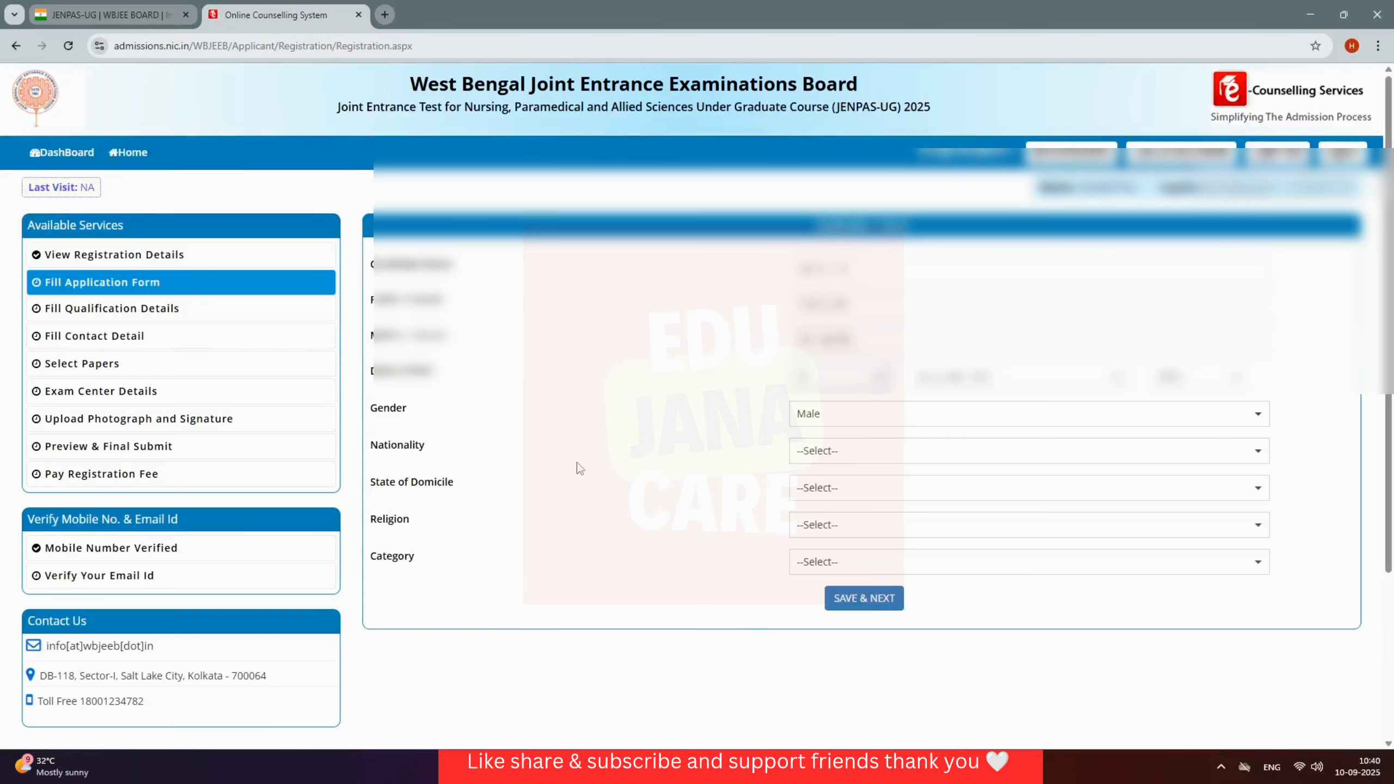
left_click(938, 416)
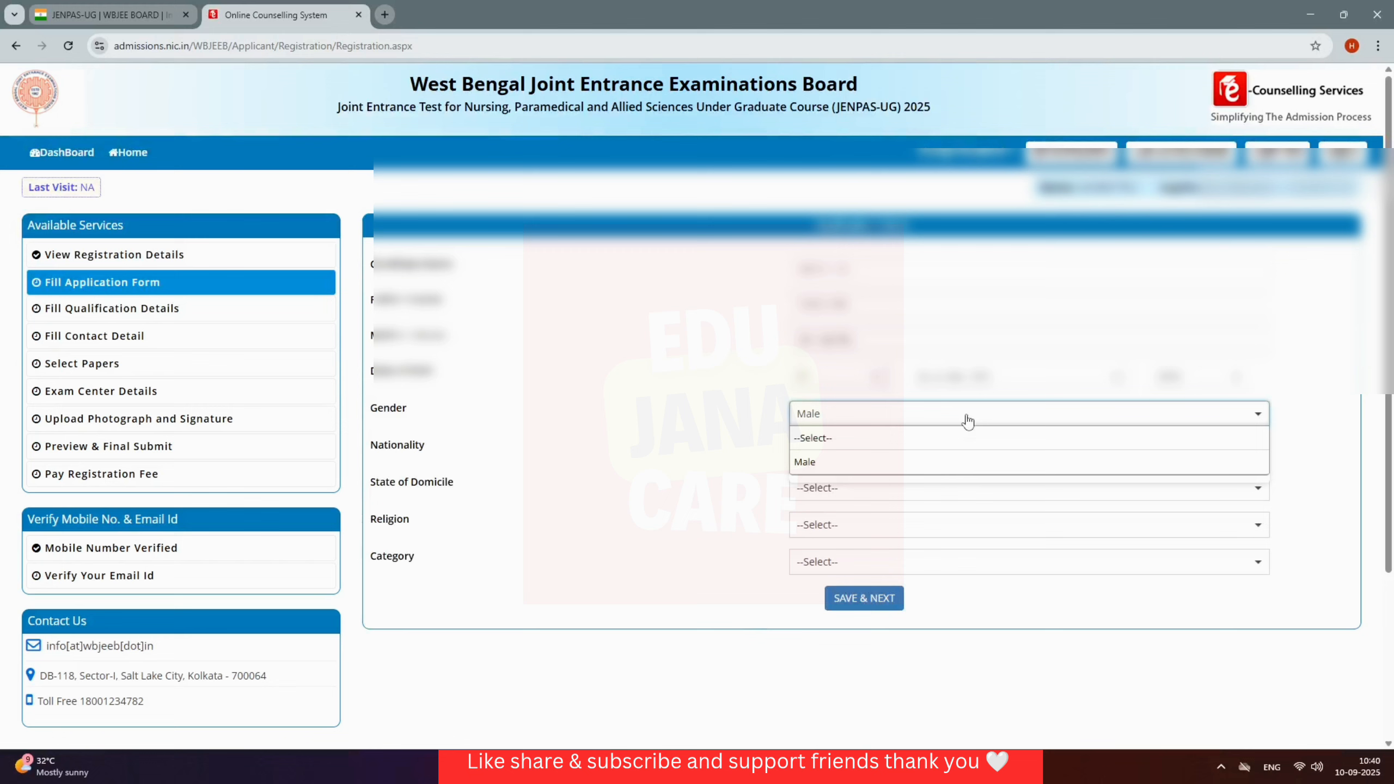
left_click(886, 458)
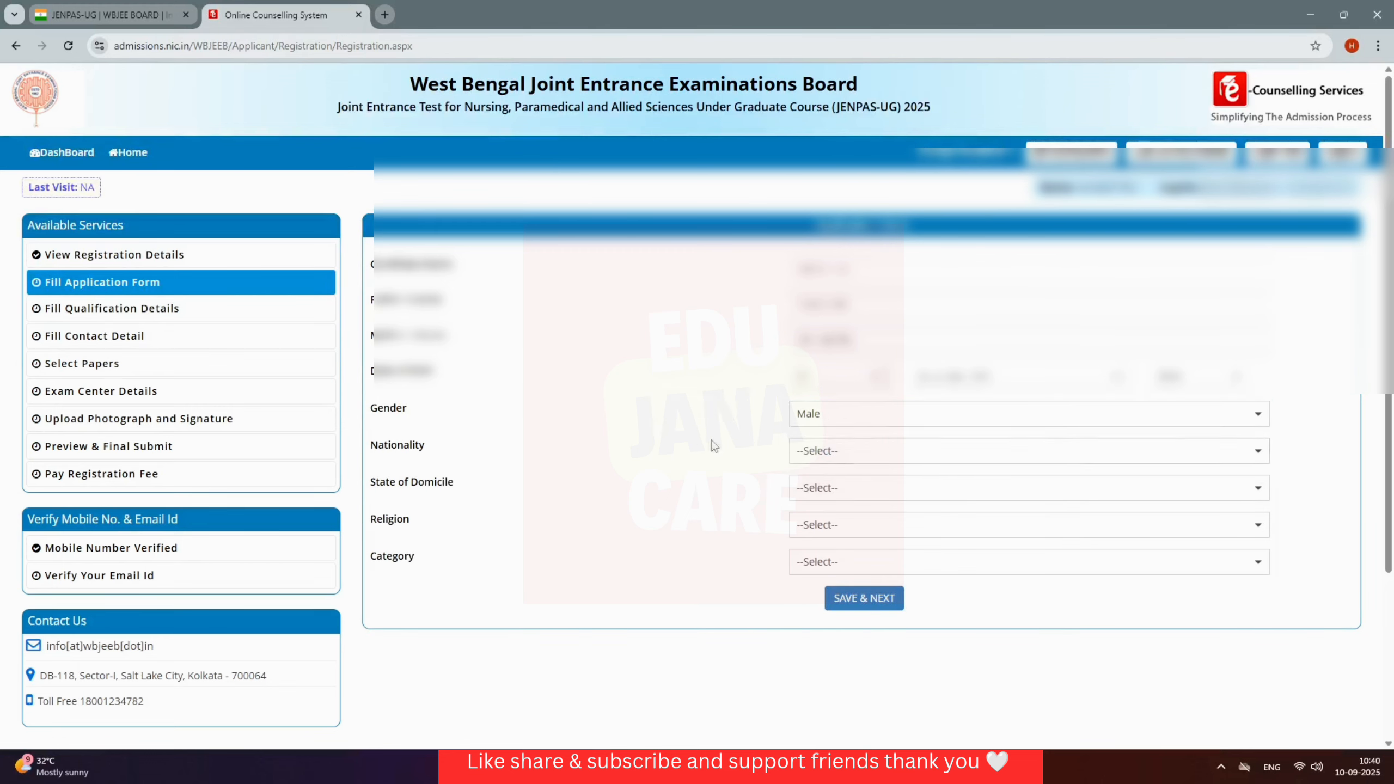
left_click(875, 461)
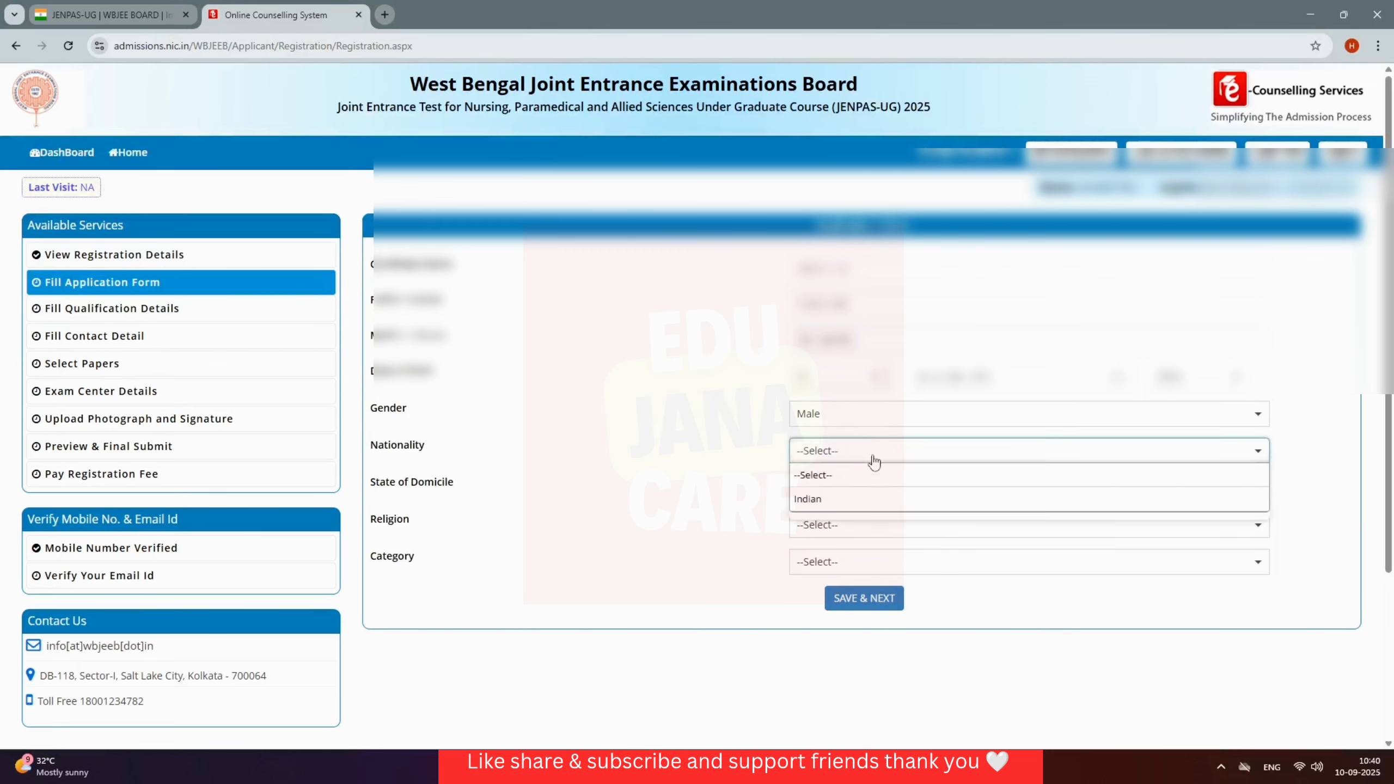
left_click(875, 499)
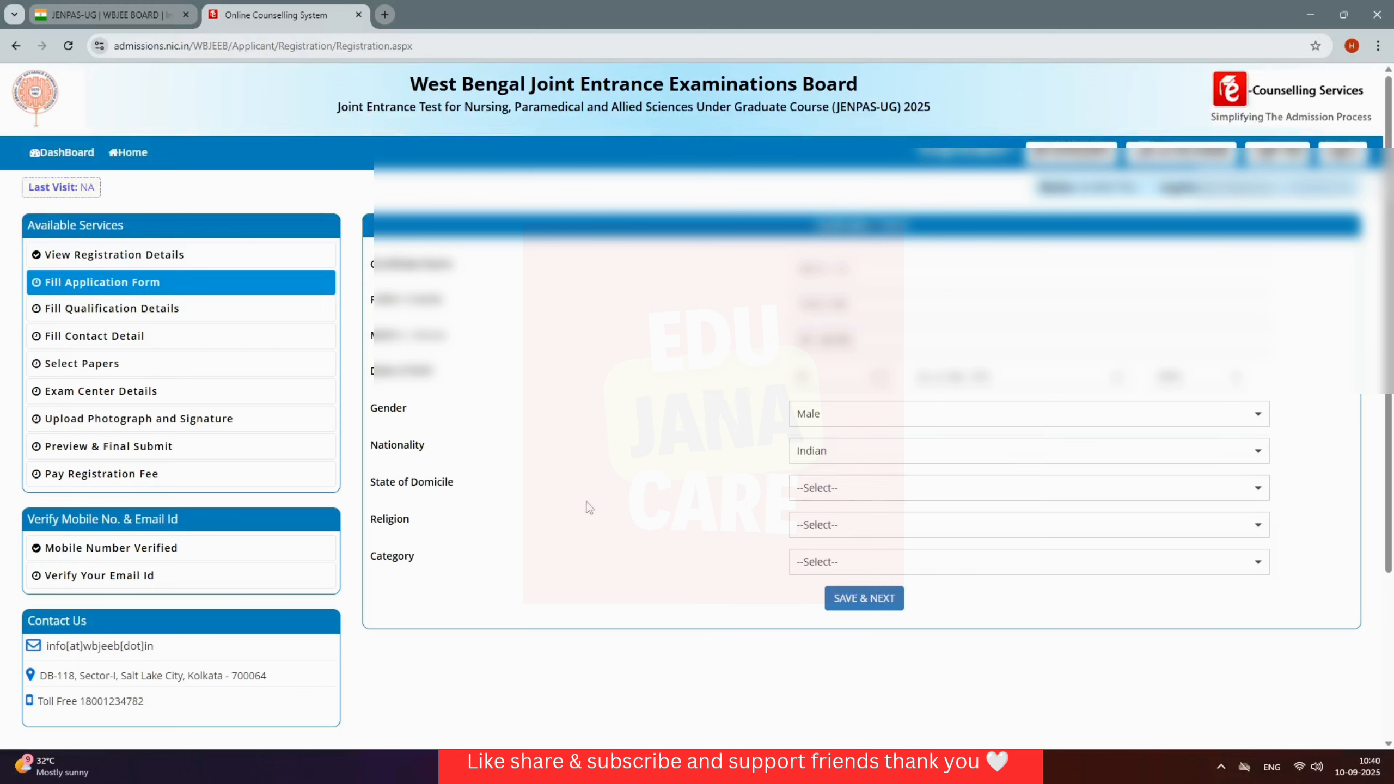
left_click(850, 490)
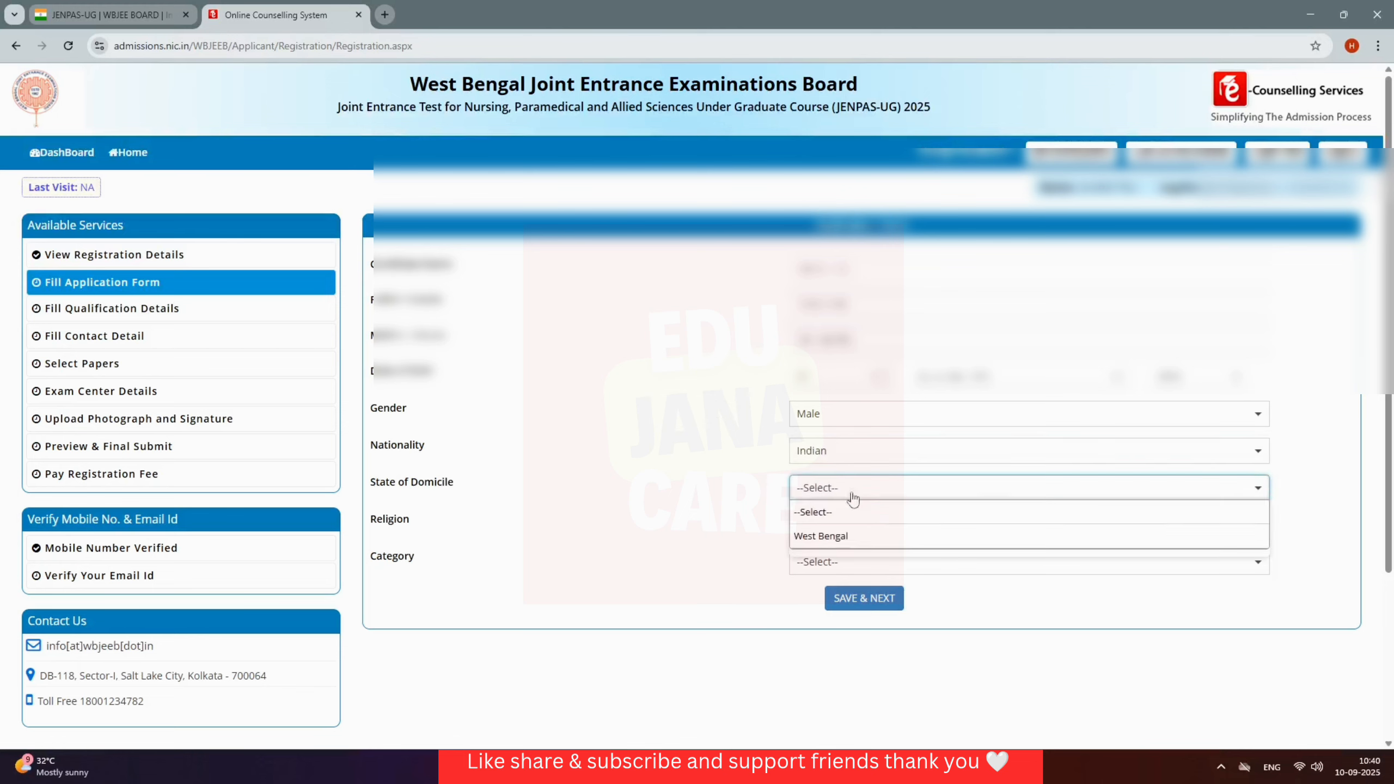
left_click(862, 536)
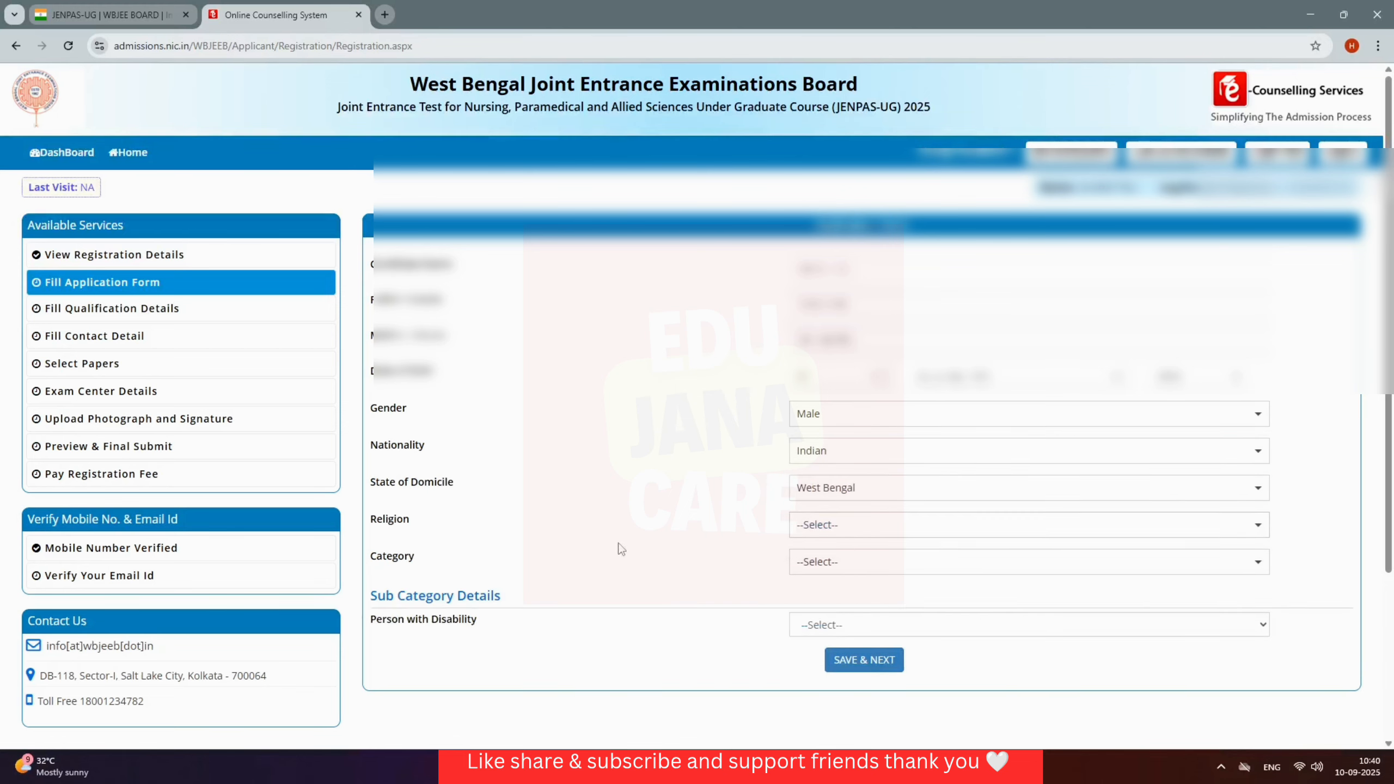
Step: Set religion HINDUISM, category OBC - A, no disability, and save the form
left_click(866, 527)
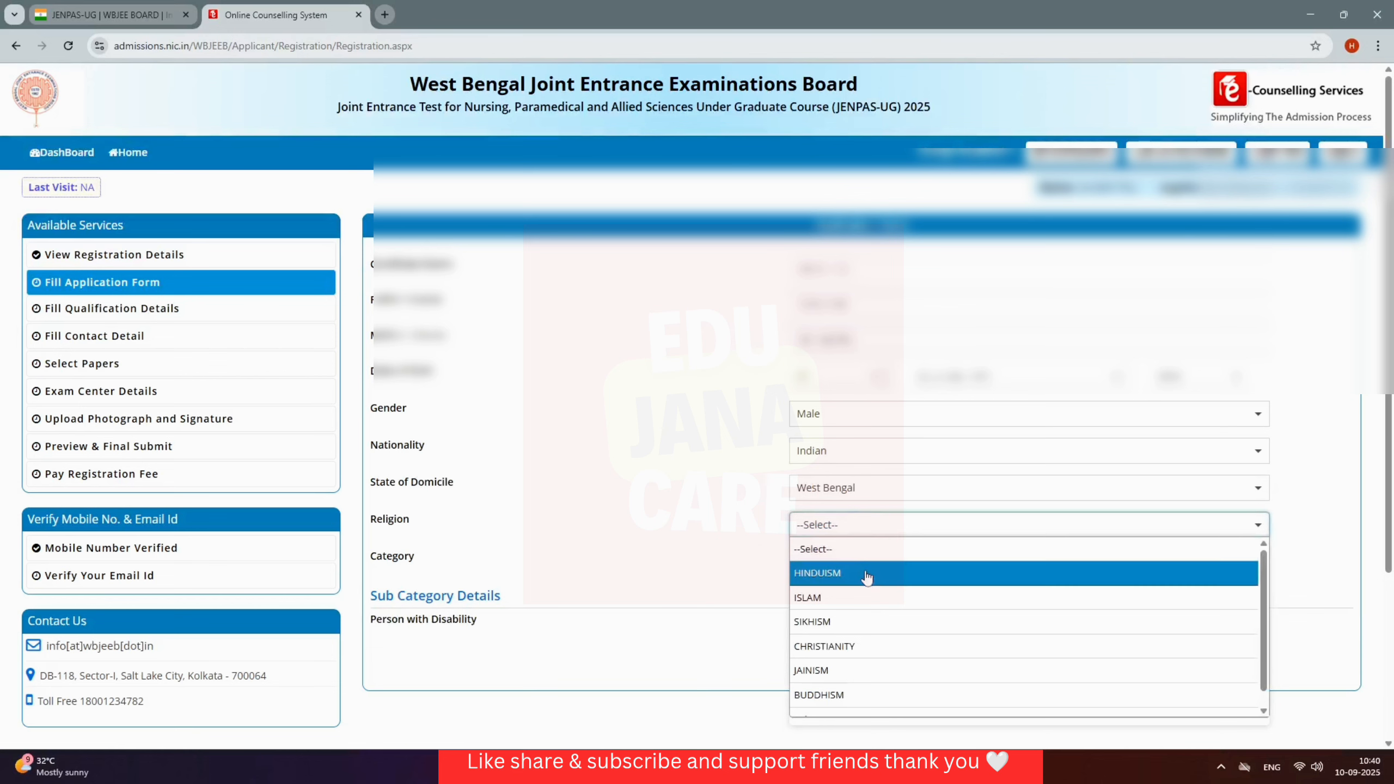
left_click(843, 581)
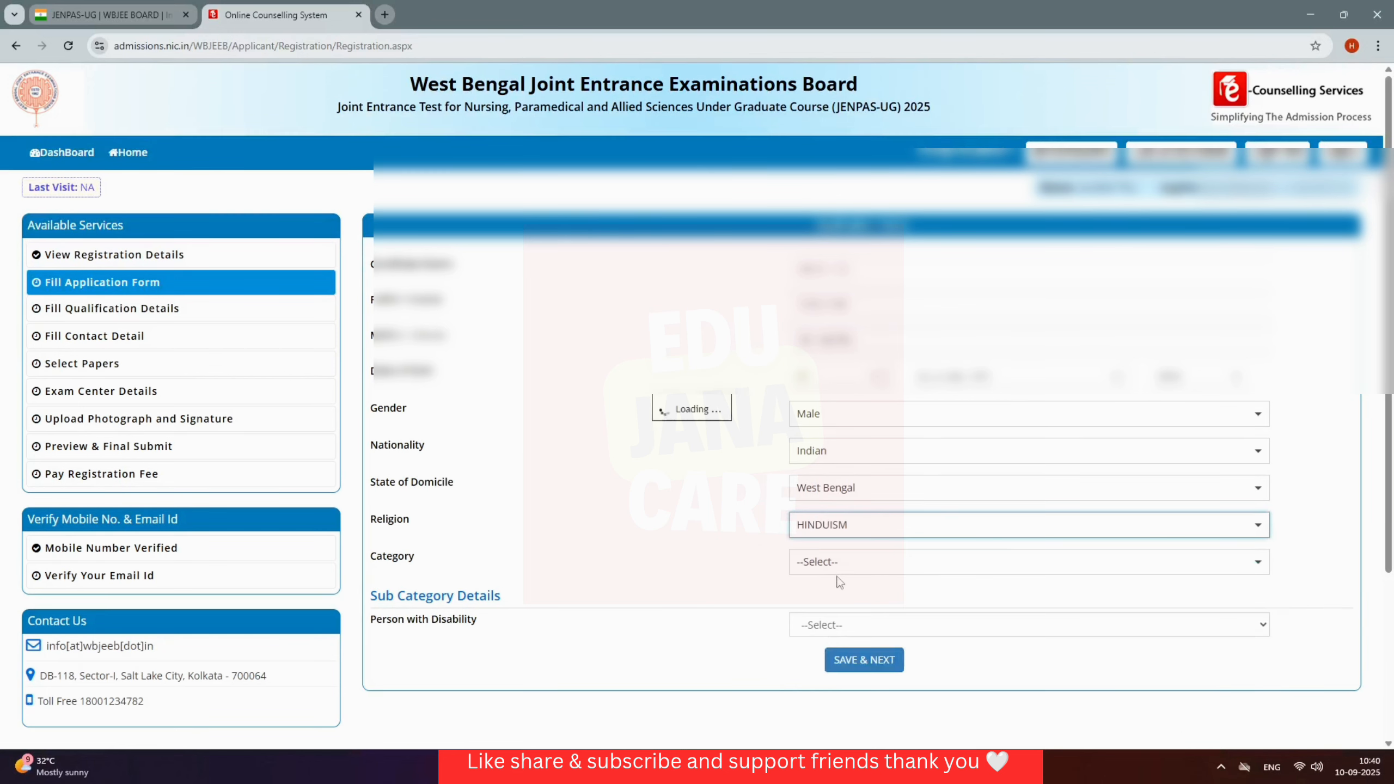
left_click(892, 571)
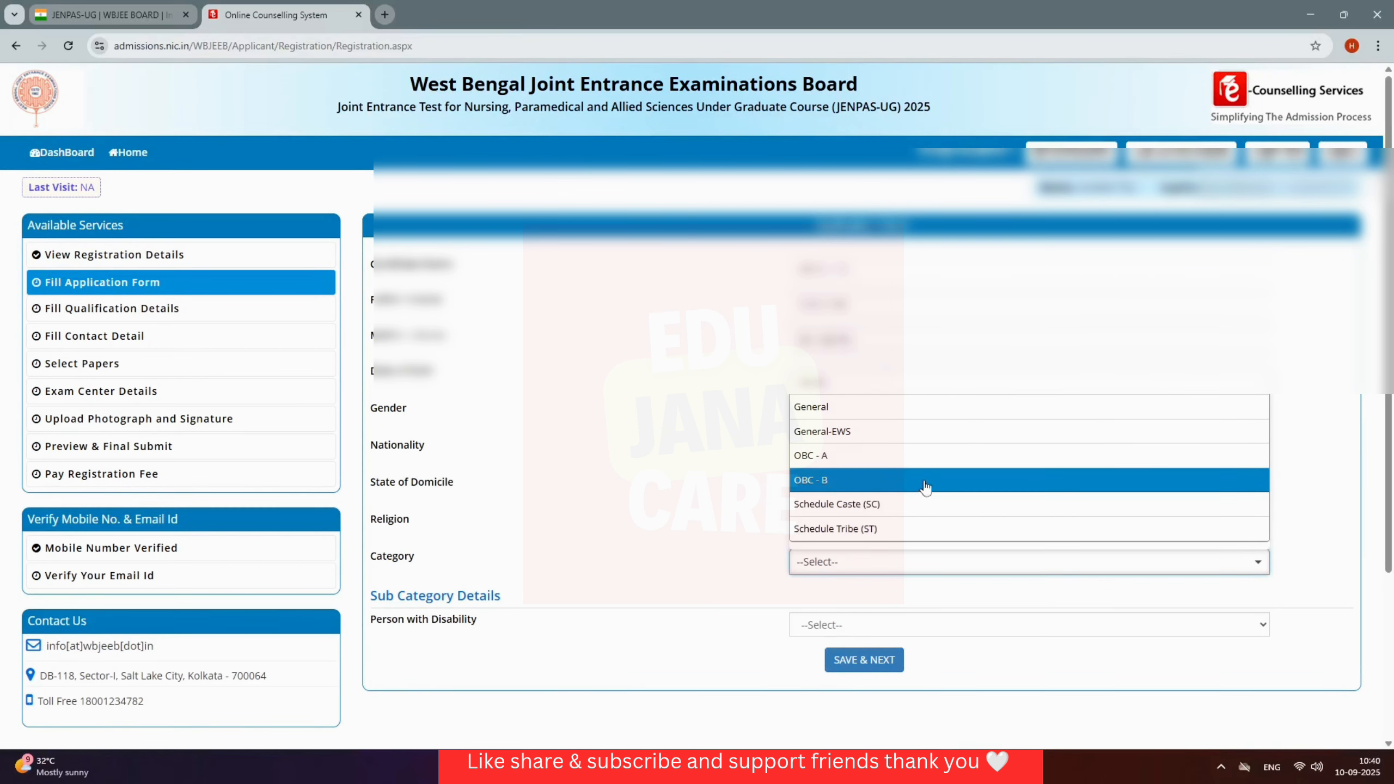
left_click(865, 465)
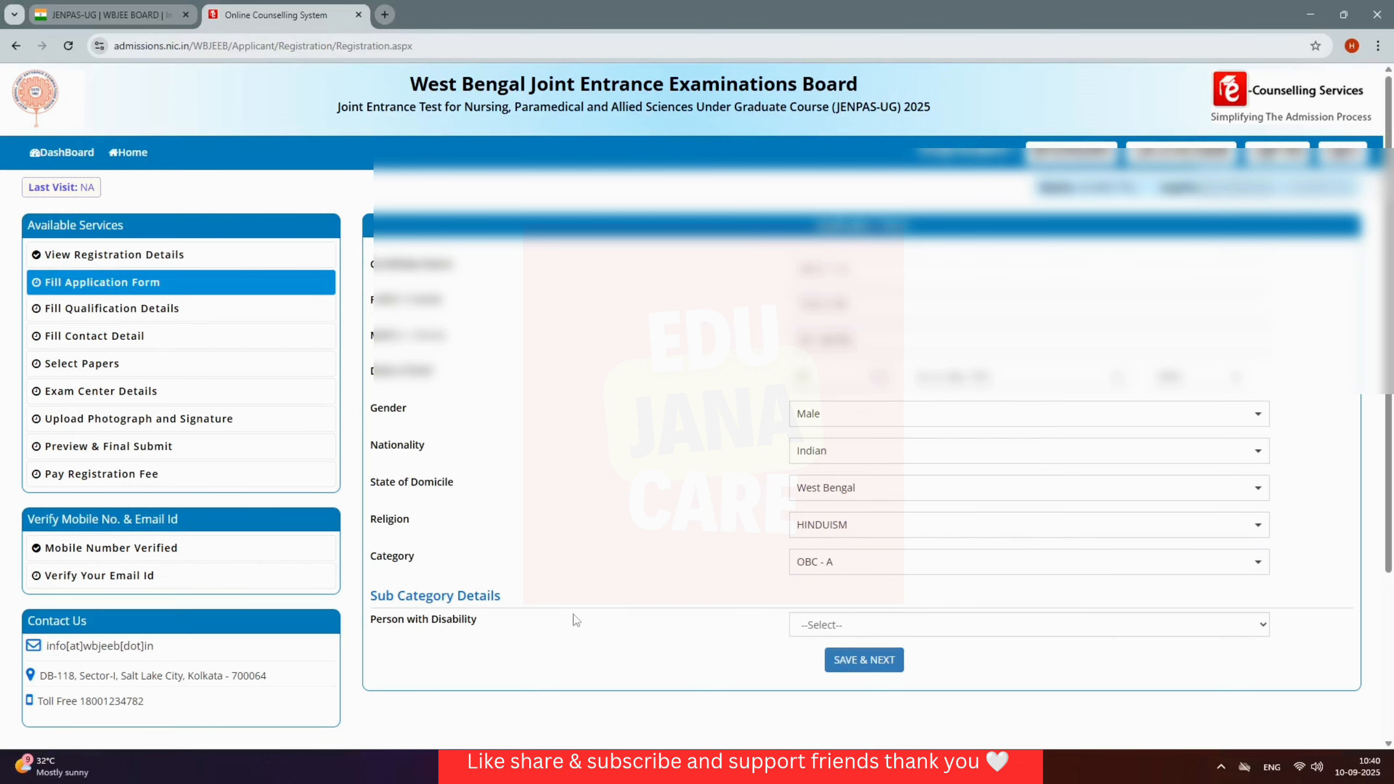
left_click(841, 625)
left_click(835, 673)
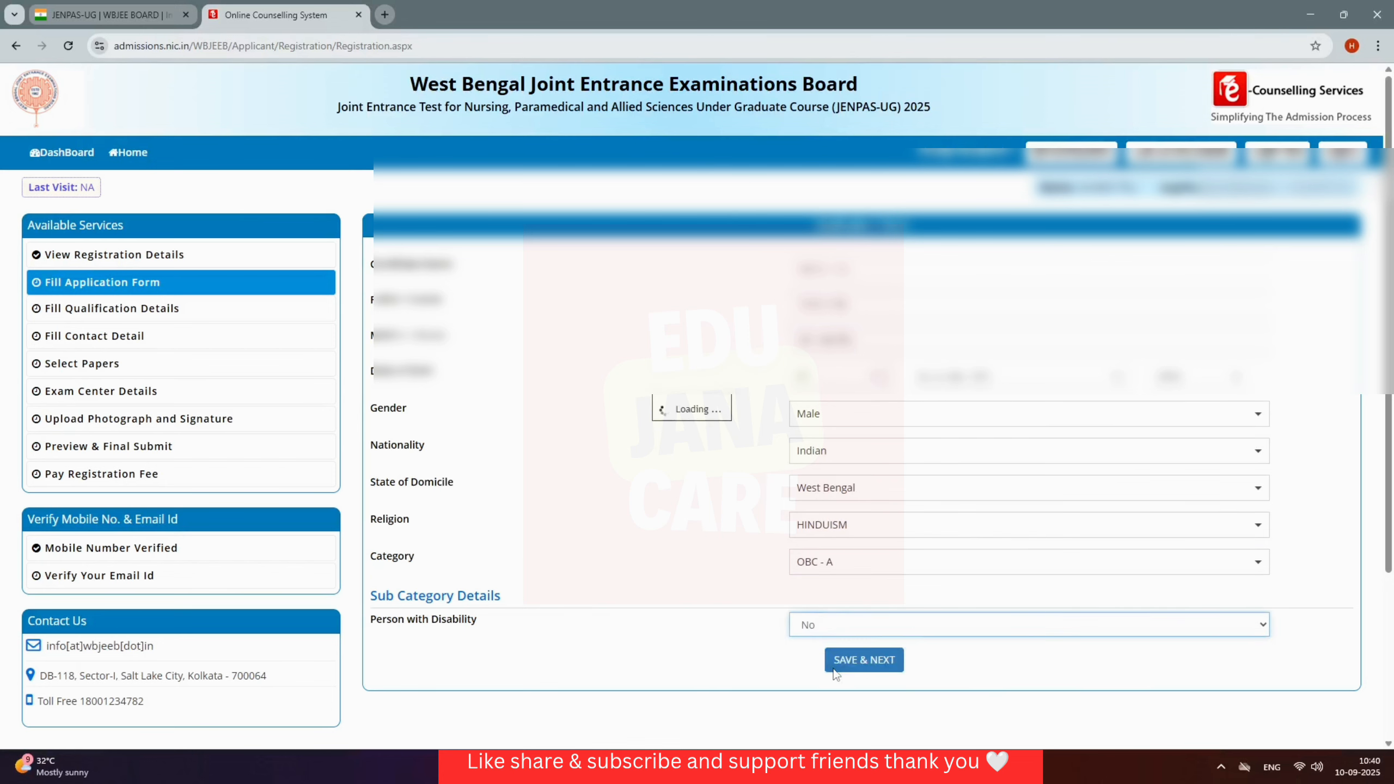
left_click(876, 669)
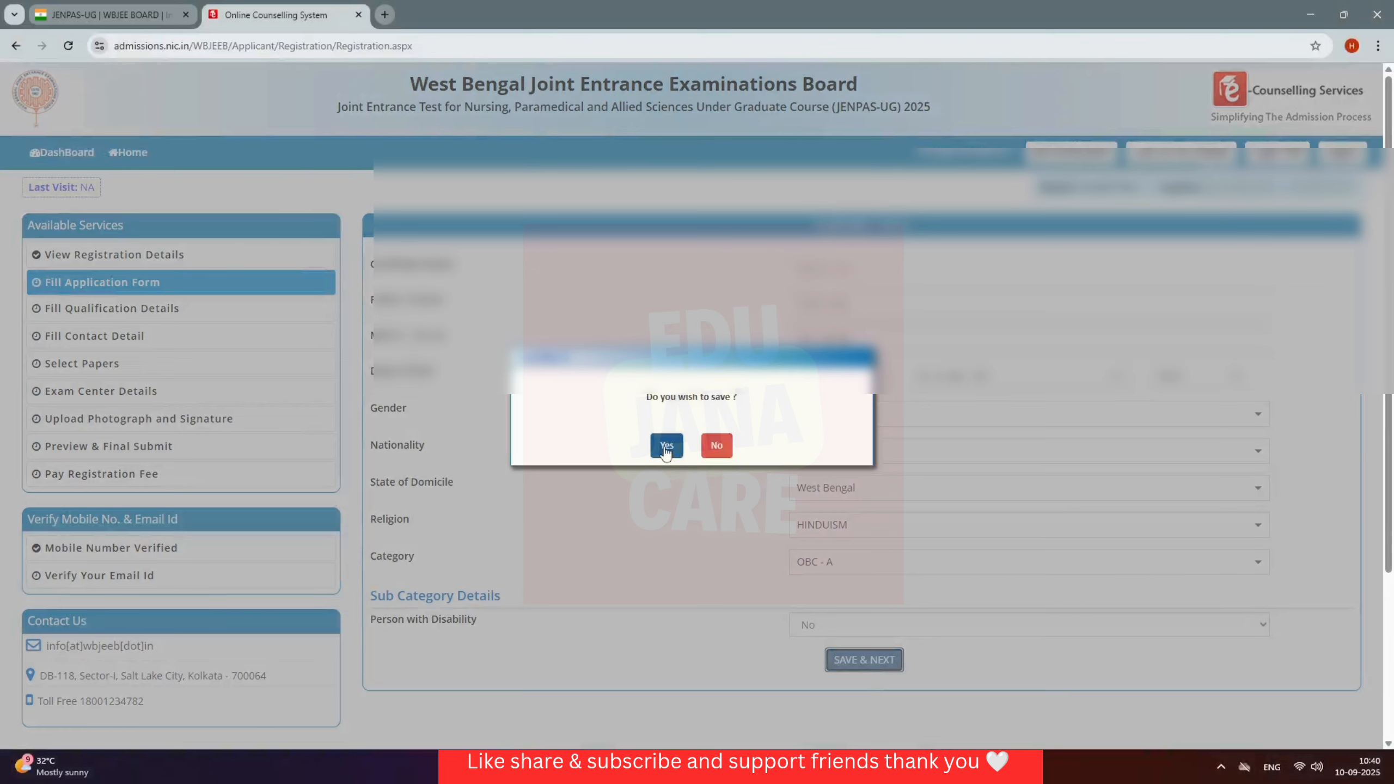
left_click(666, 447)
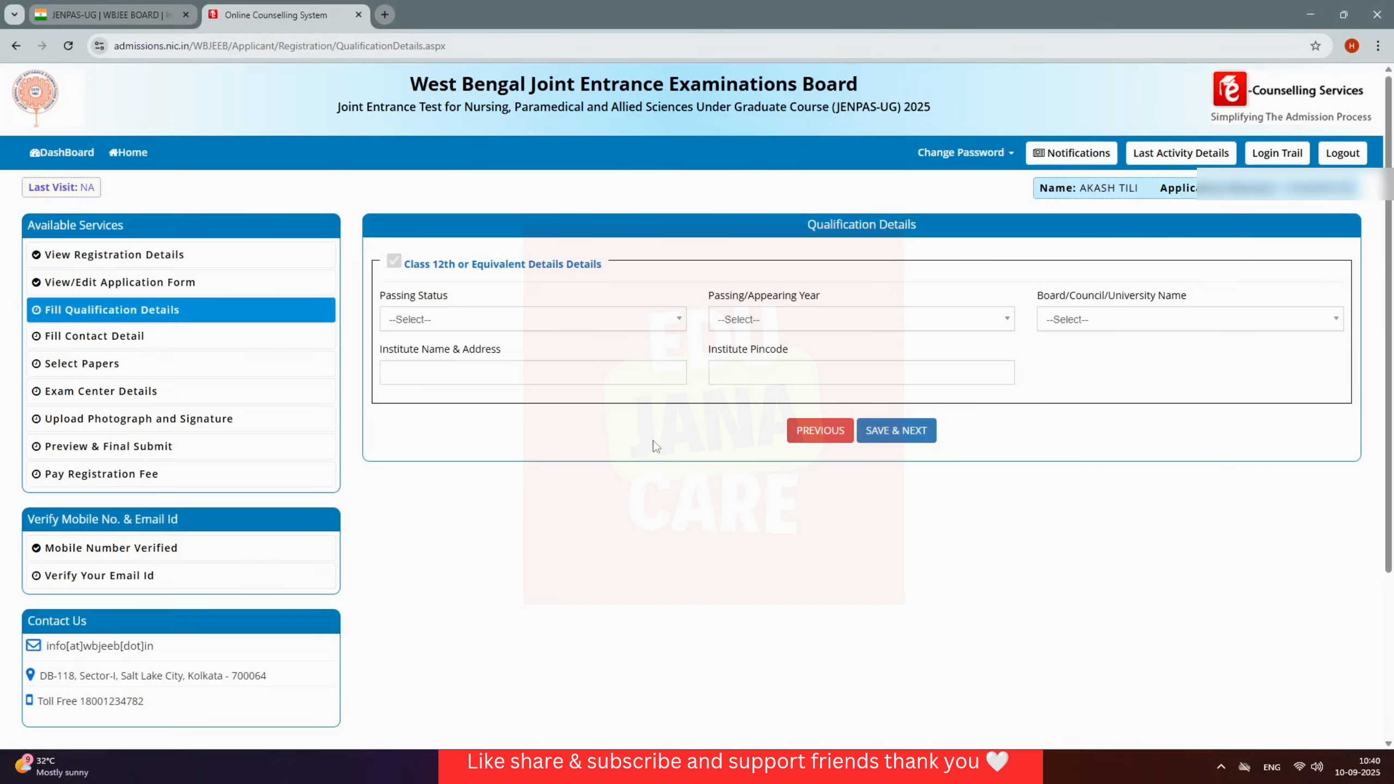
Step: Set Class 12 status Passed in 2023 with WEST BENGAL COUNCIL OF HIGHER SECONDARY EDUCATION board
left_click(630, 323)
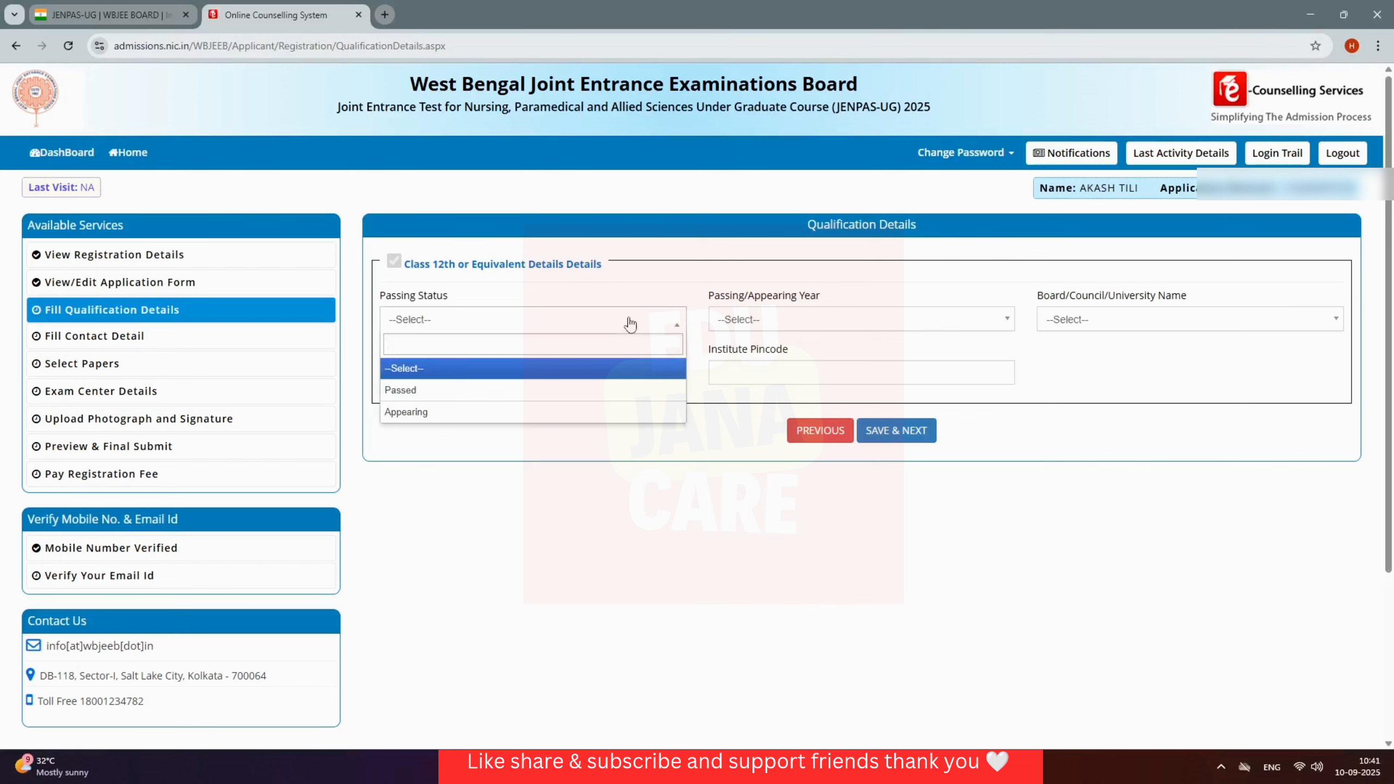
left_click(512, 392)
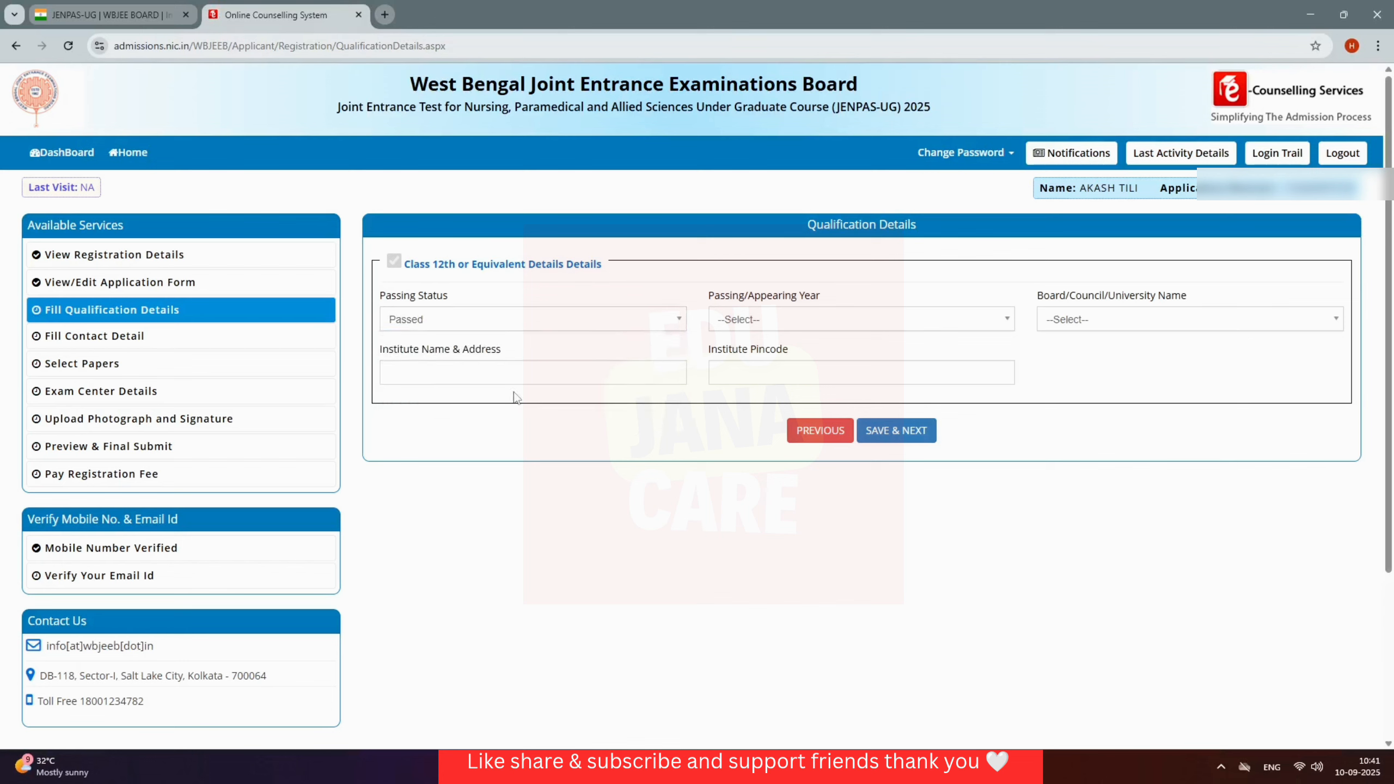
left_click(875, 319)
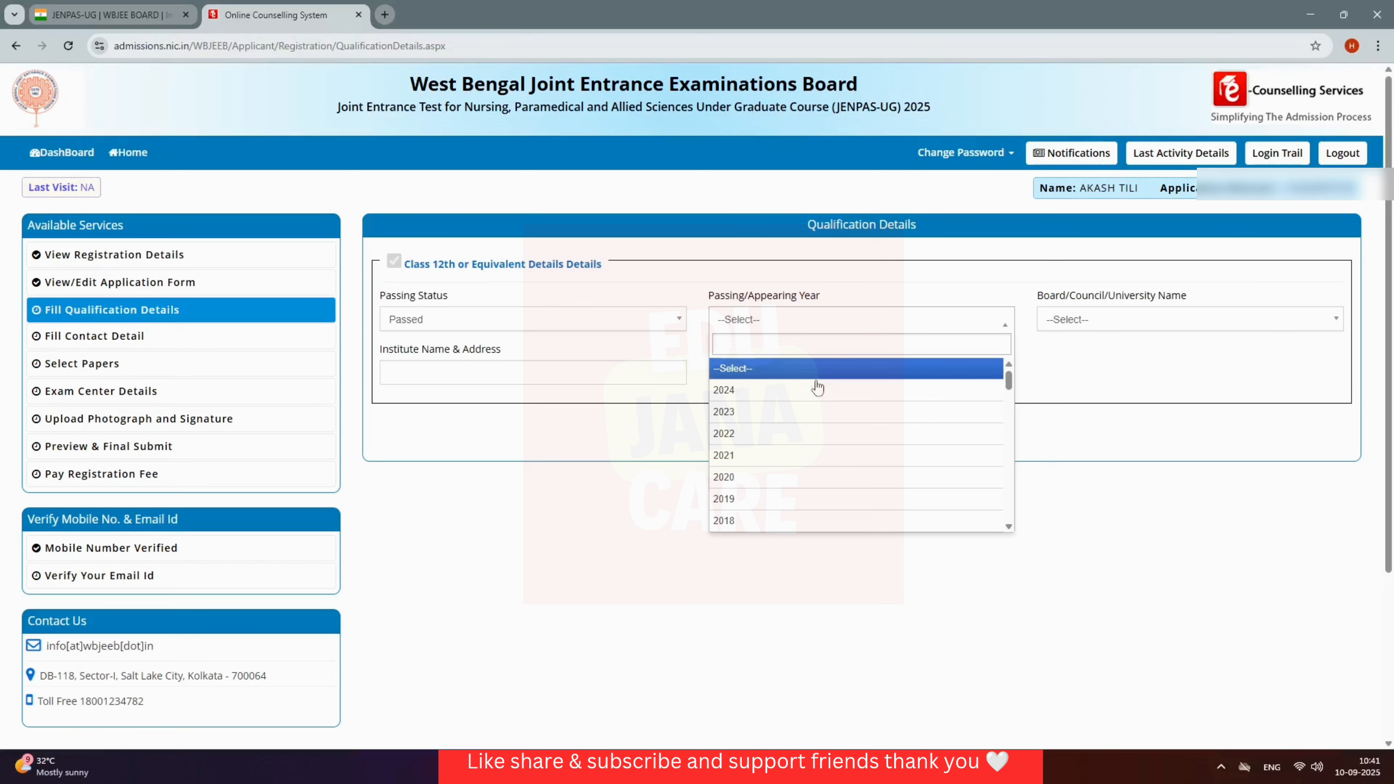
left_click(796, 413)
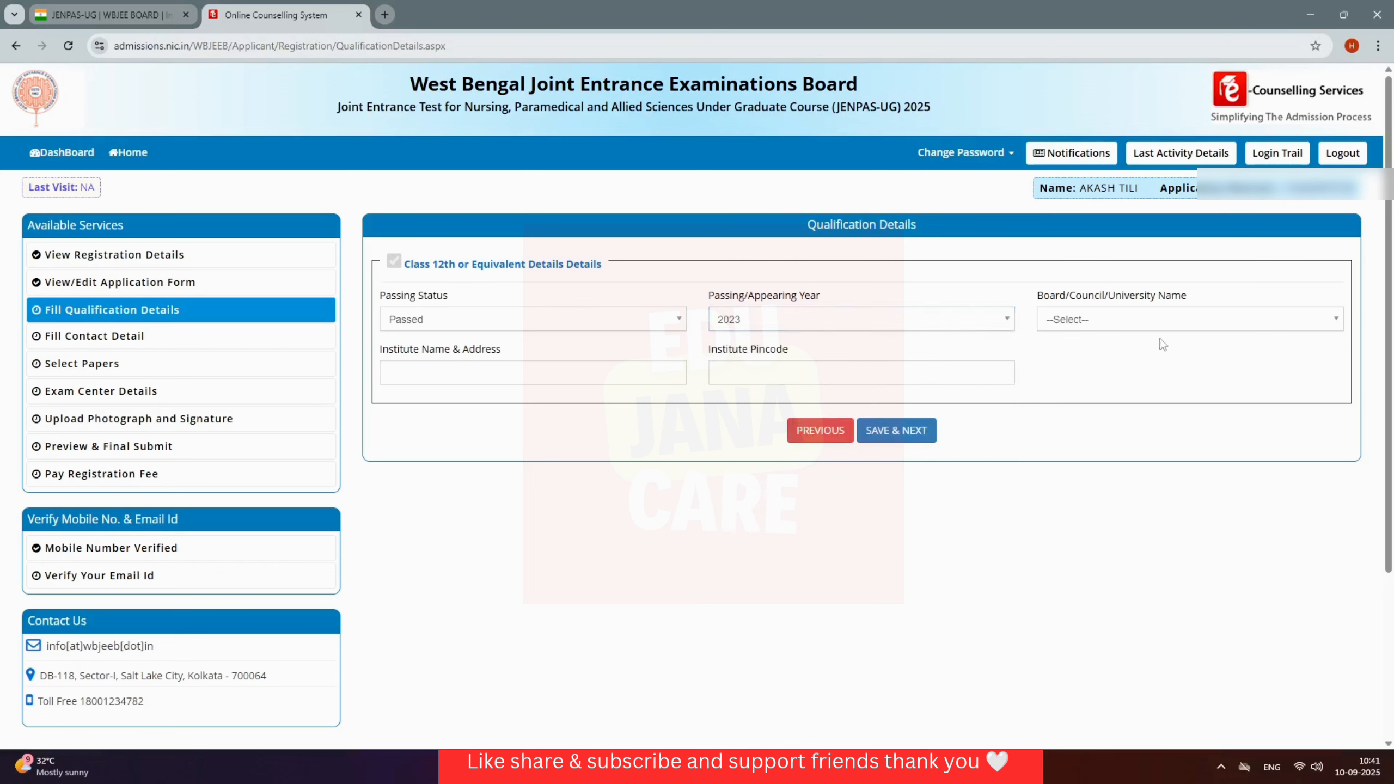
left_click(1156, 323)
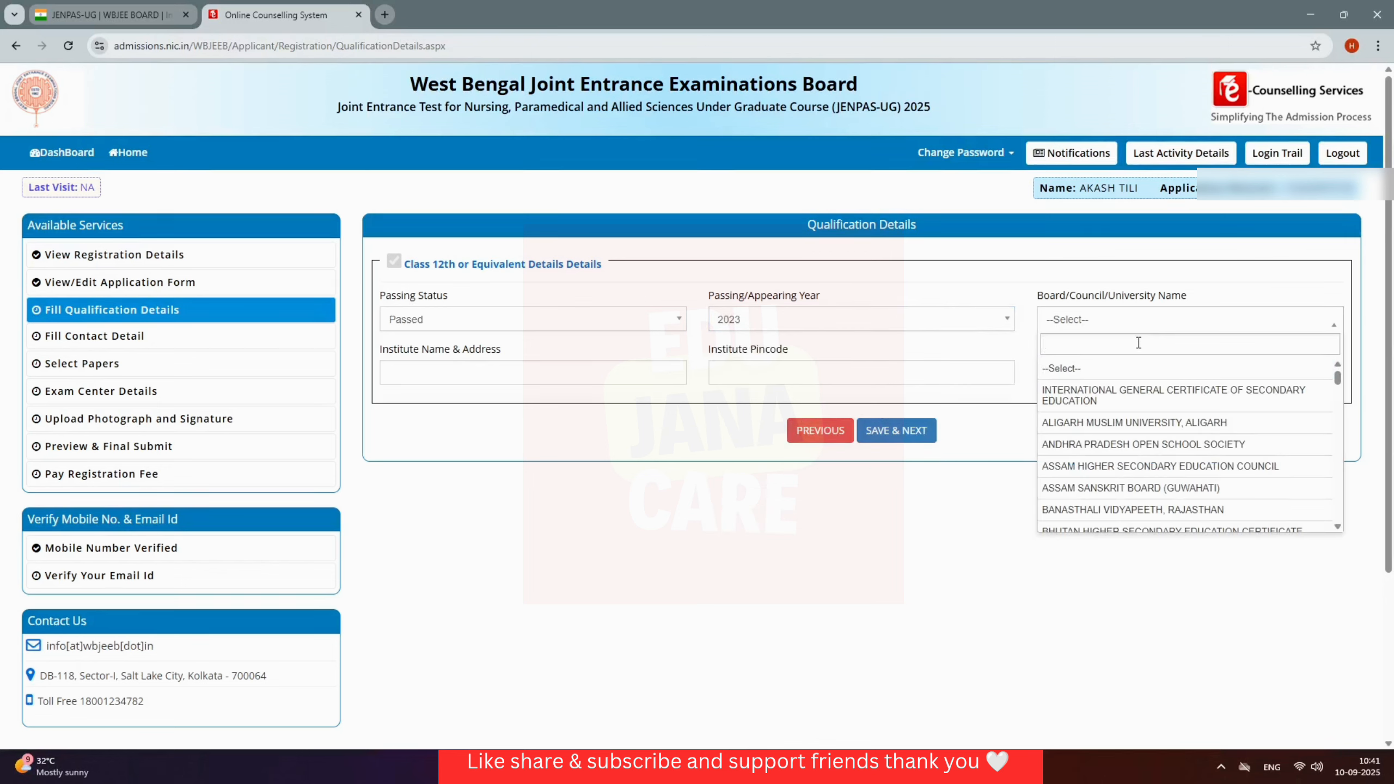
scroll(1151, 426, "down", 20)
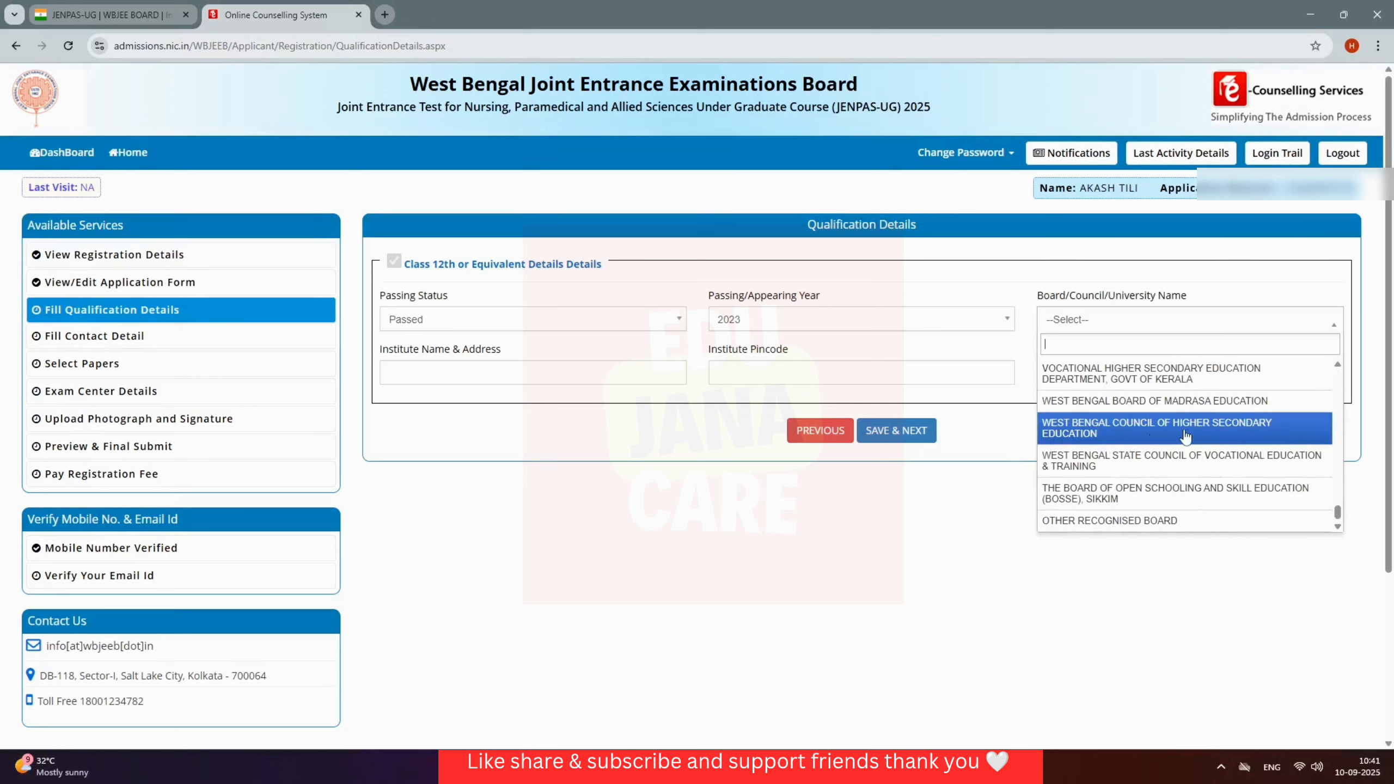
left_click(1186, 435)
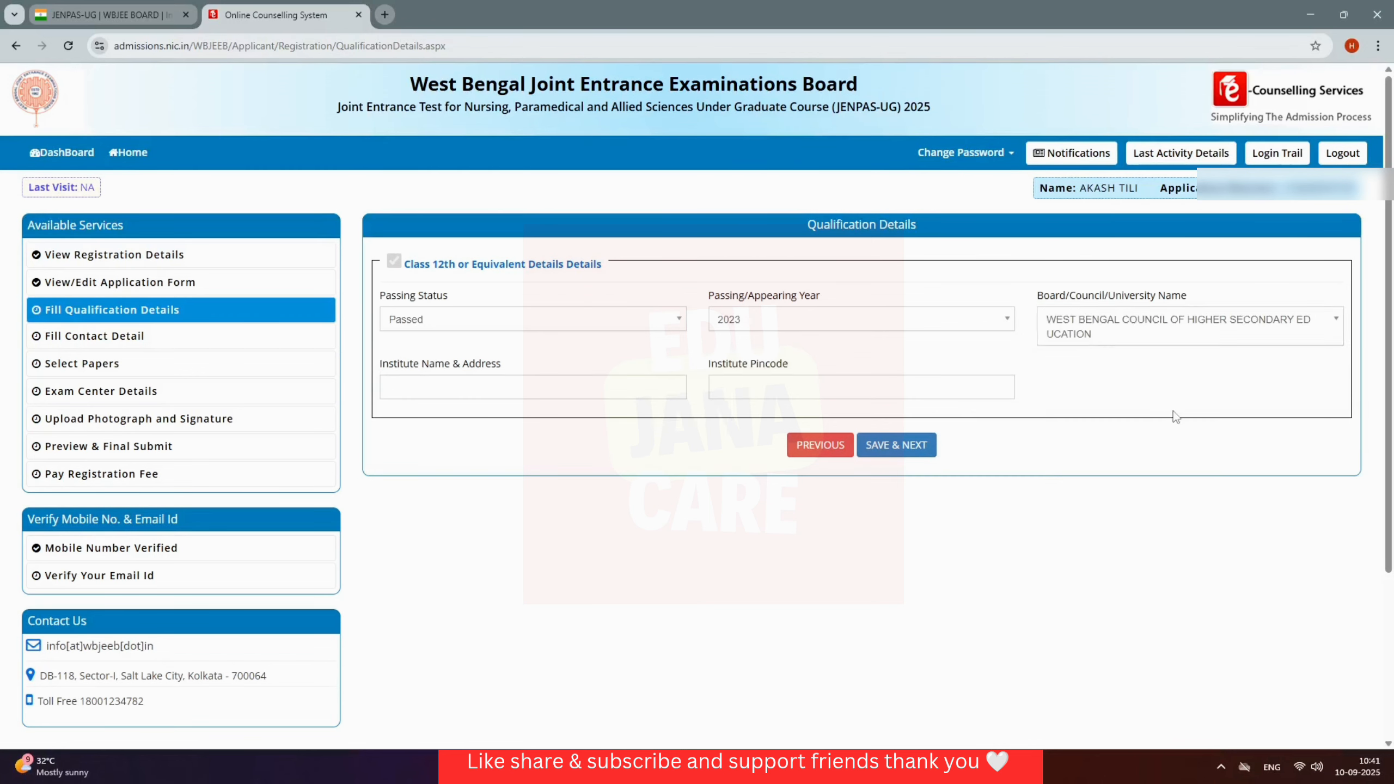
Step: Enter the institute's name, address and pincode, then save the qualification details
left_click(532, 388)
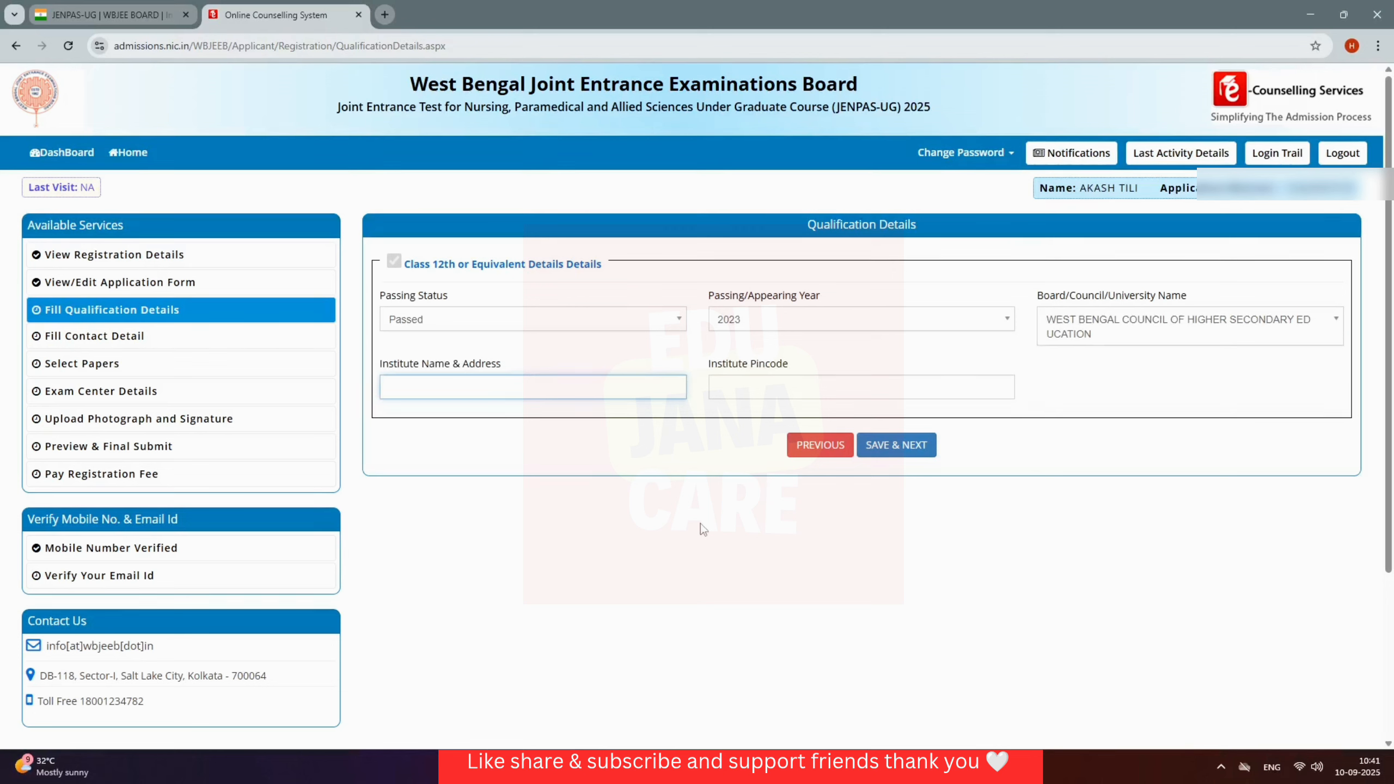
key("ctrl+v")
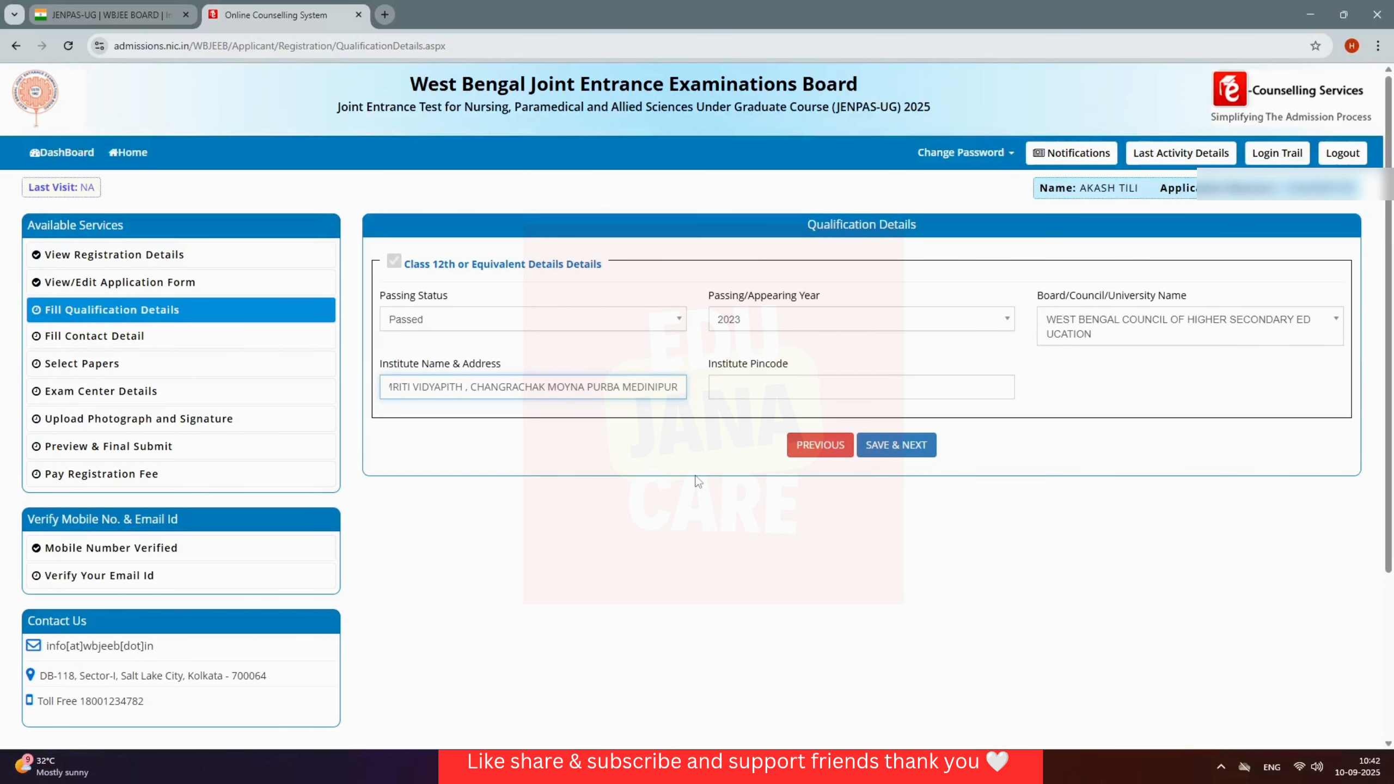
left_click(697, 481)
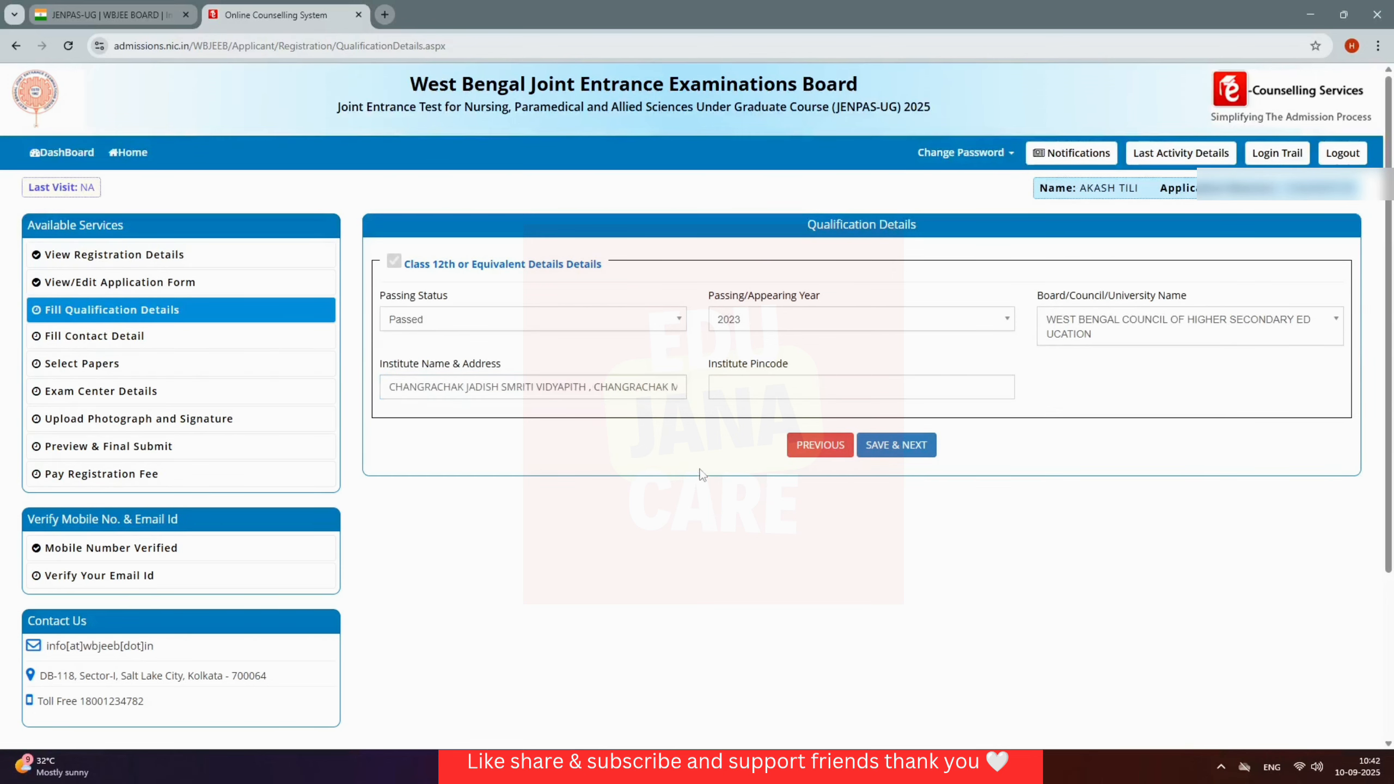
left_click(735, 393)
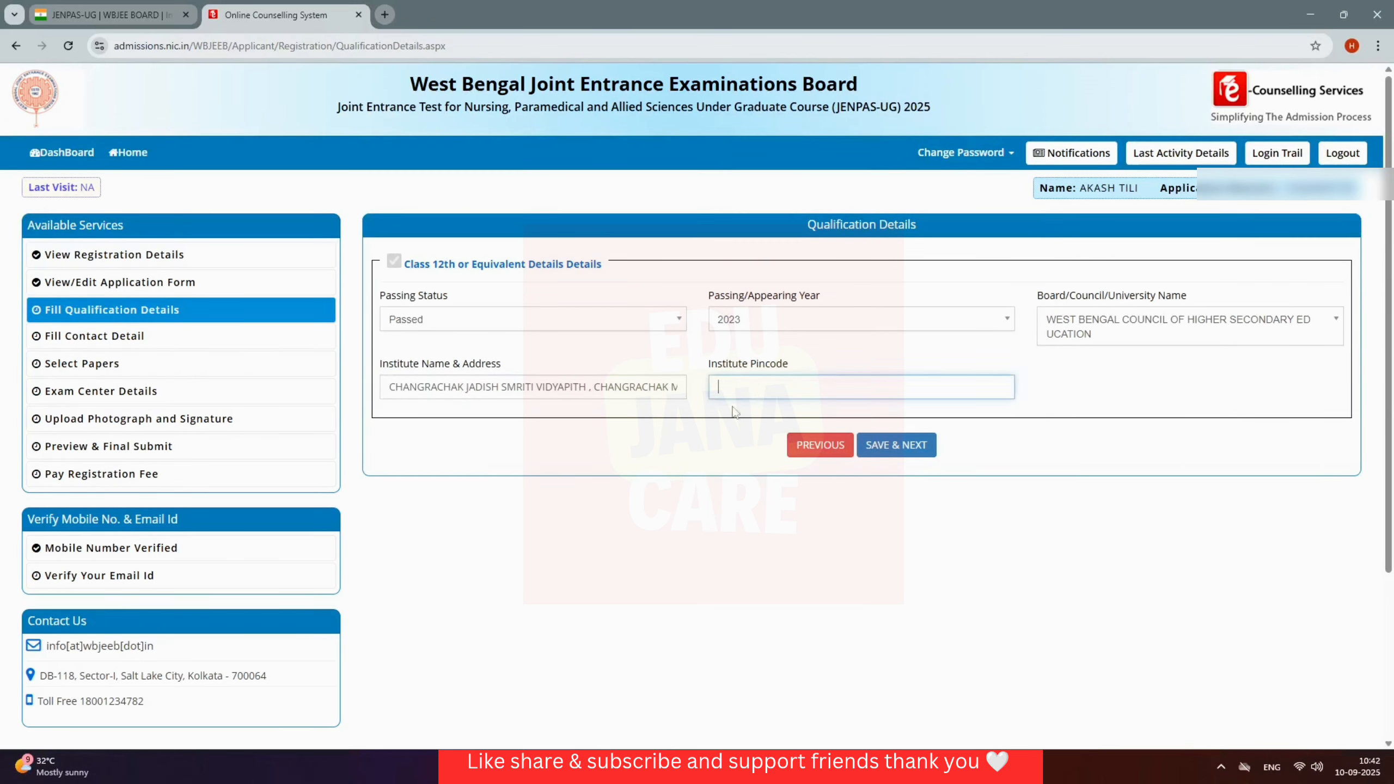
left_click(921, 452)
left_click(667, 451)
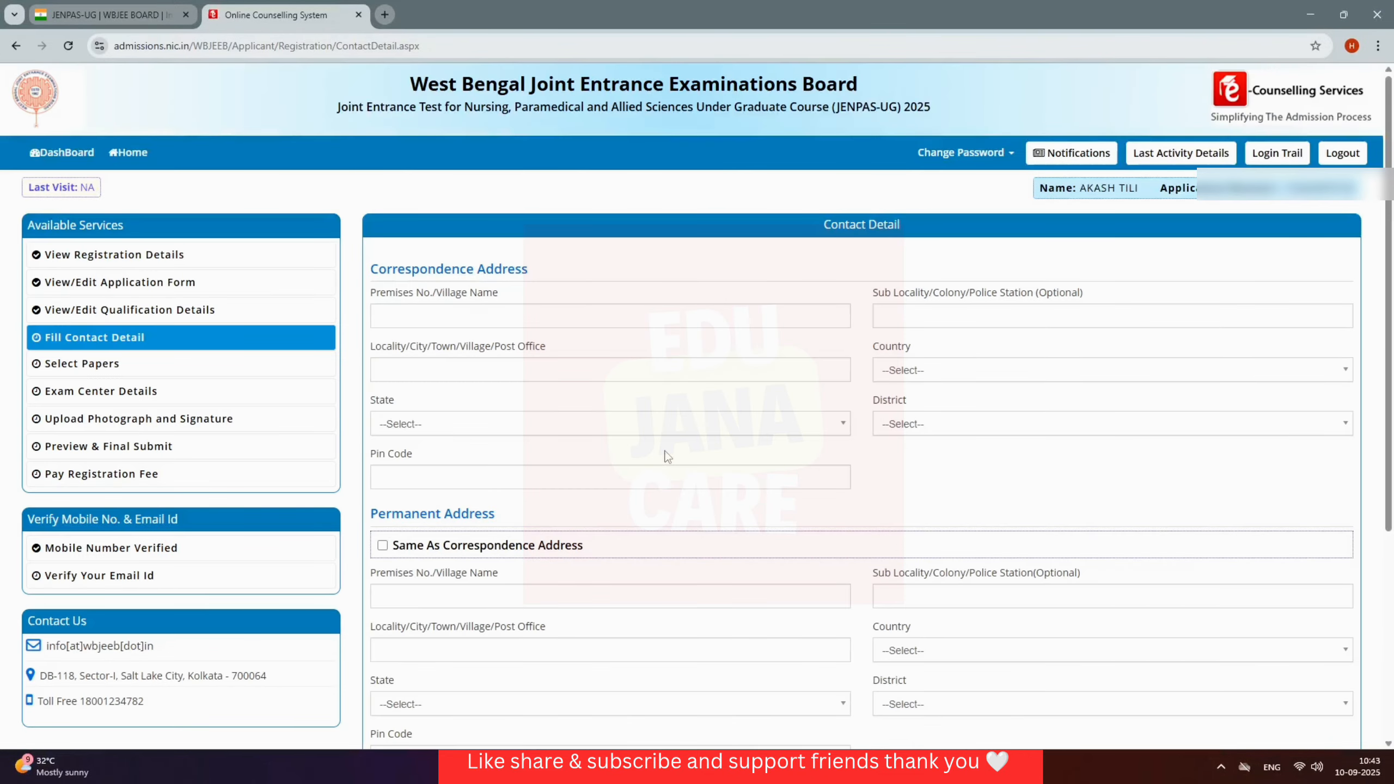
Step: Enter the correspondence premises/village, sub-locality and post office names
left_click(669, 316)
key("Tab")
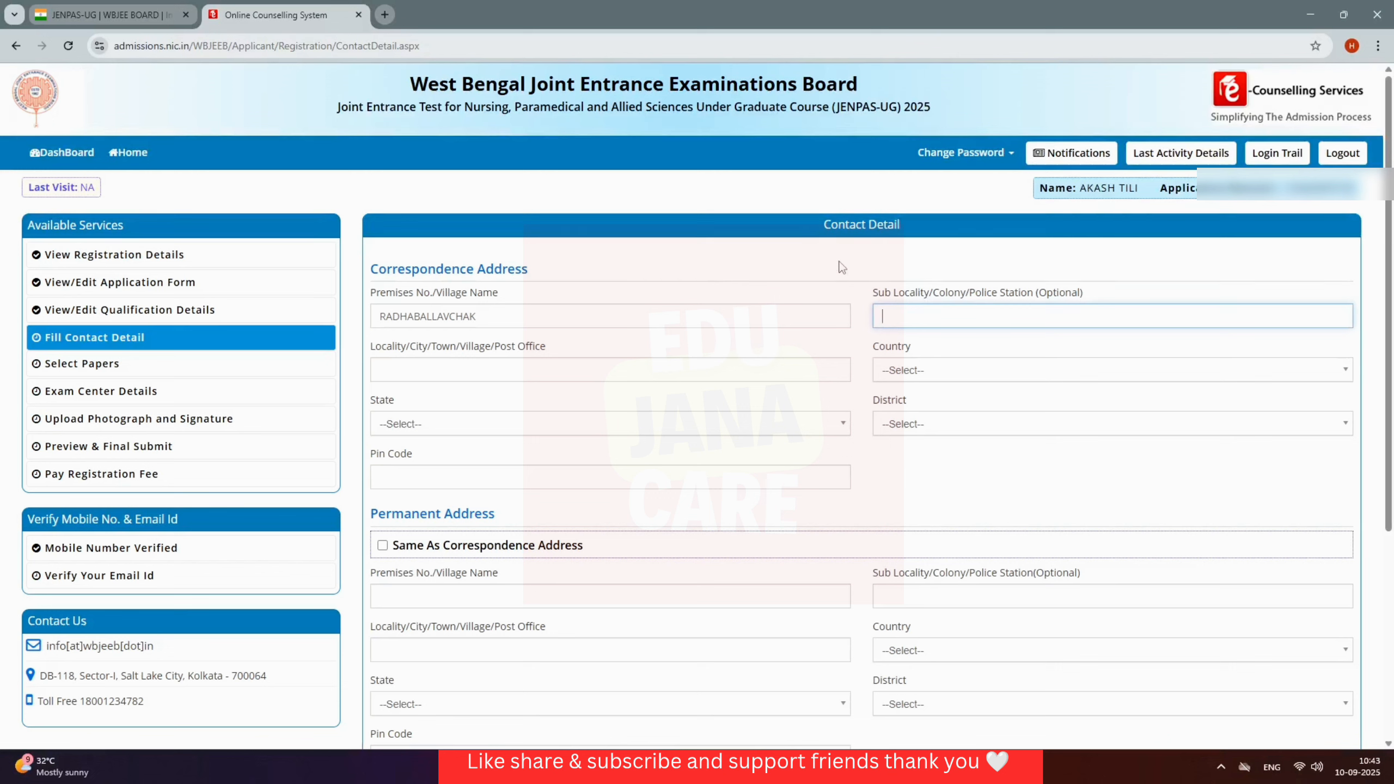
left_click(557, 375)
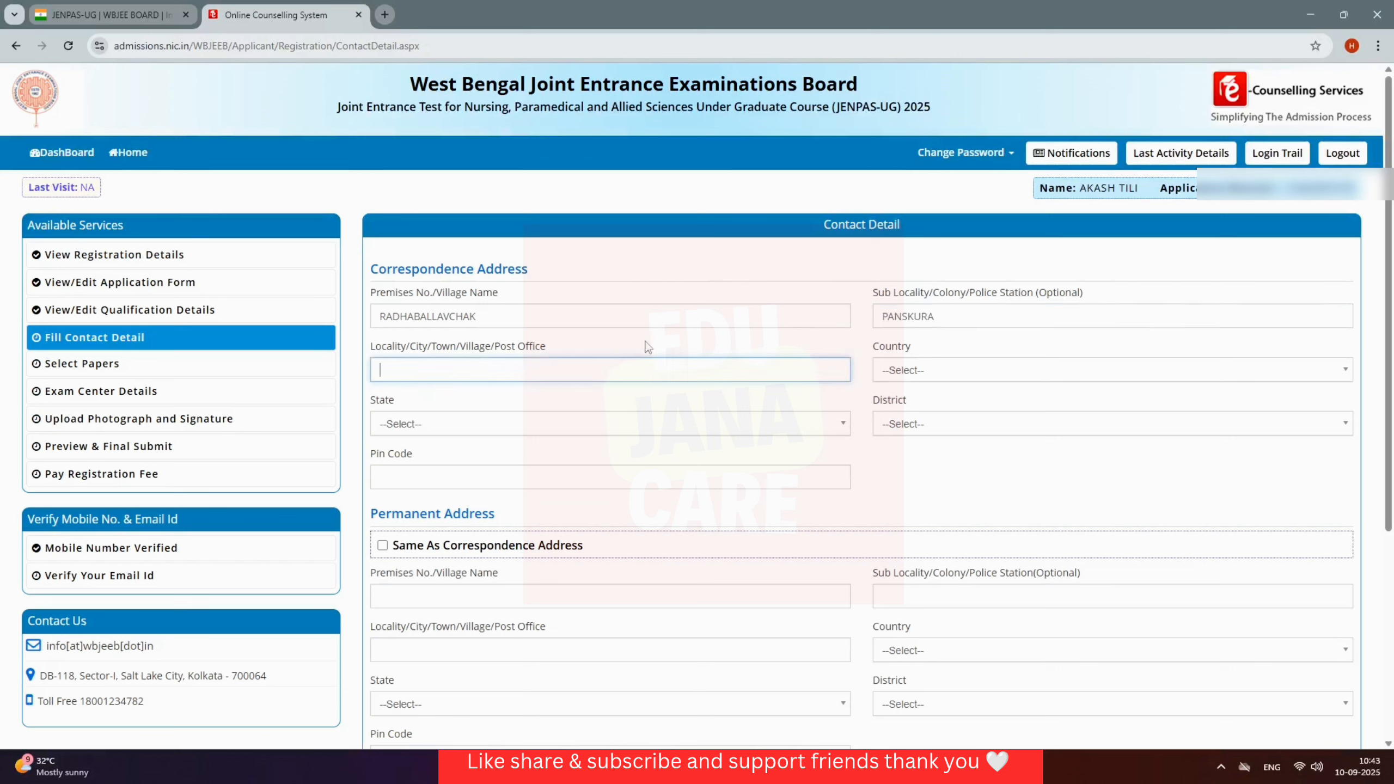
Step: Set country India, state West Bengal, the home district, and the address pin code
left_click(972, 376)
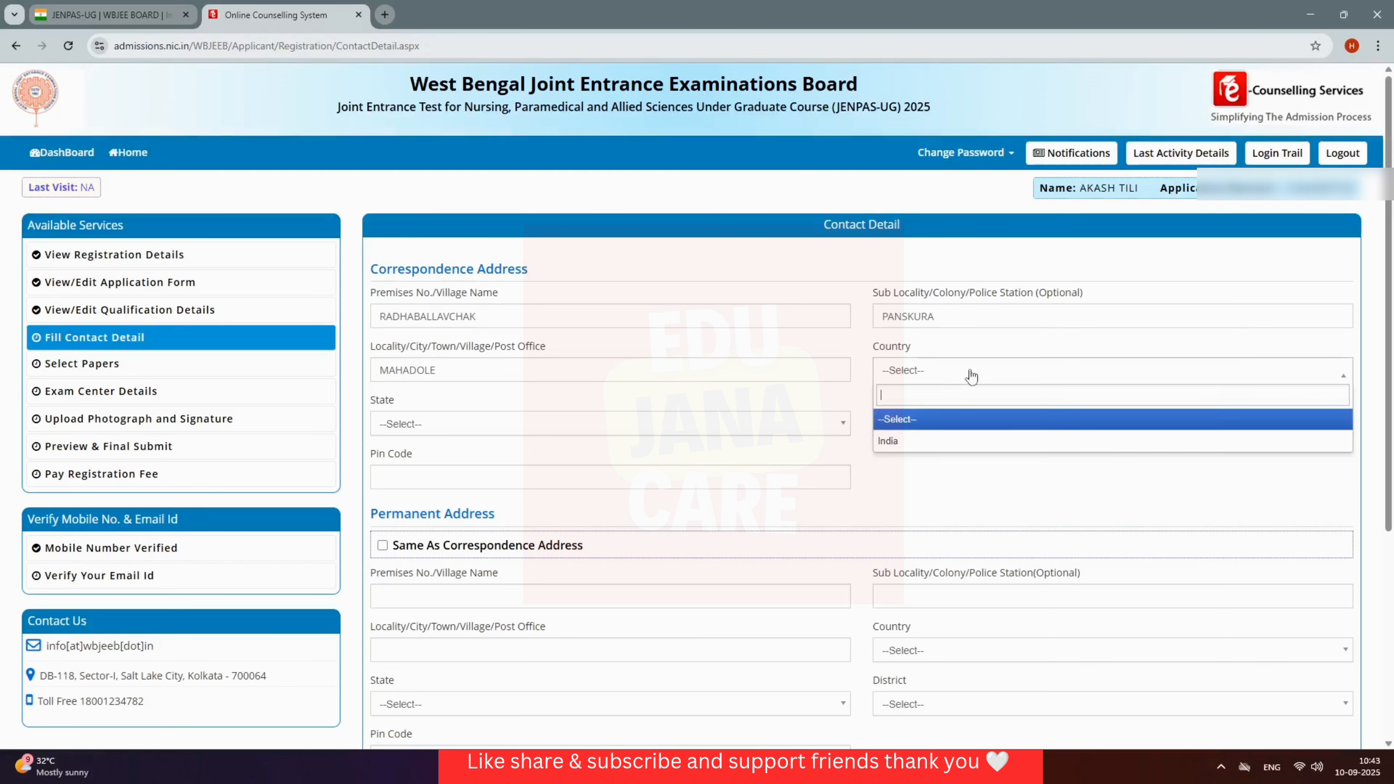
left_click(936, 442)
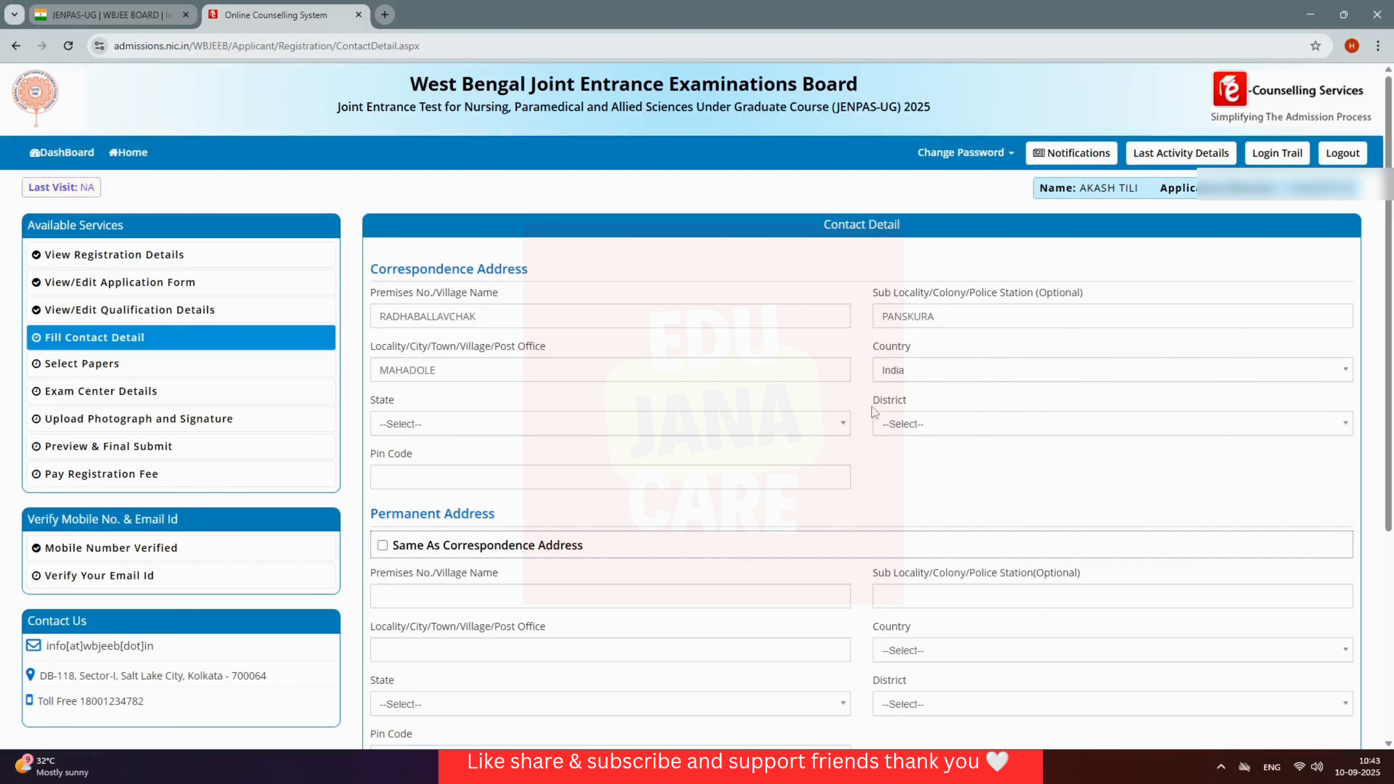
left_click(784, 431)
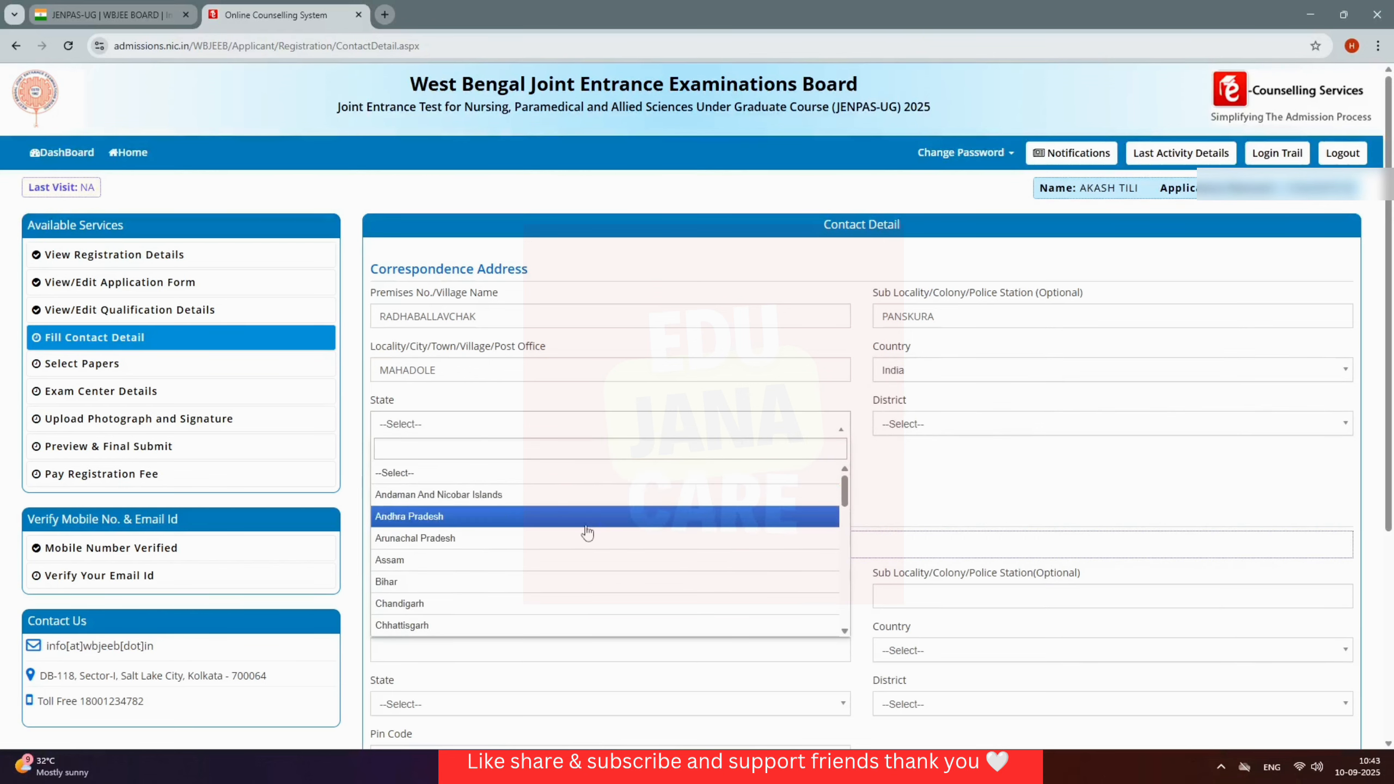
scroll(587, 538, "down", 10)
left_click(510, 625)
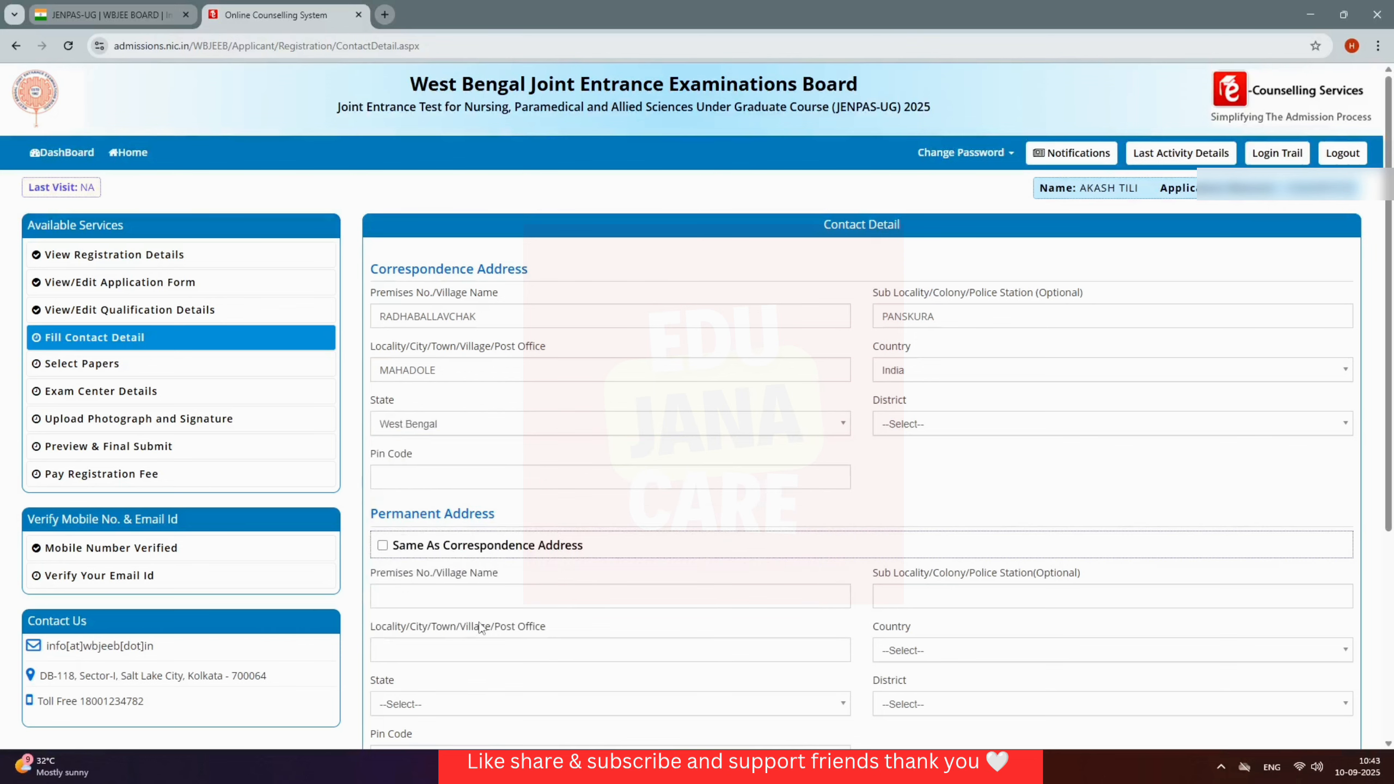
left_click(969, 430)
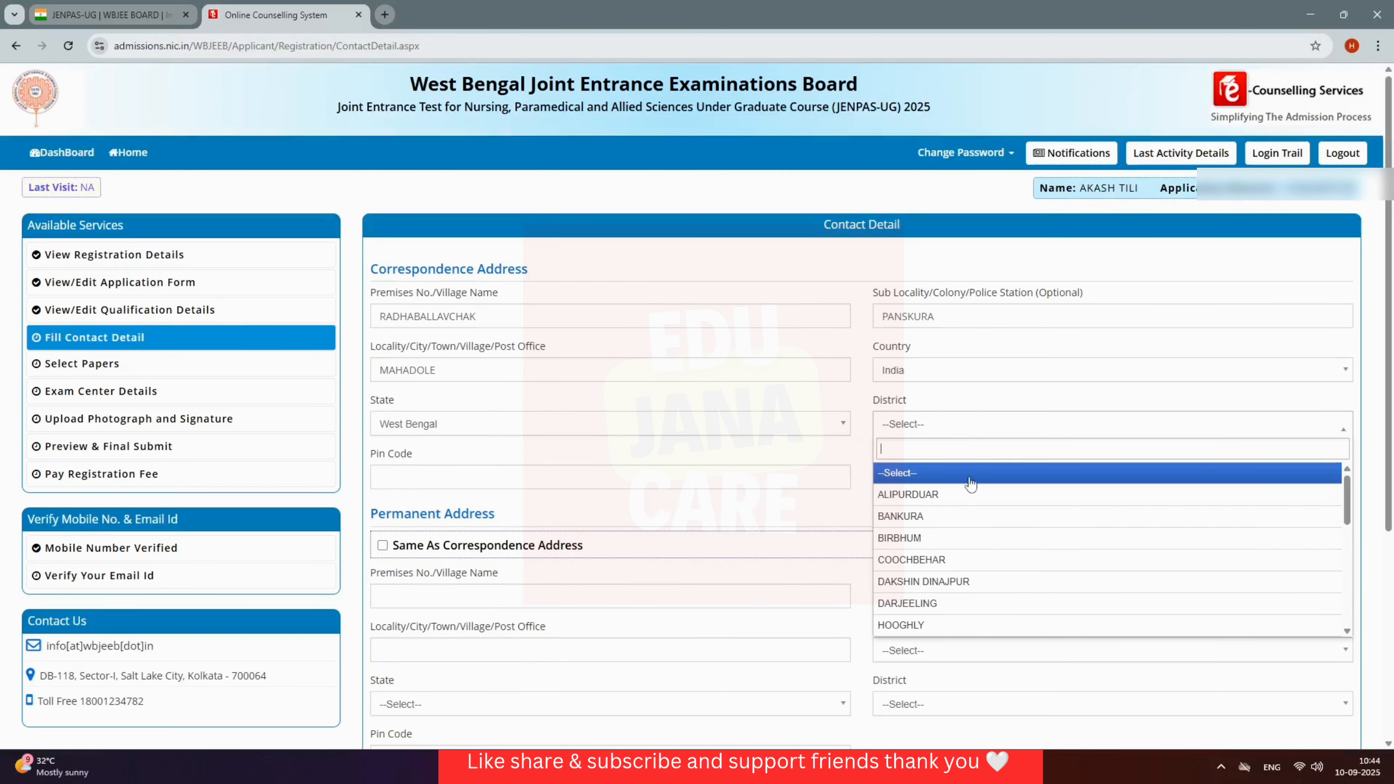
scroll(972, 486, "down", 5)
left_click(966, 561)
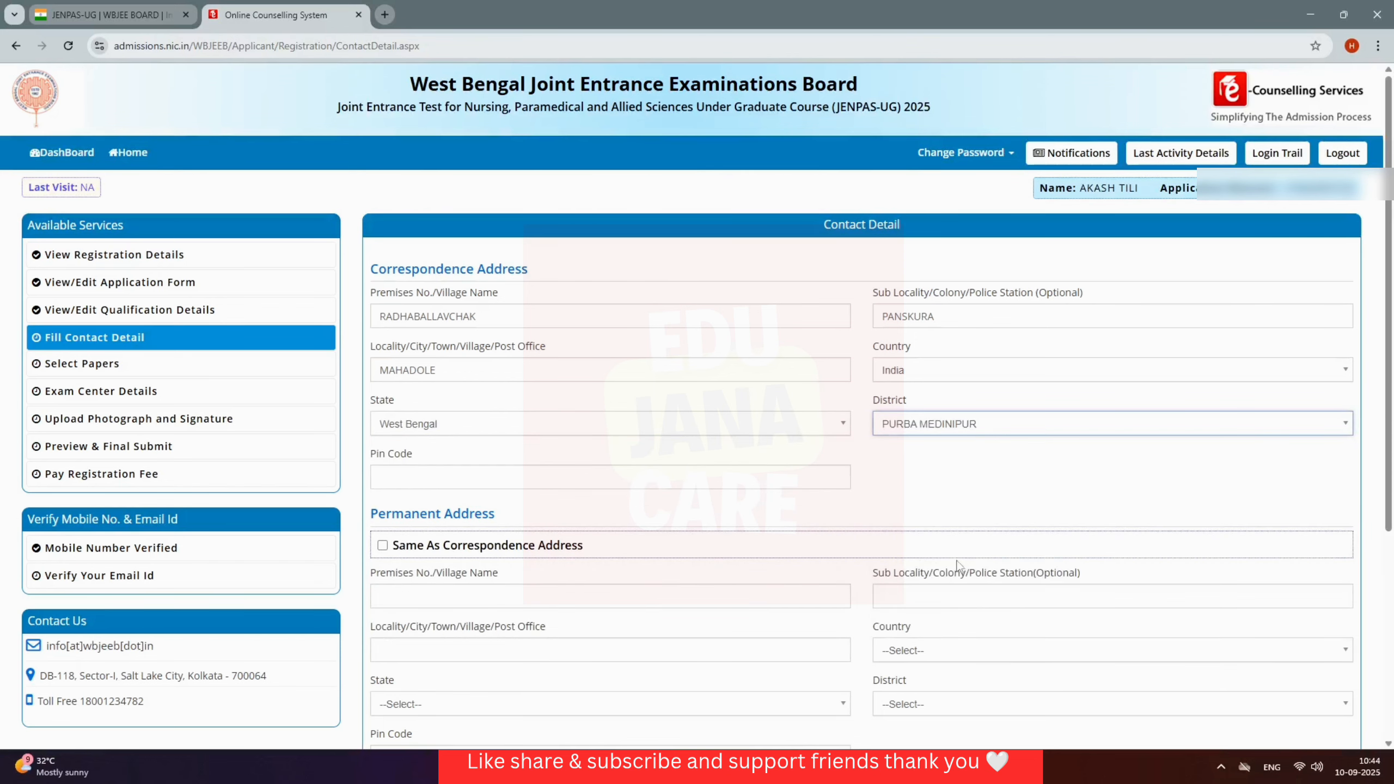
left_click(769, 474)
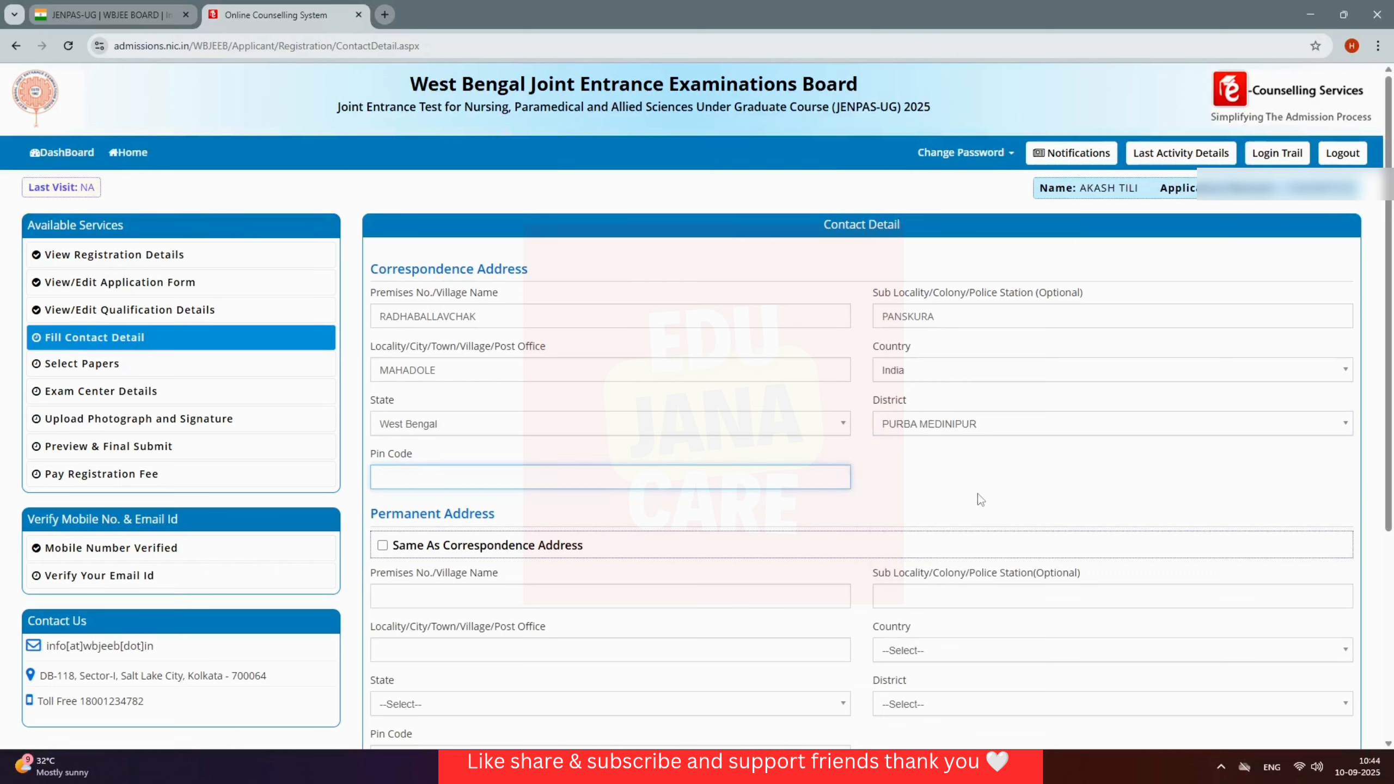
type("721634")
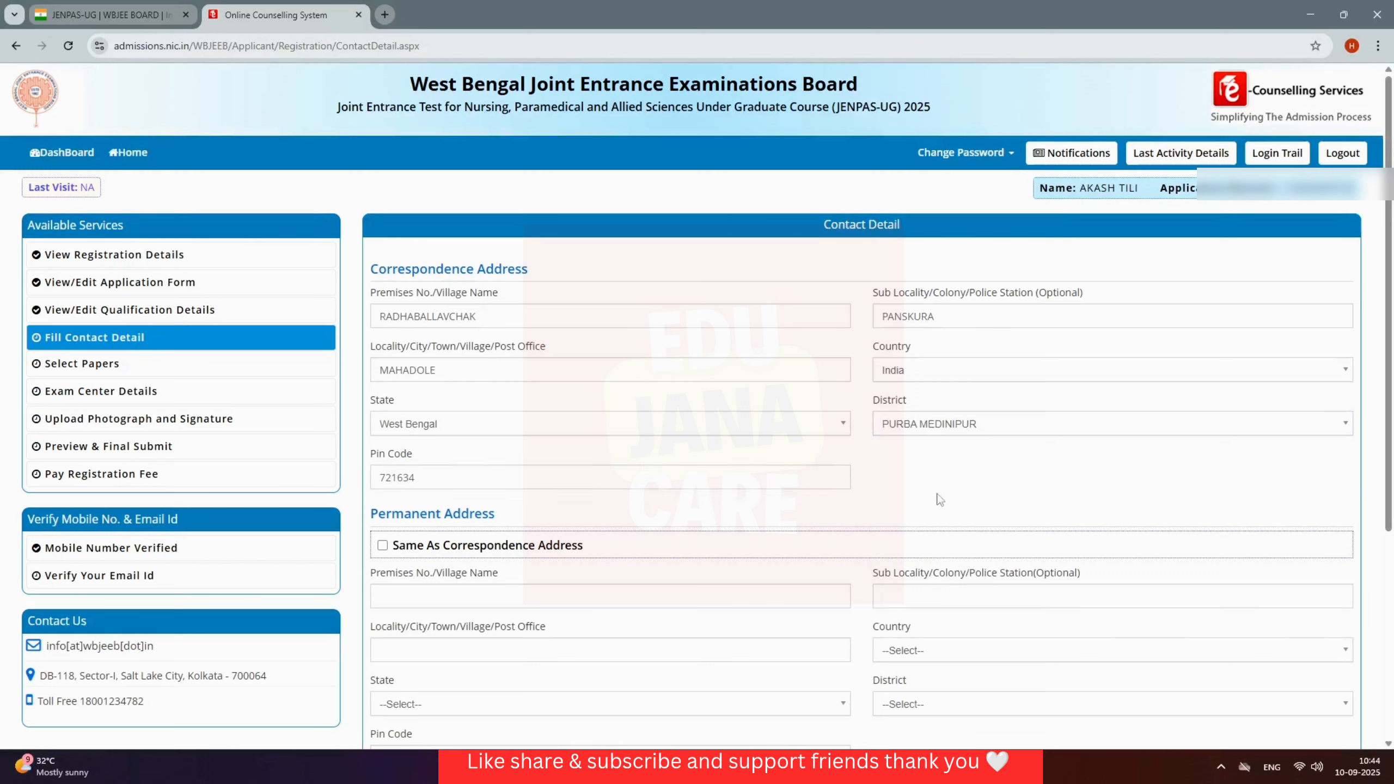
Step: Make the permanent address same as correspondence and save the contact details
left_click(384, 546)
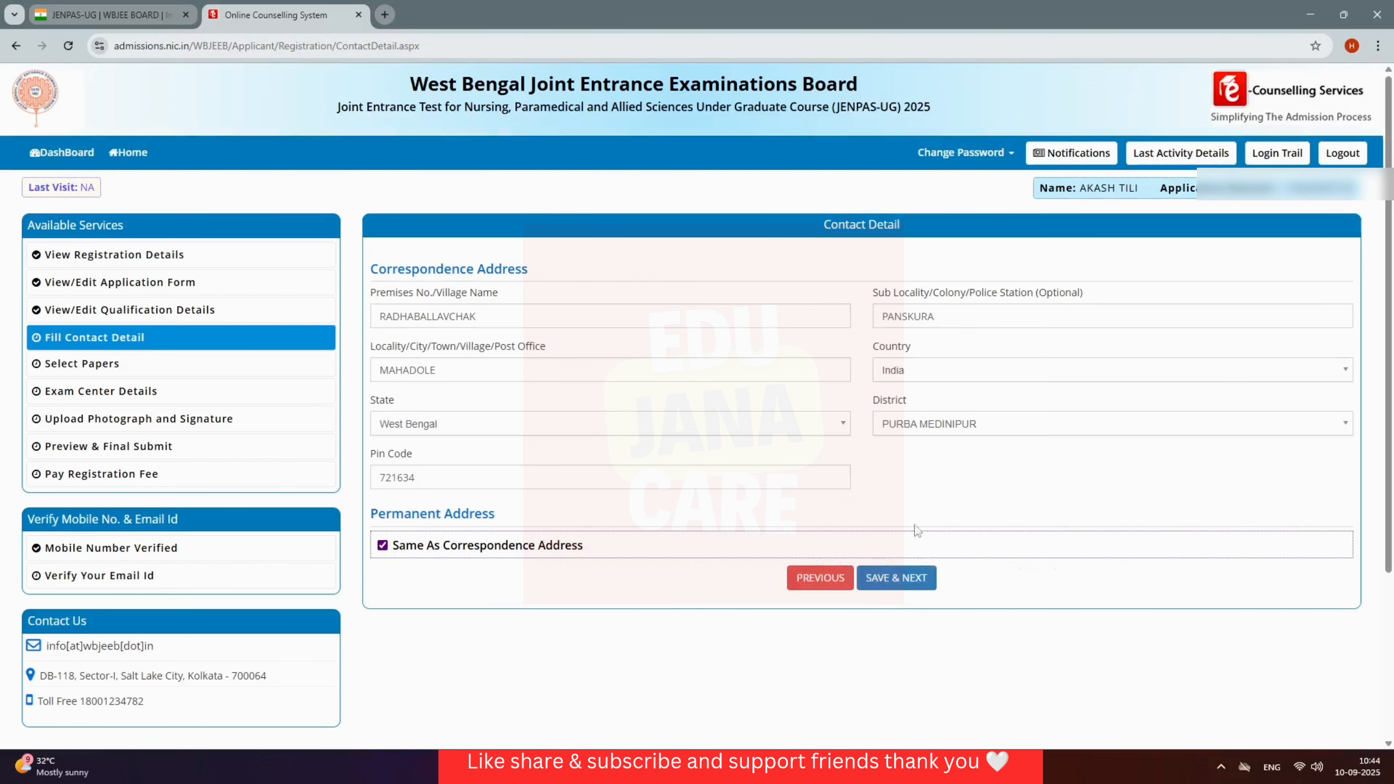
left_click(910, 580)
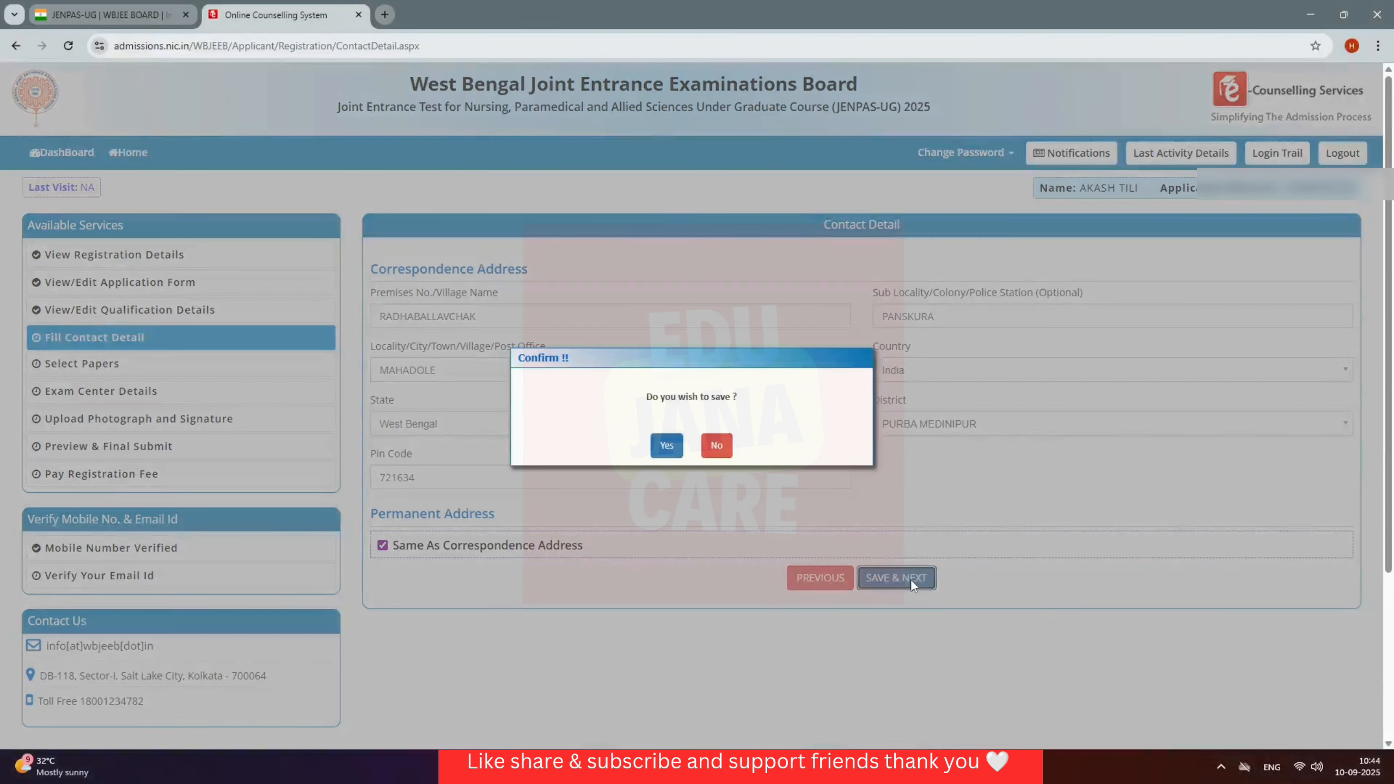
left_click(667, 446)
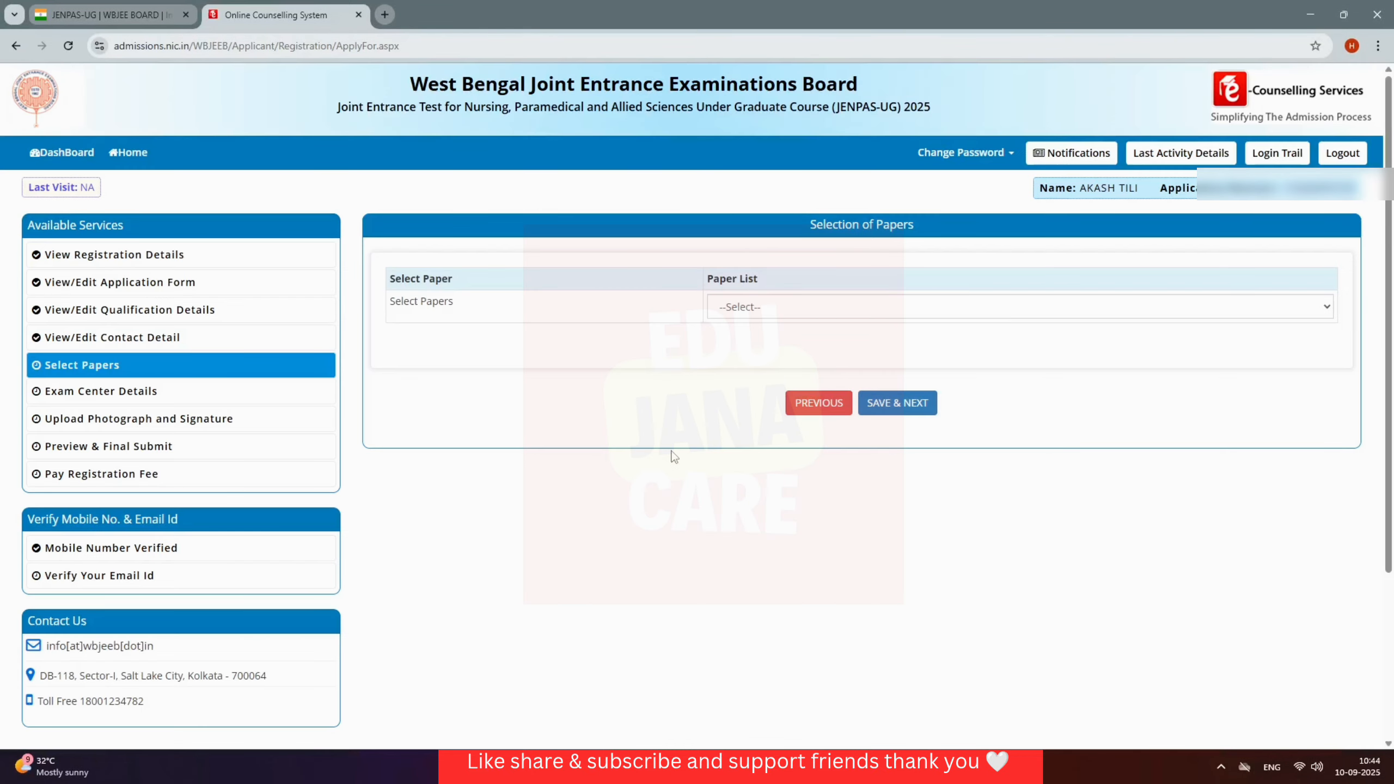
Step: Choose Only Paper-I in the Paper List and save the selection
left_click(820, 309)
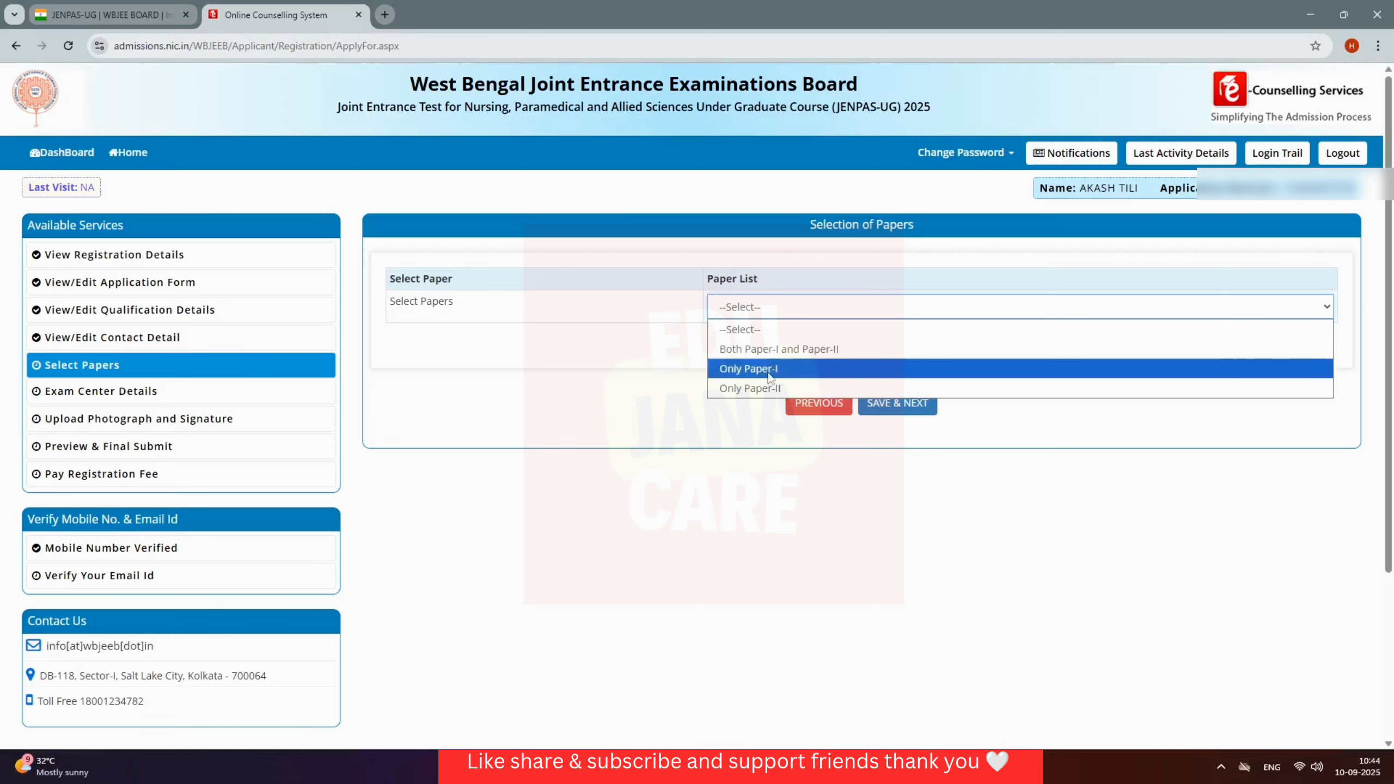
left_click(804, 370)
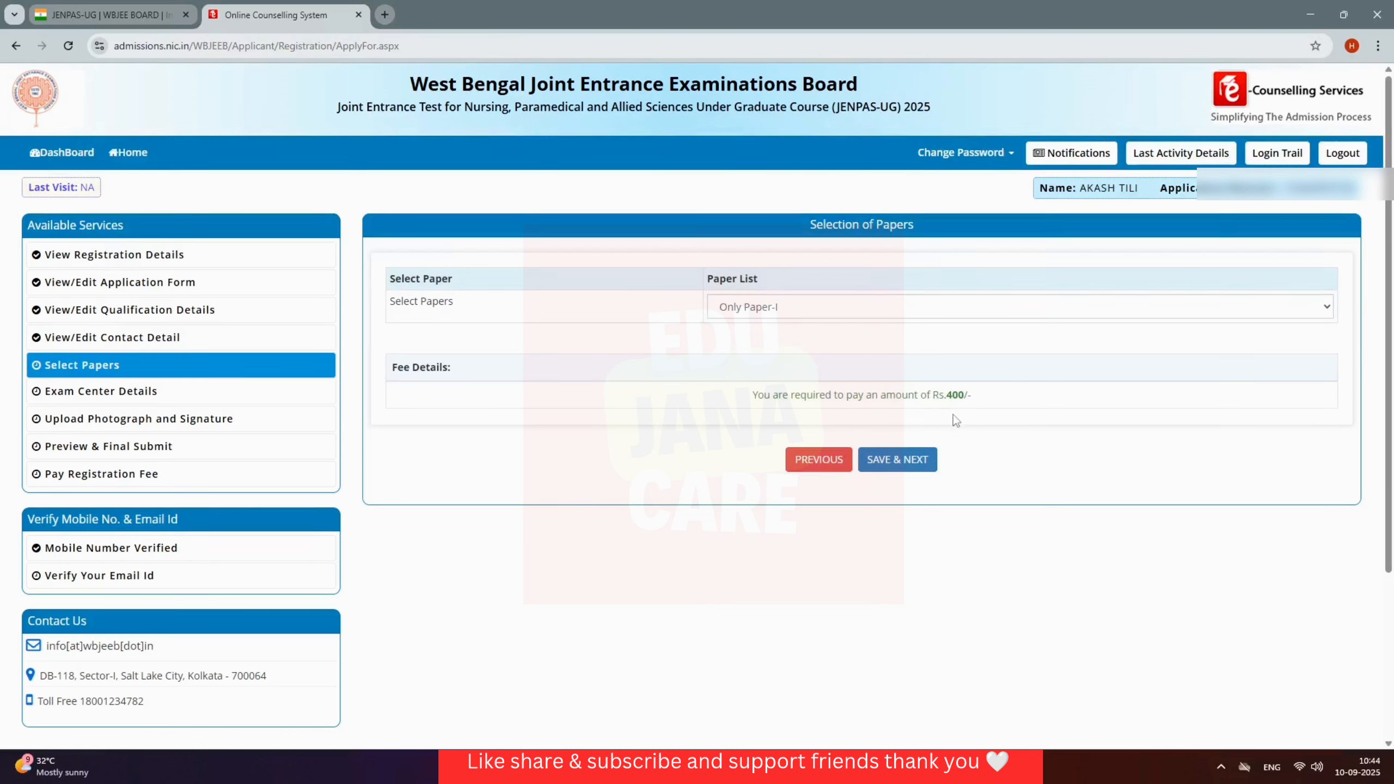
left_click(919, 466)
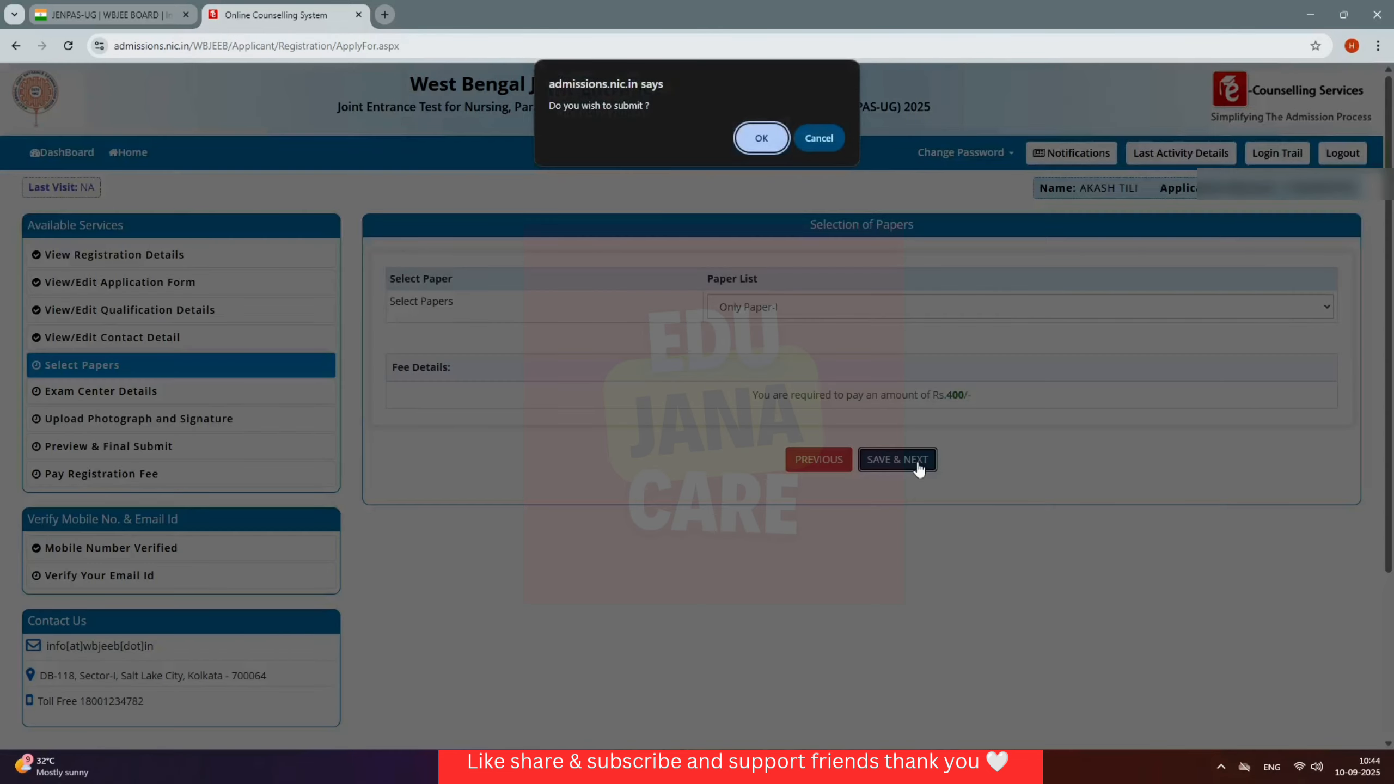
left_click(761, 138)
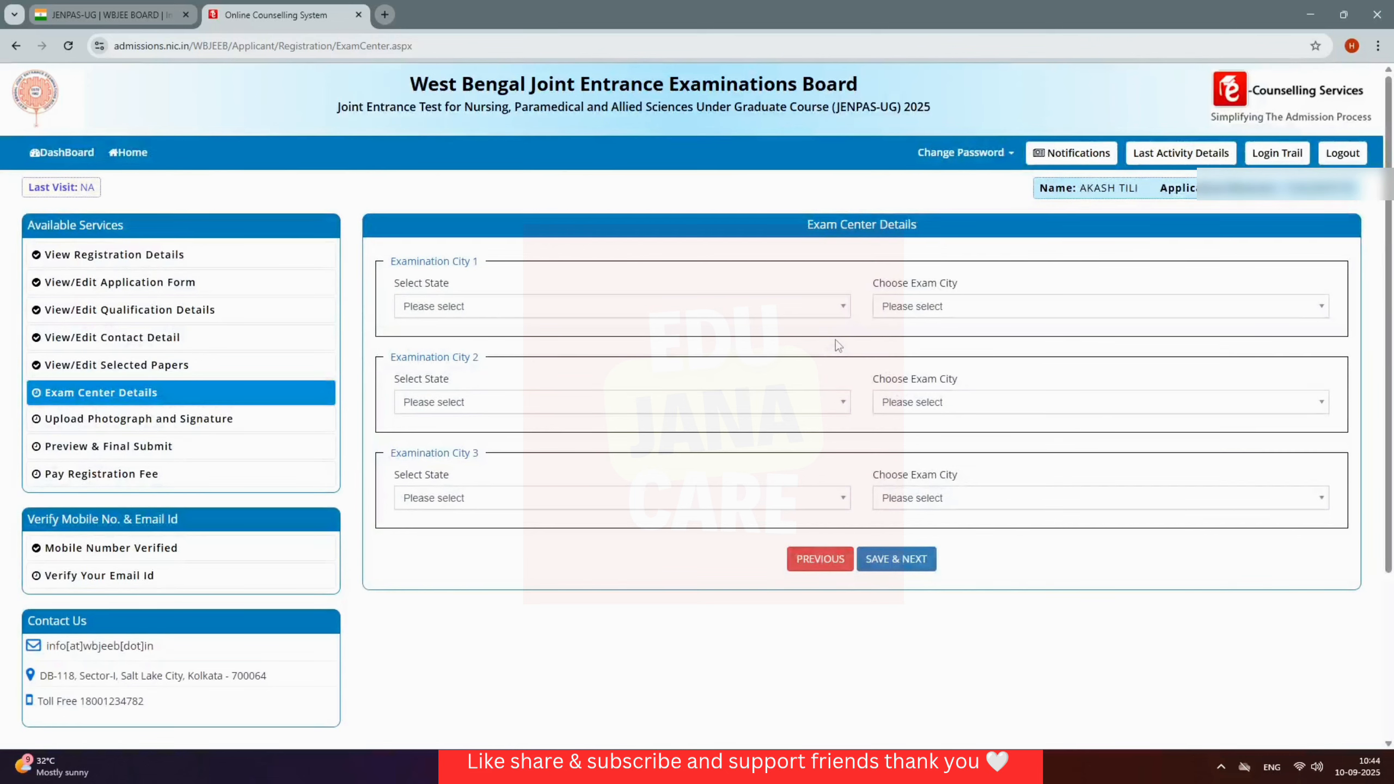
Step: Set West Bengal exam cities Haldia as first choice and Uluberia as second
left_click(813, 310)
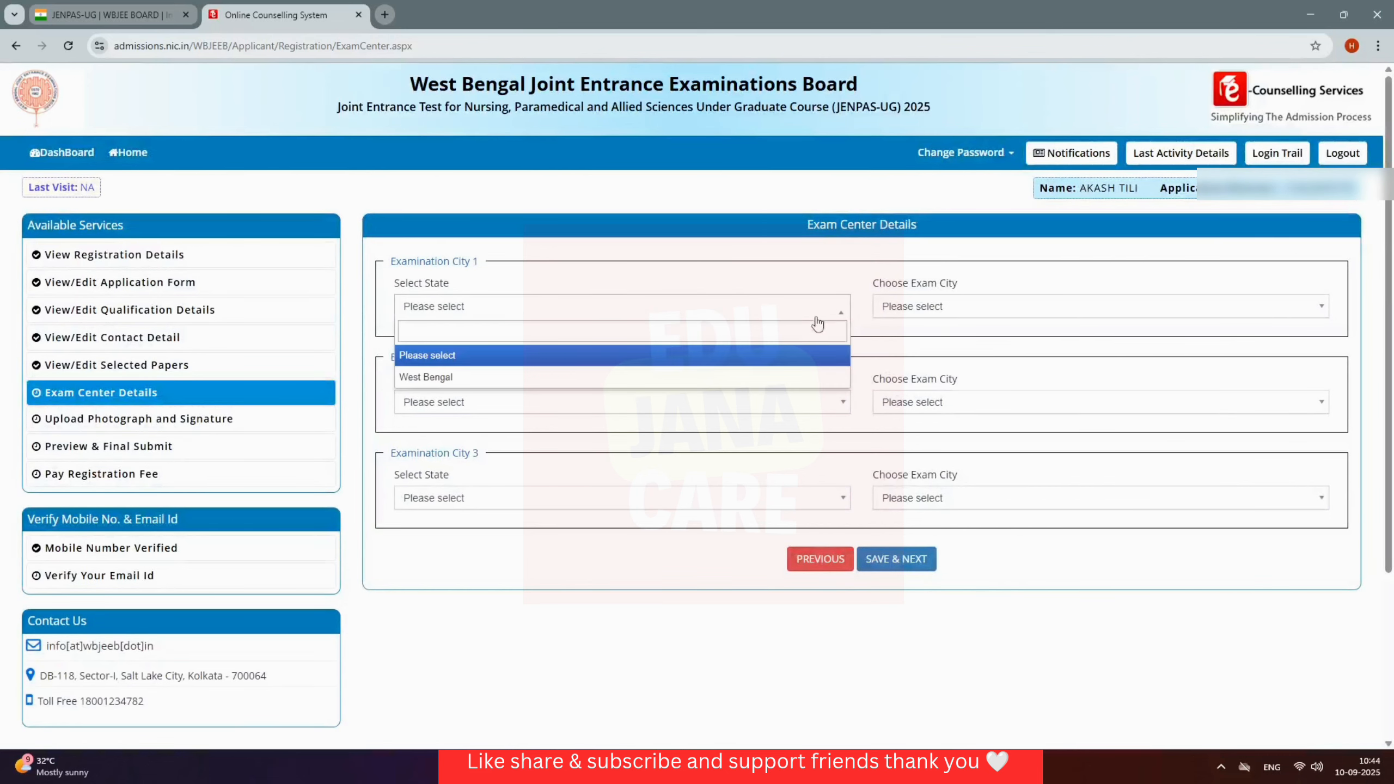
left_click(759, 379)
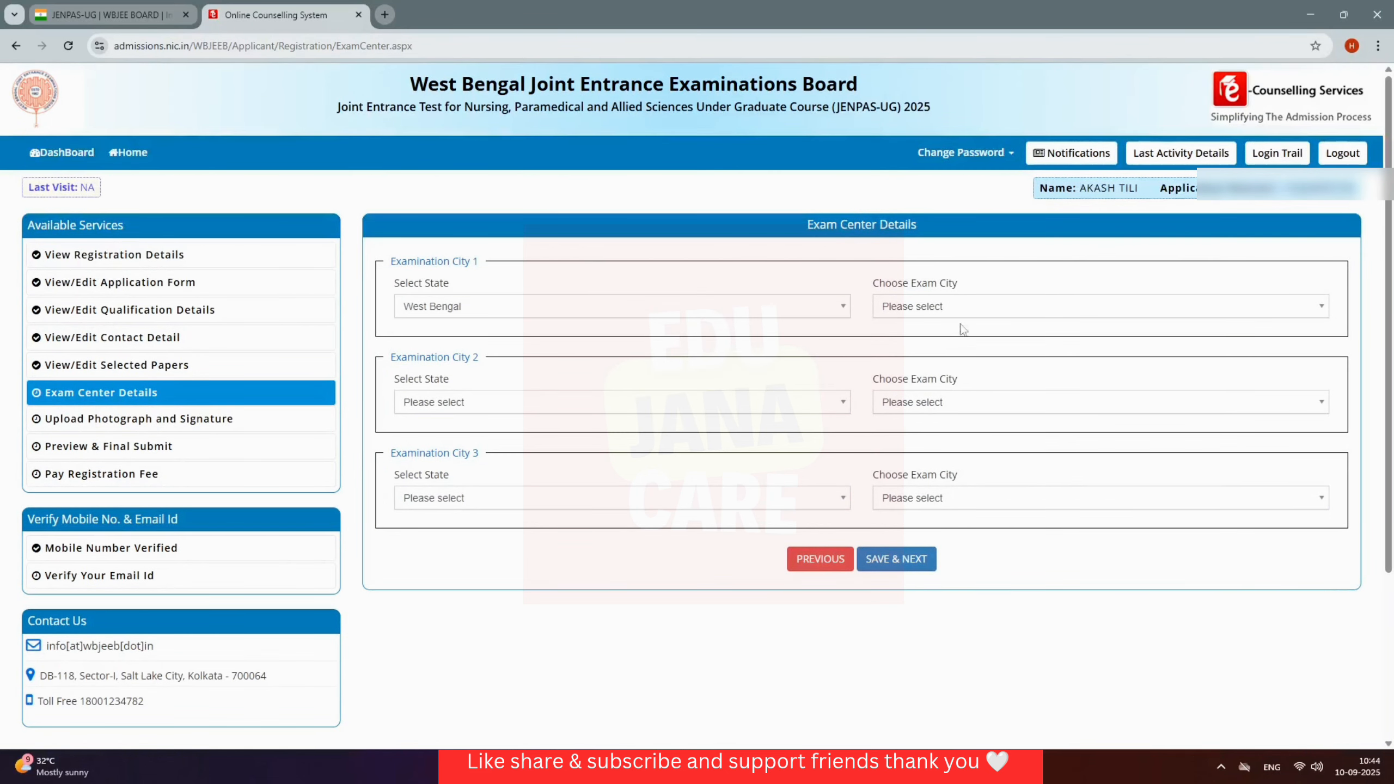
left_click(1009, 312)
scroll(988, 417, "down", 4)
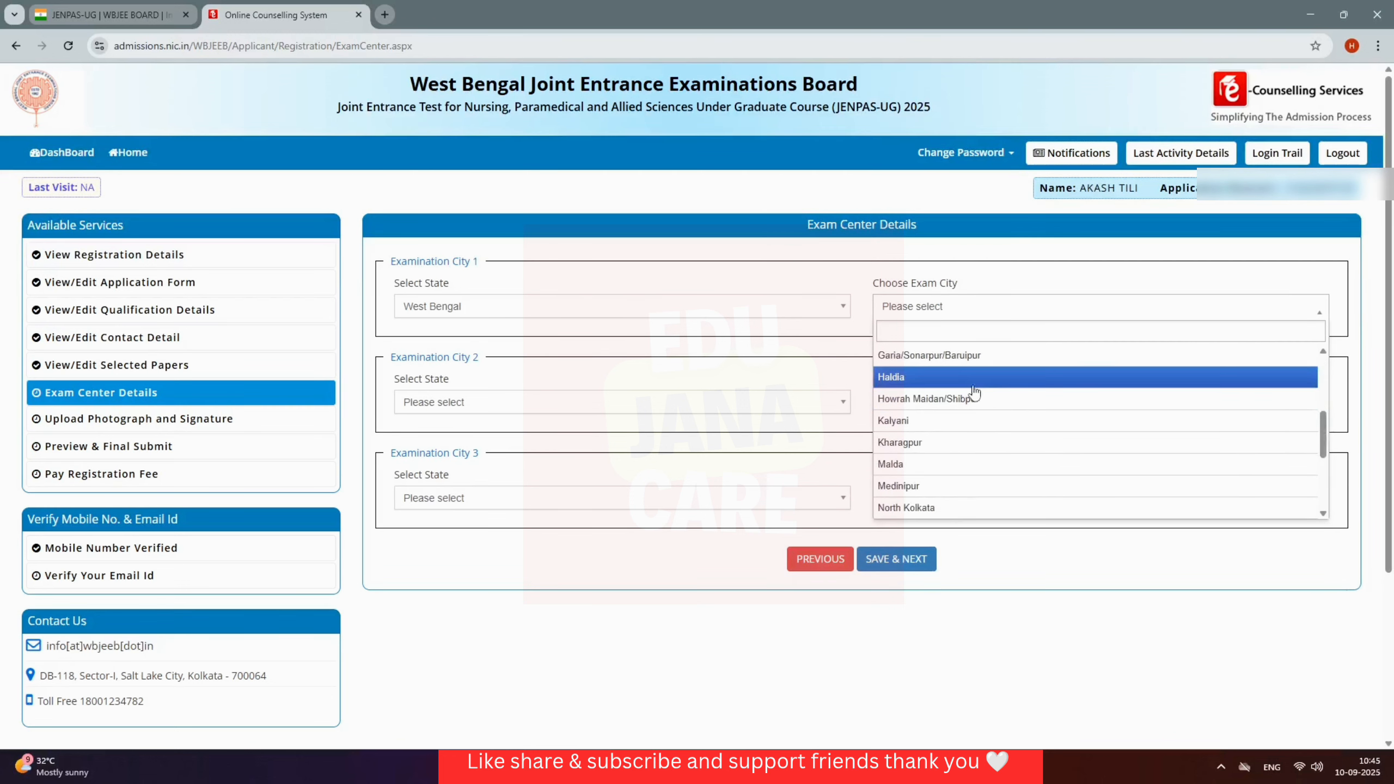
left_click(970, 378)
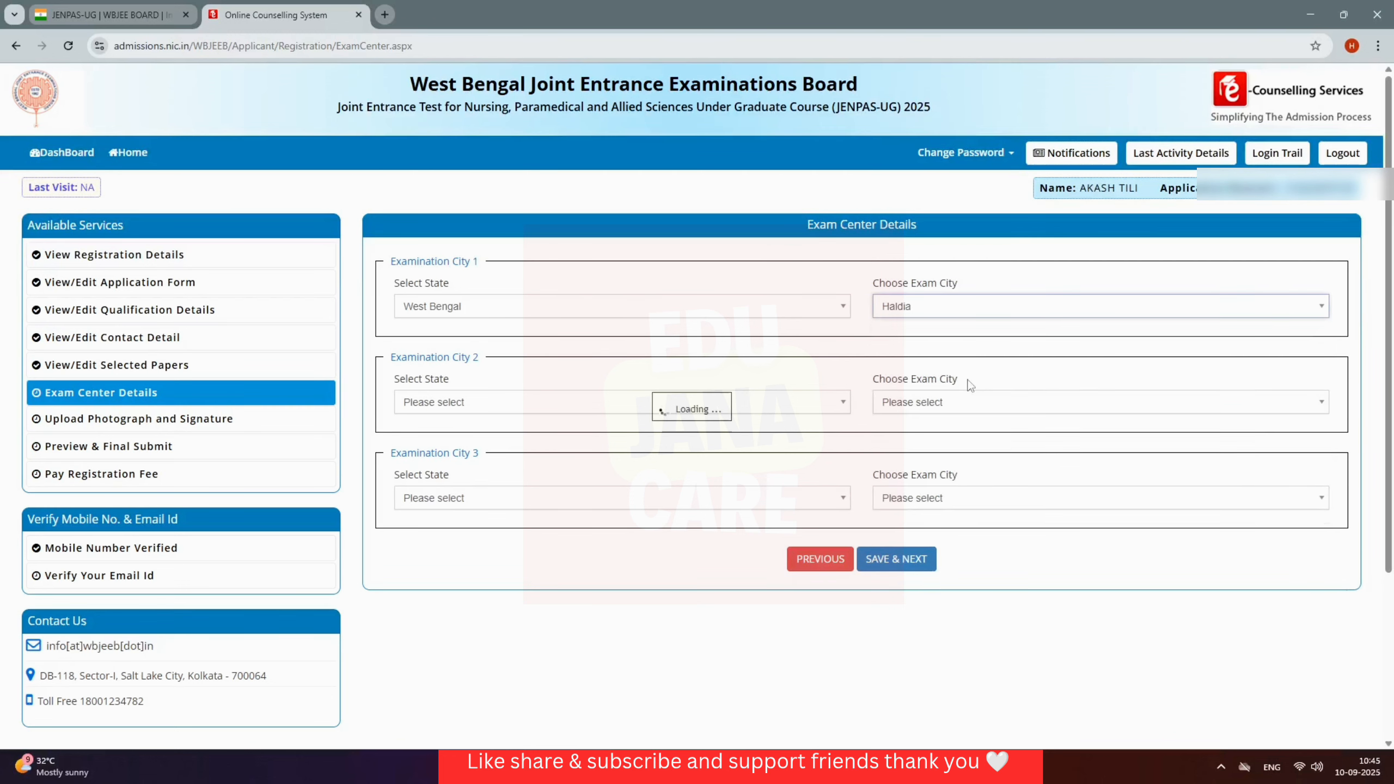
left_click(771, 407)
left_click(648, 473)
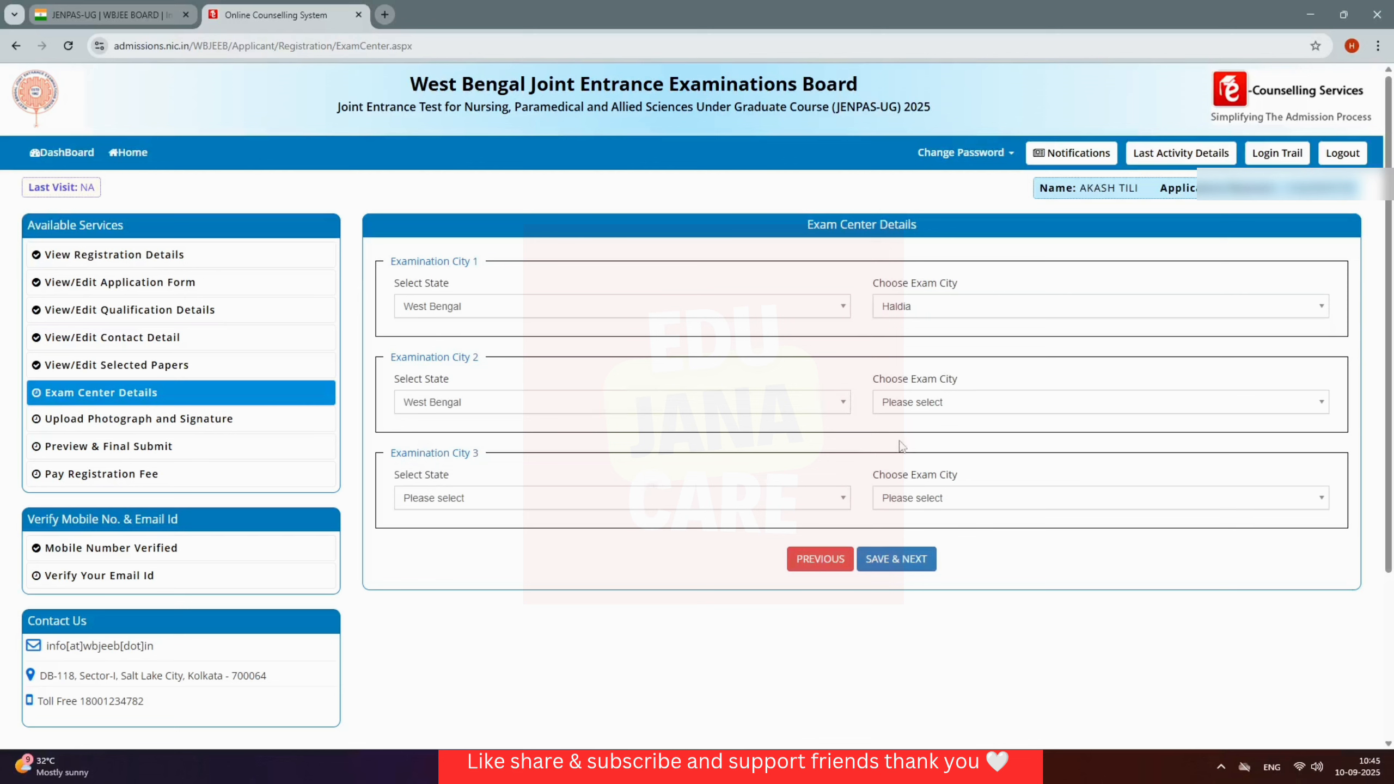
left_click(970, 407)
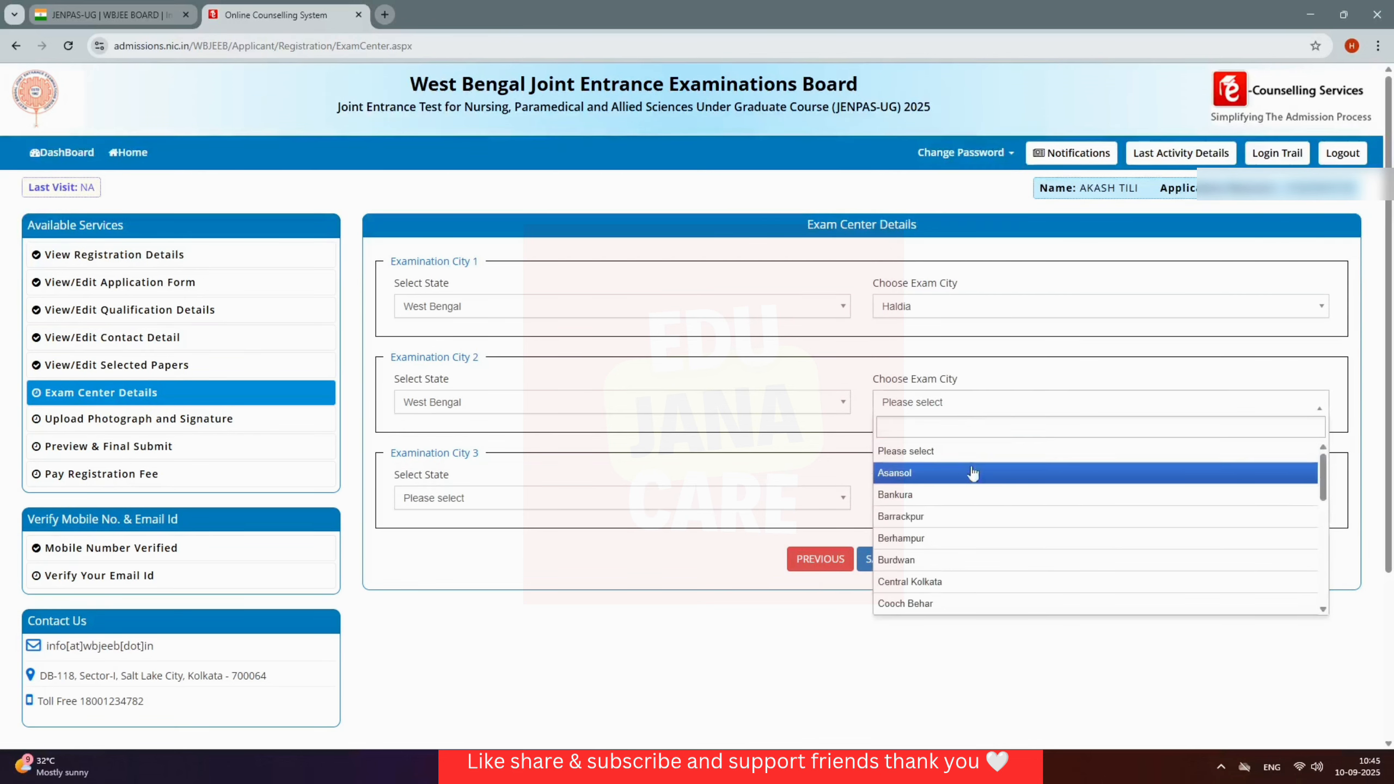
scroll(981, 495, "down", 5)
scroll(982, 496, "down", 1)
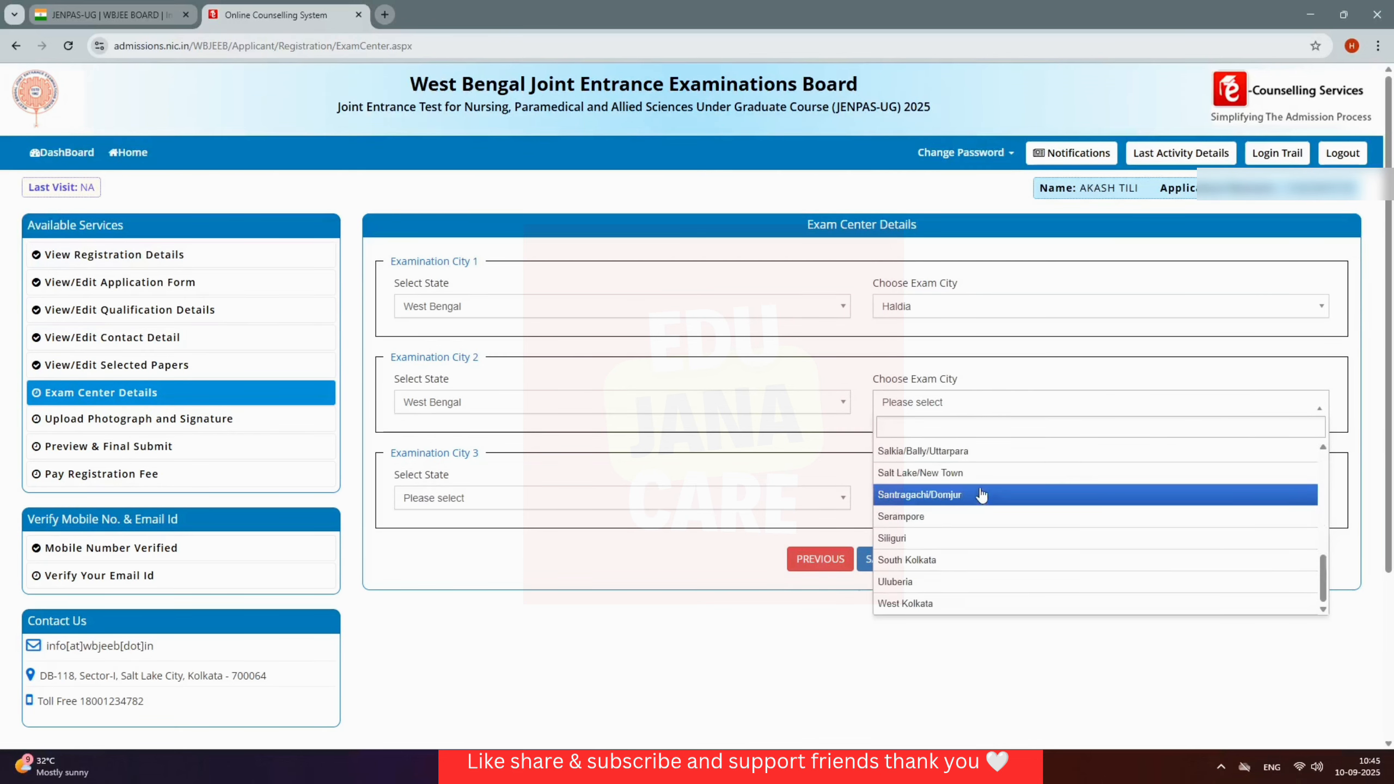
left_click(984, 583)
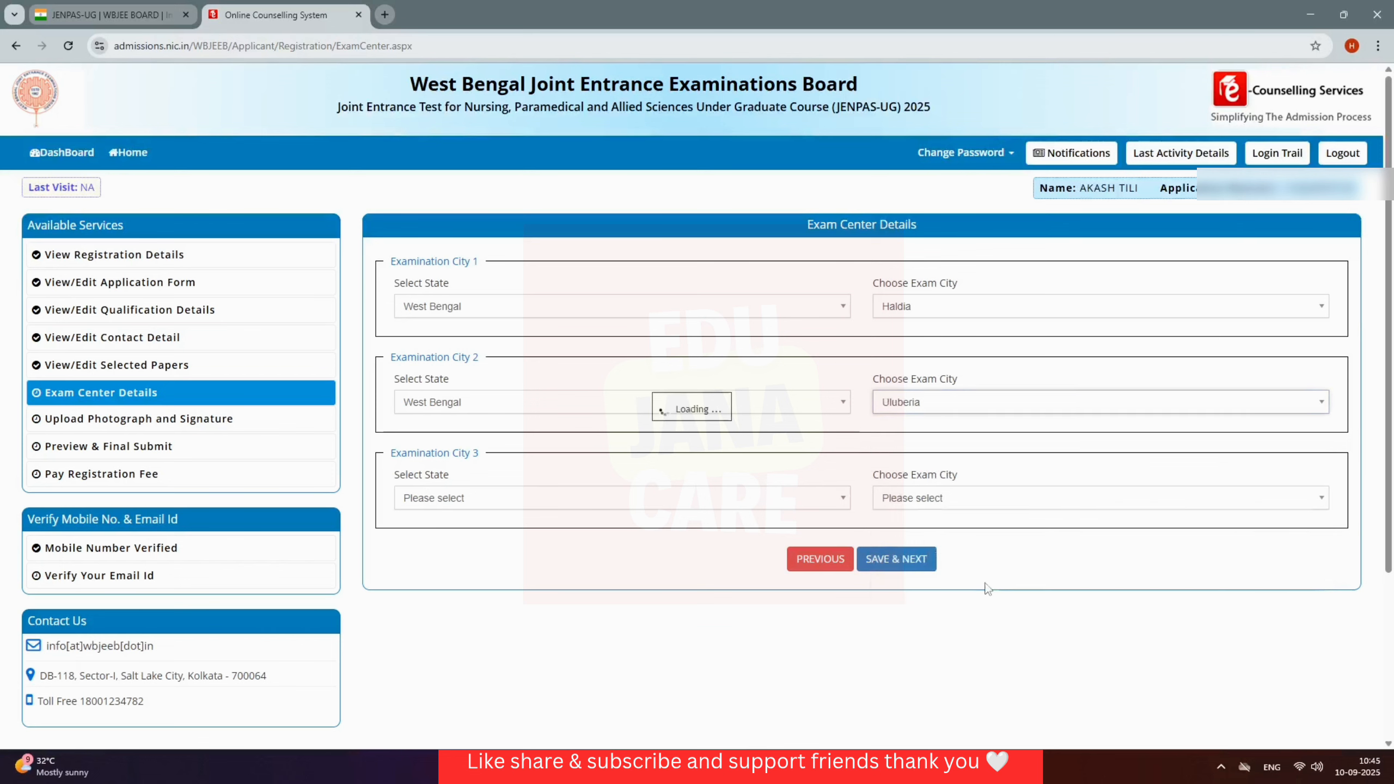
Step: Set Medinipur, West Bengal, as the third exam city and submit the centres
left_click(778, 498)
left_click(694, 574)
left_click(1024, 504)
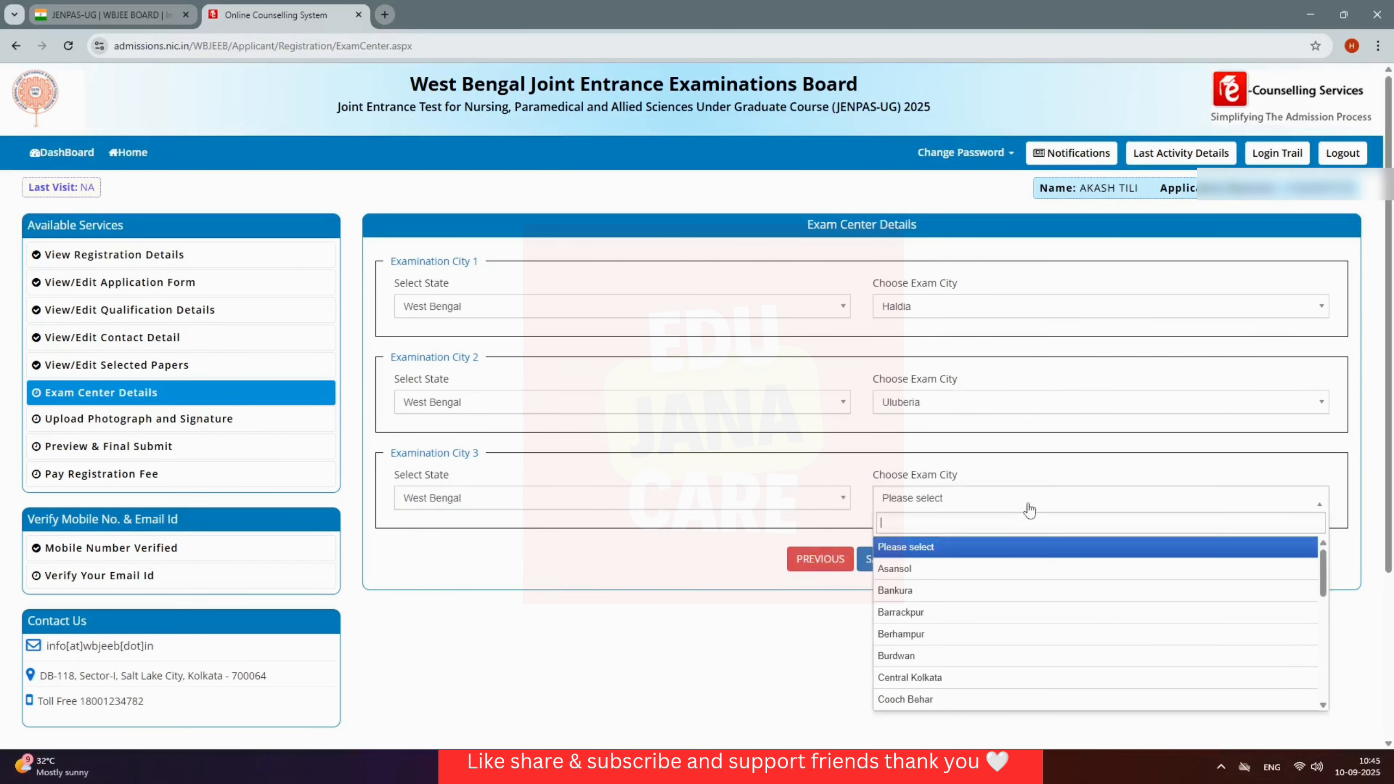
scroll(1066, 623, "down", 5)
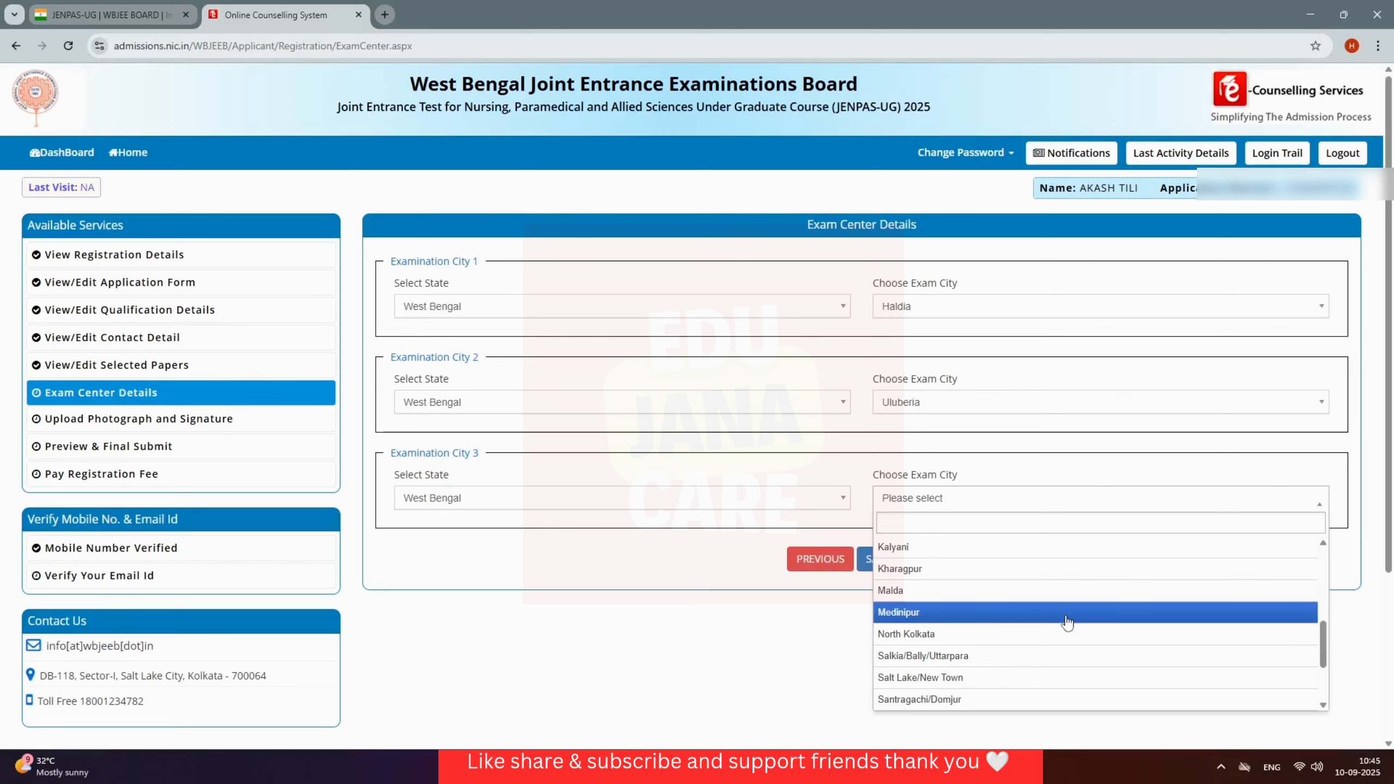
left_click(1001, 617)
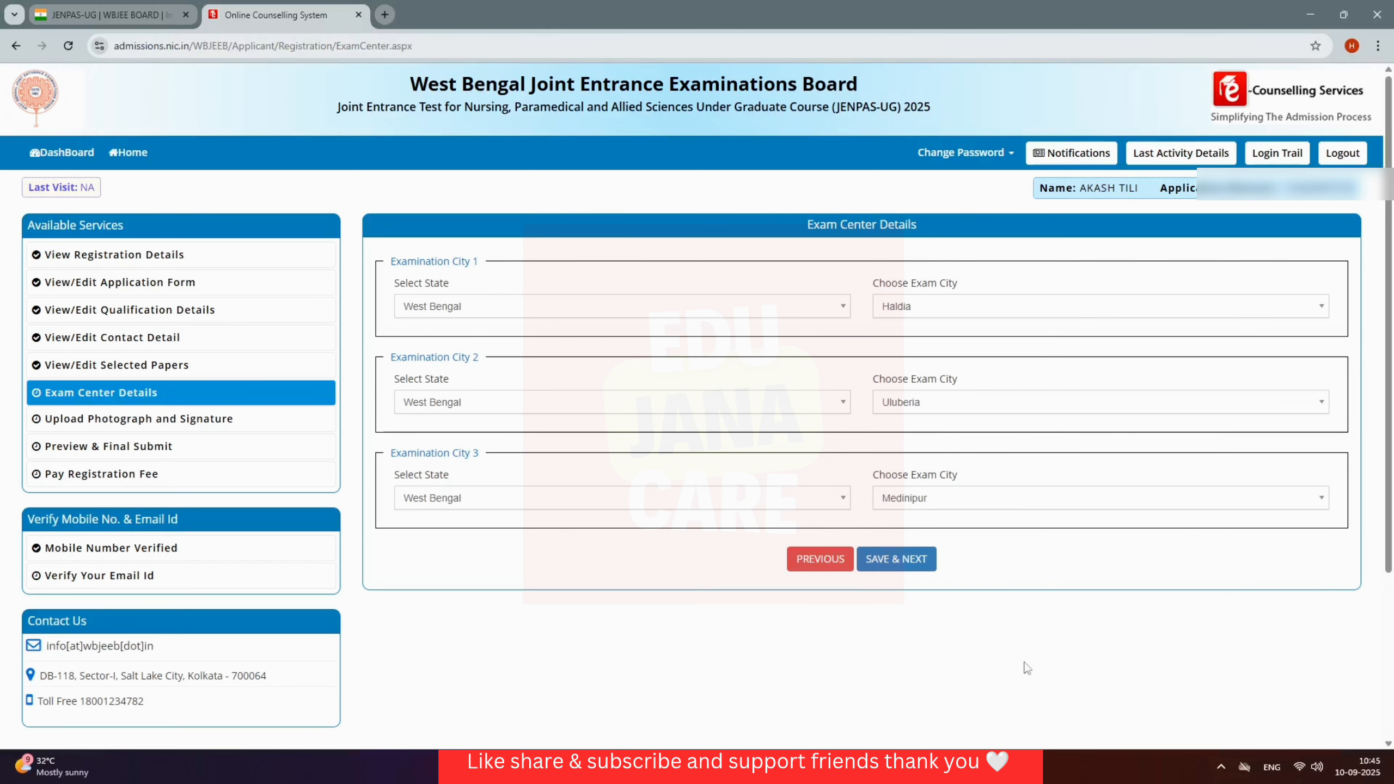
left_click(914, 563)
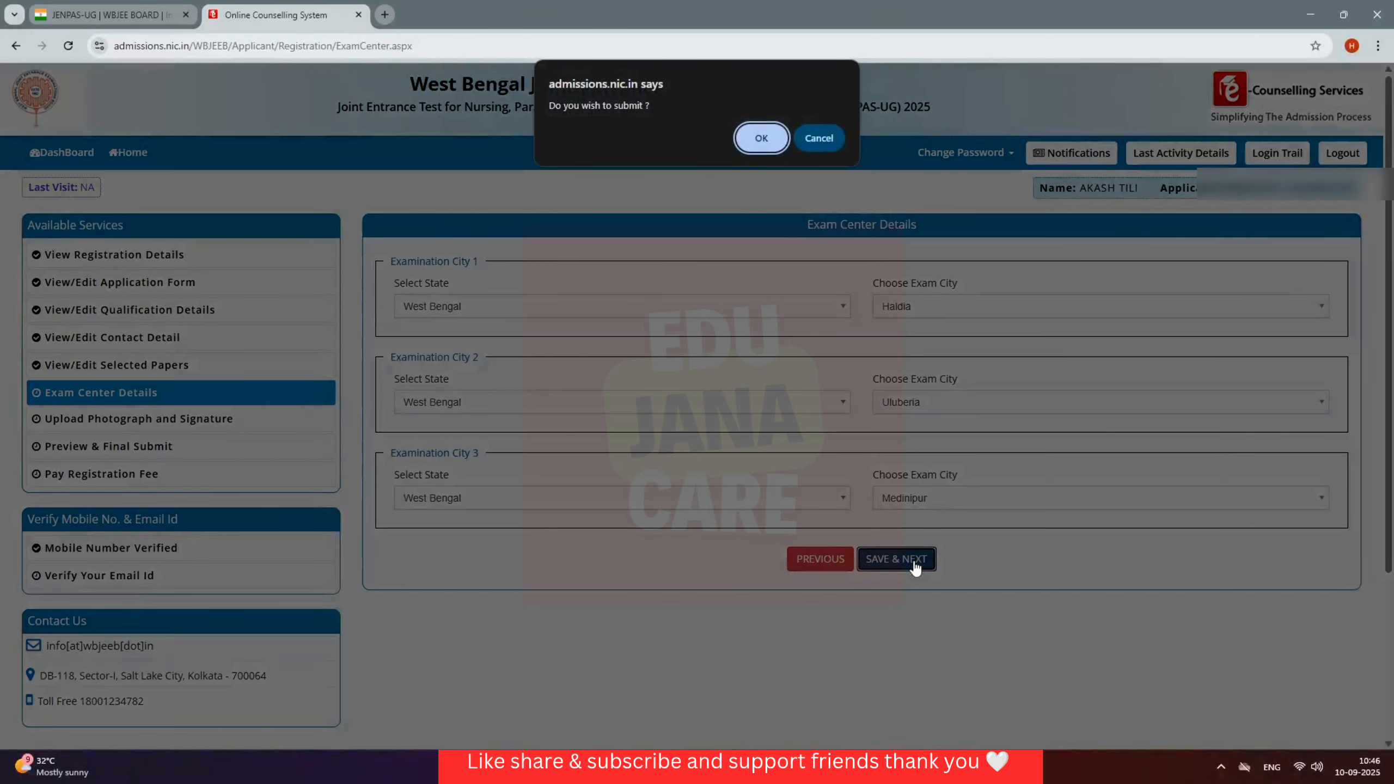
left_click(752, 142)
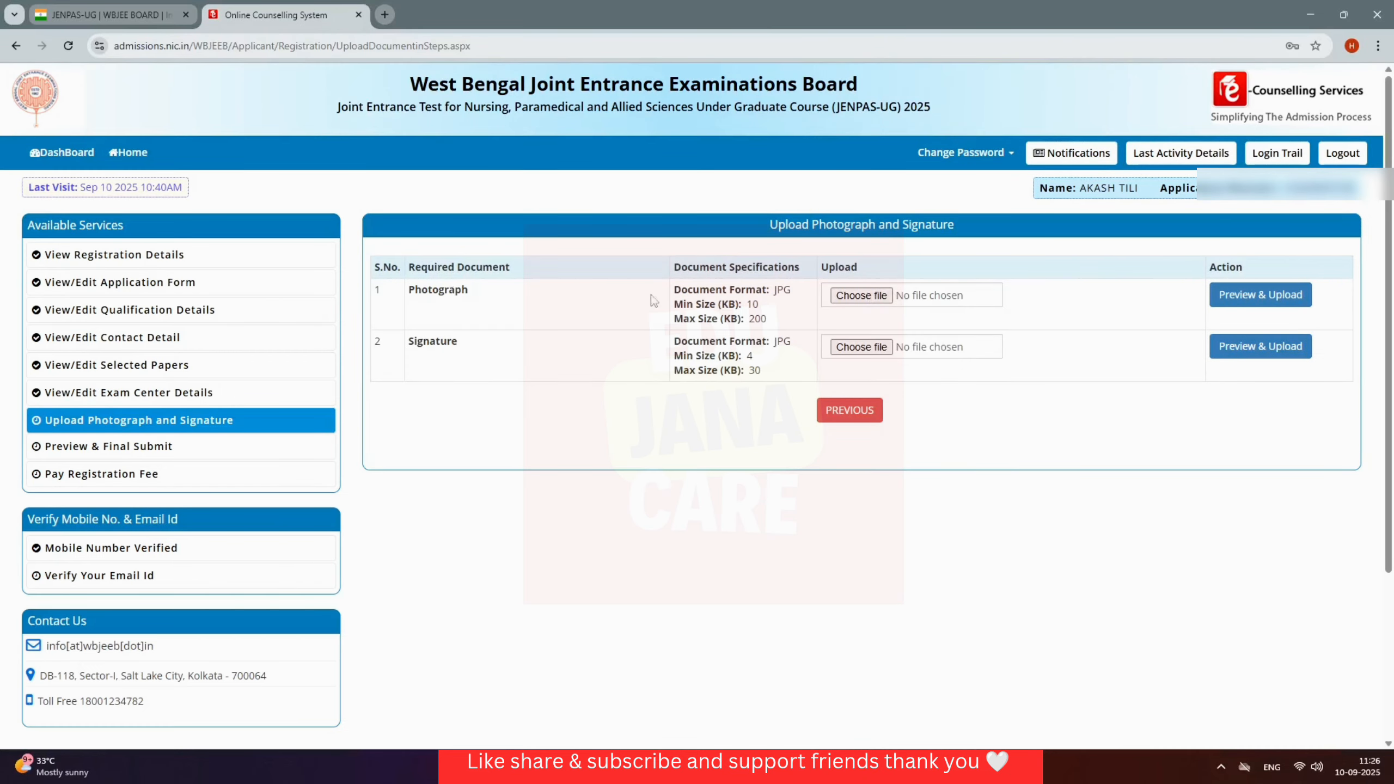
Step: Choose the photograph file from its folder, preview it, and confirm the upload
left_click(861, 295)
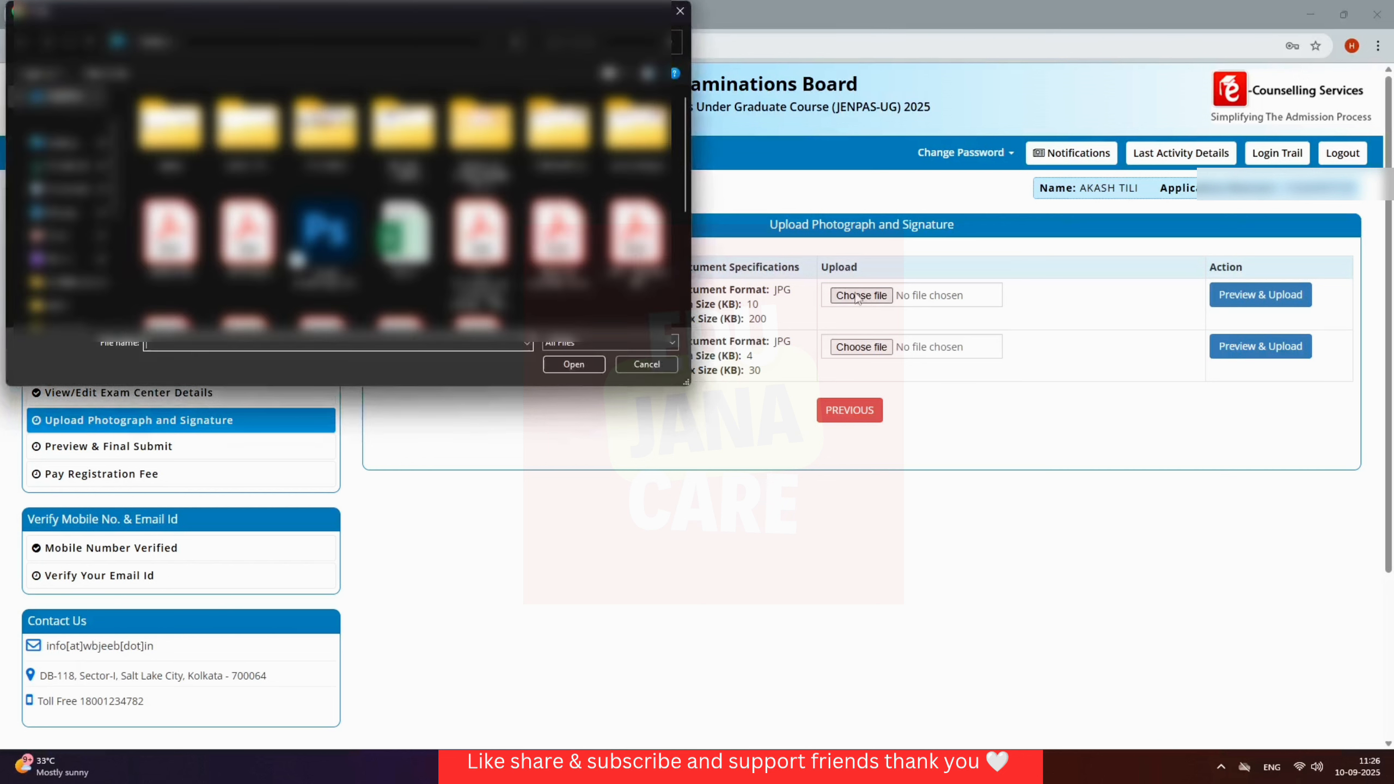
double_click(388, 235)
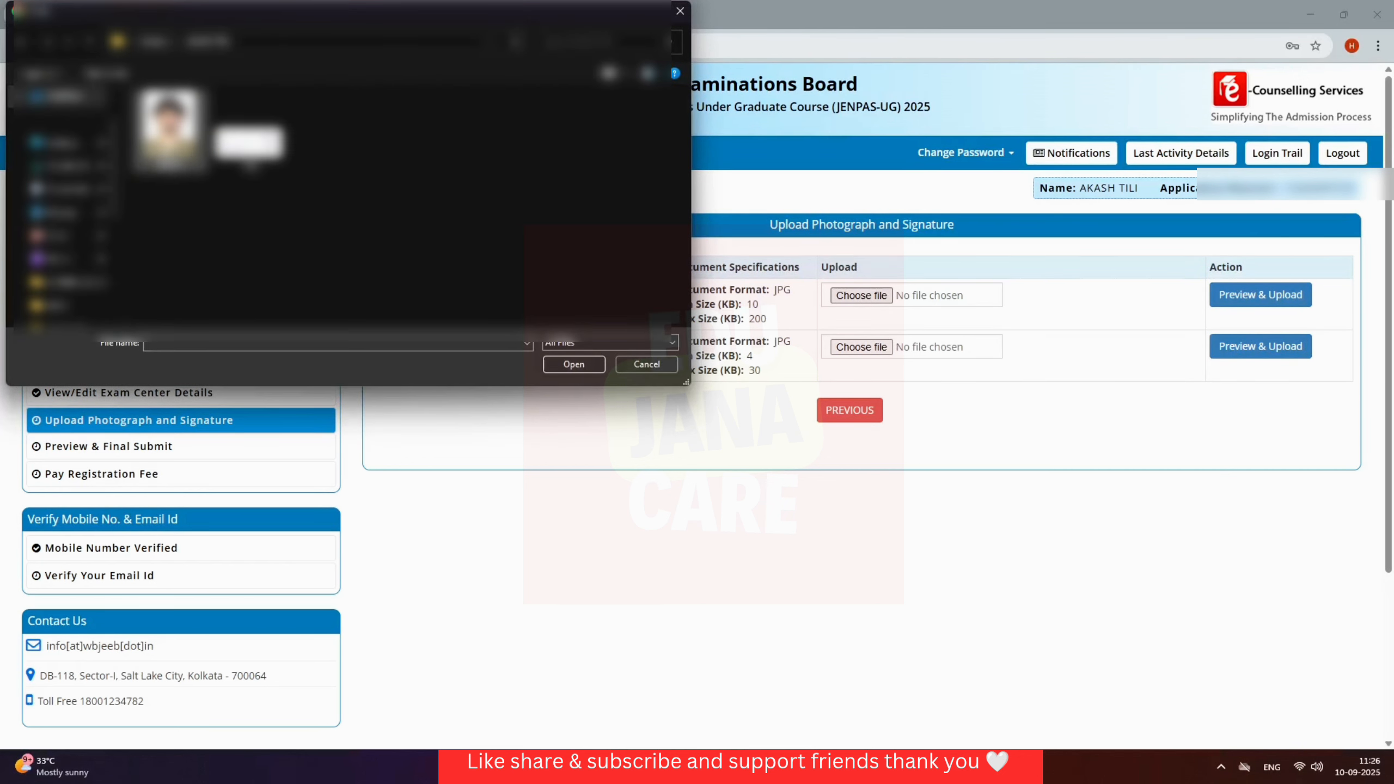
left_click(170, 128)
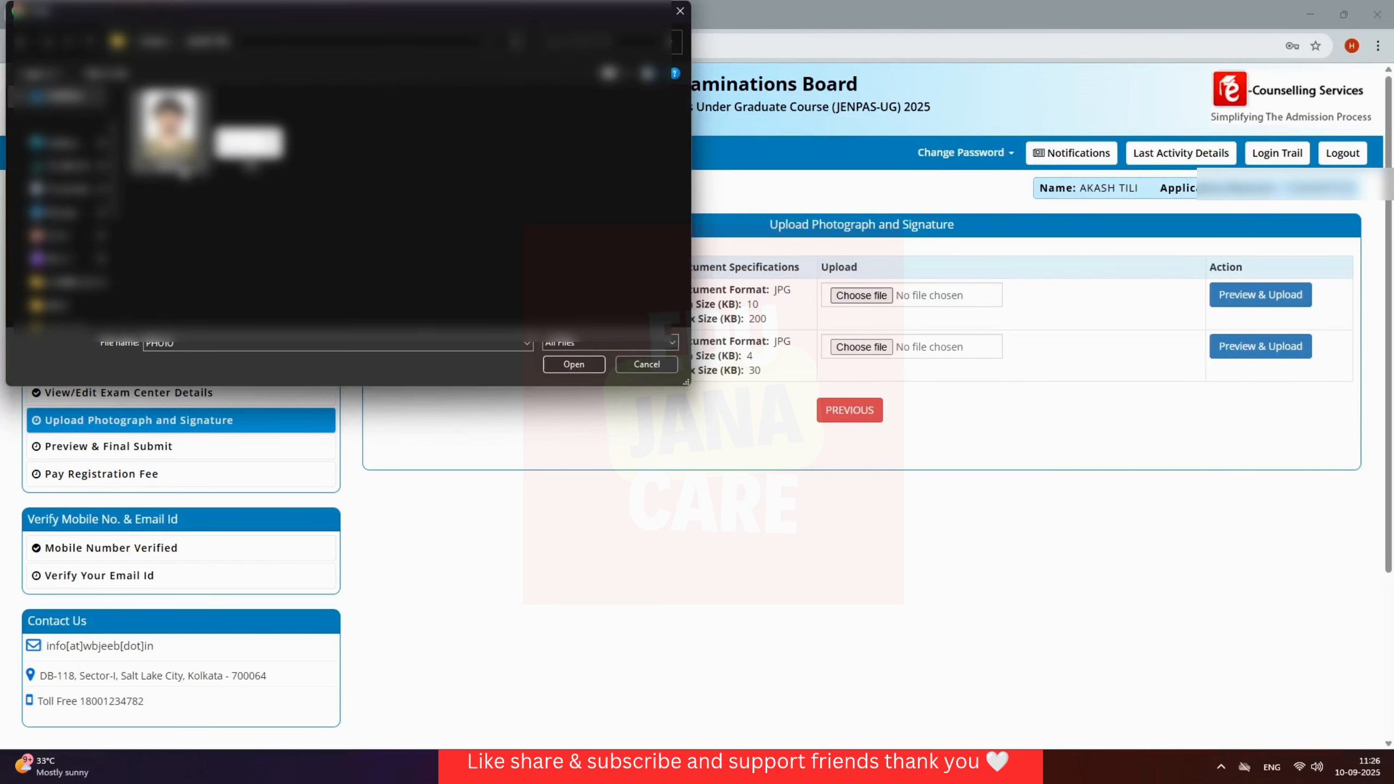
left_click(558, 366)
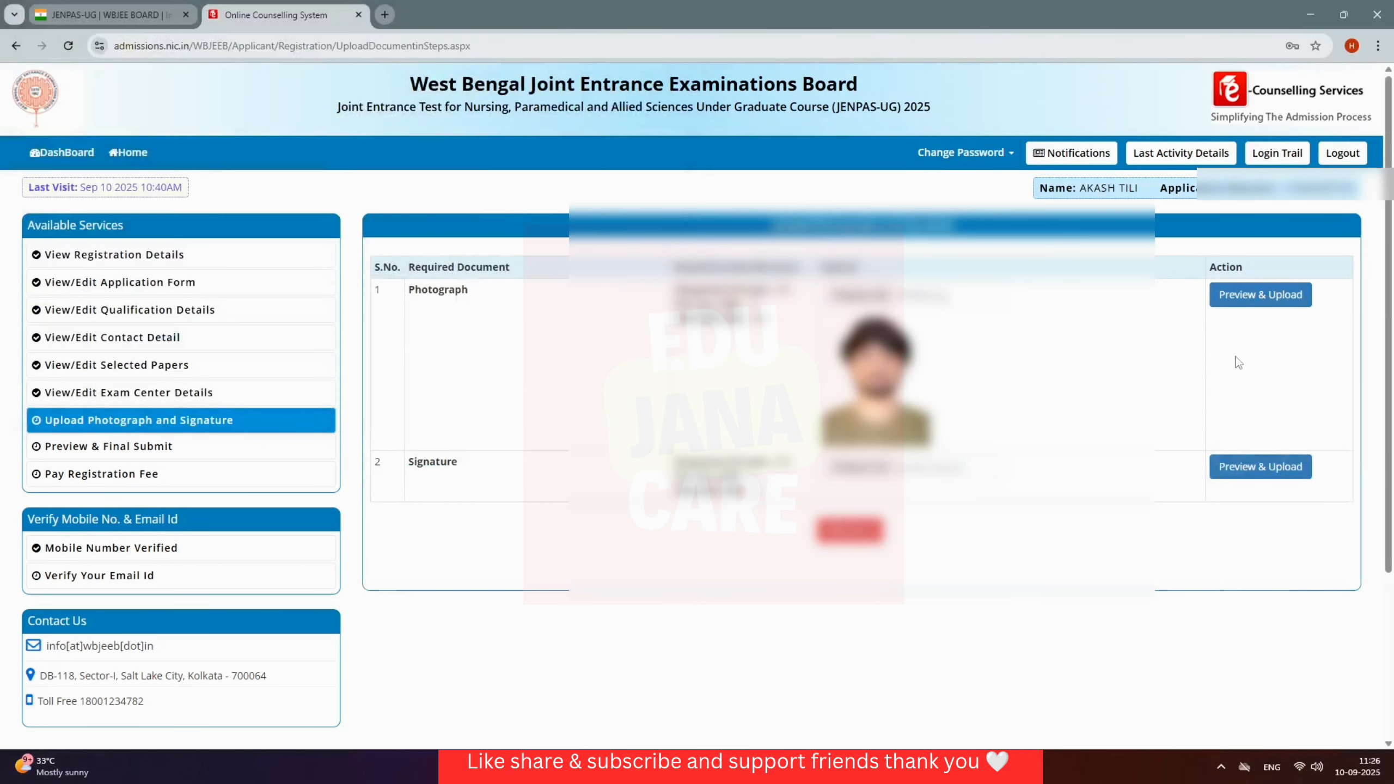
left_click(1261, 304)
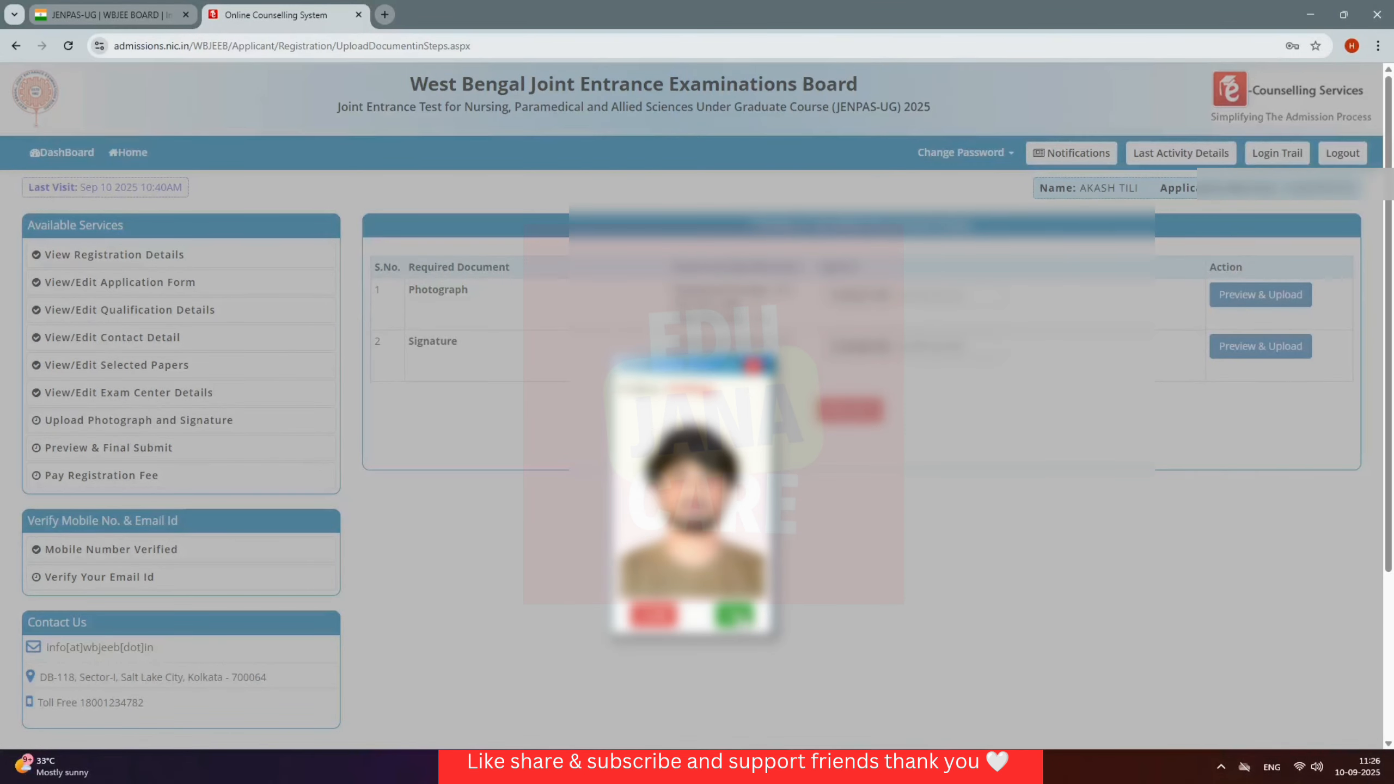
left_click(736, 615)
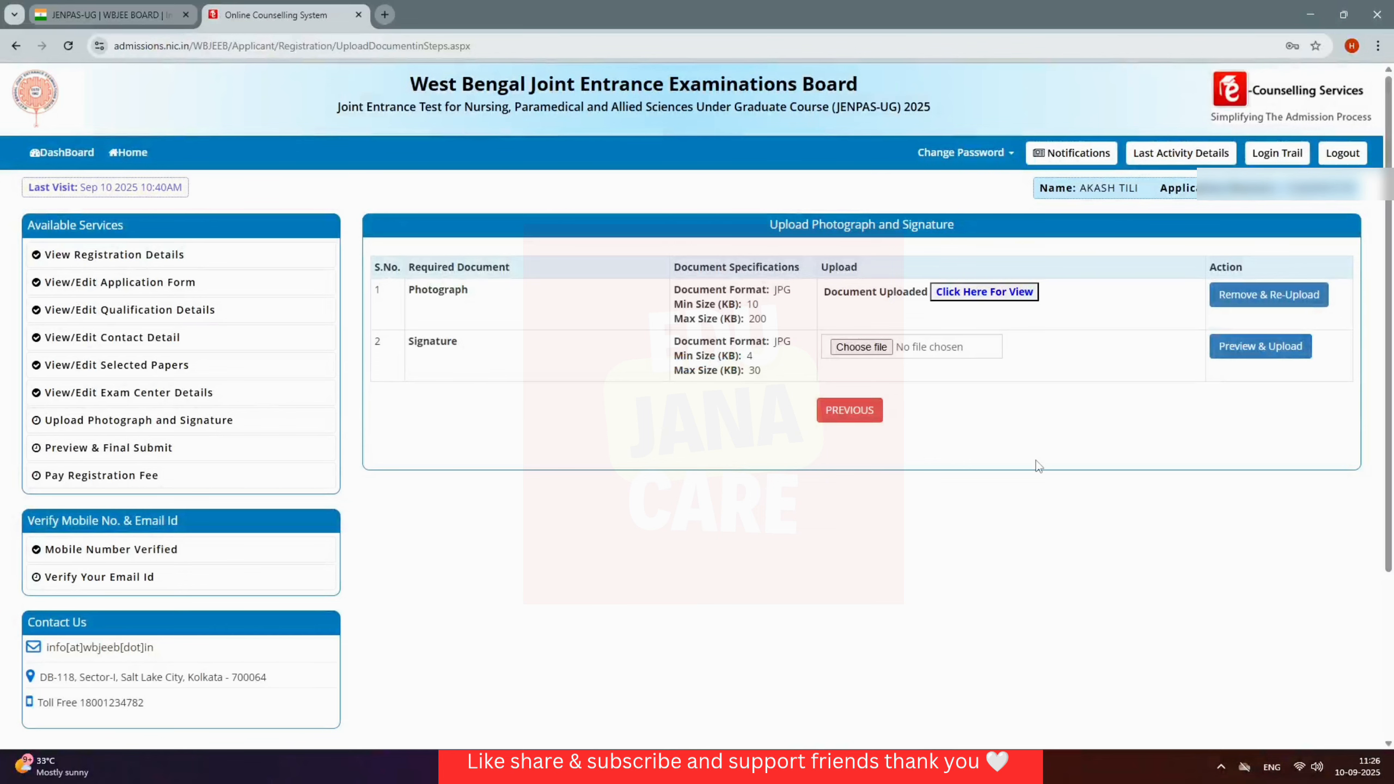
Step: Upload the signature image file ('sing') and confirm it in the Document preview dialog
left_click(878, 354)
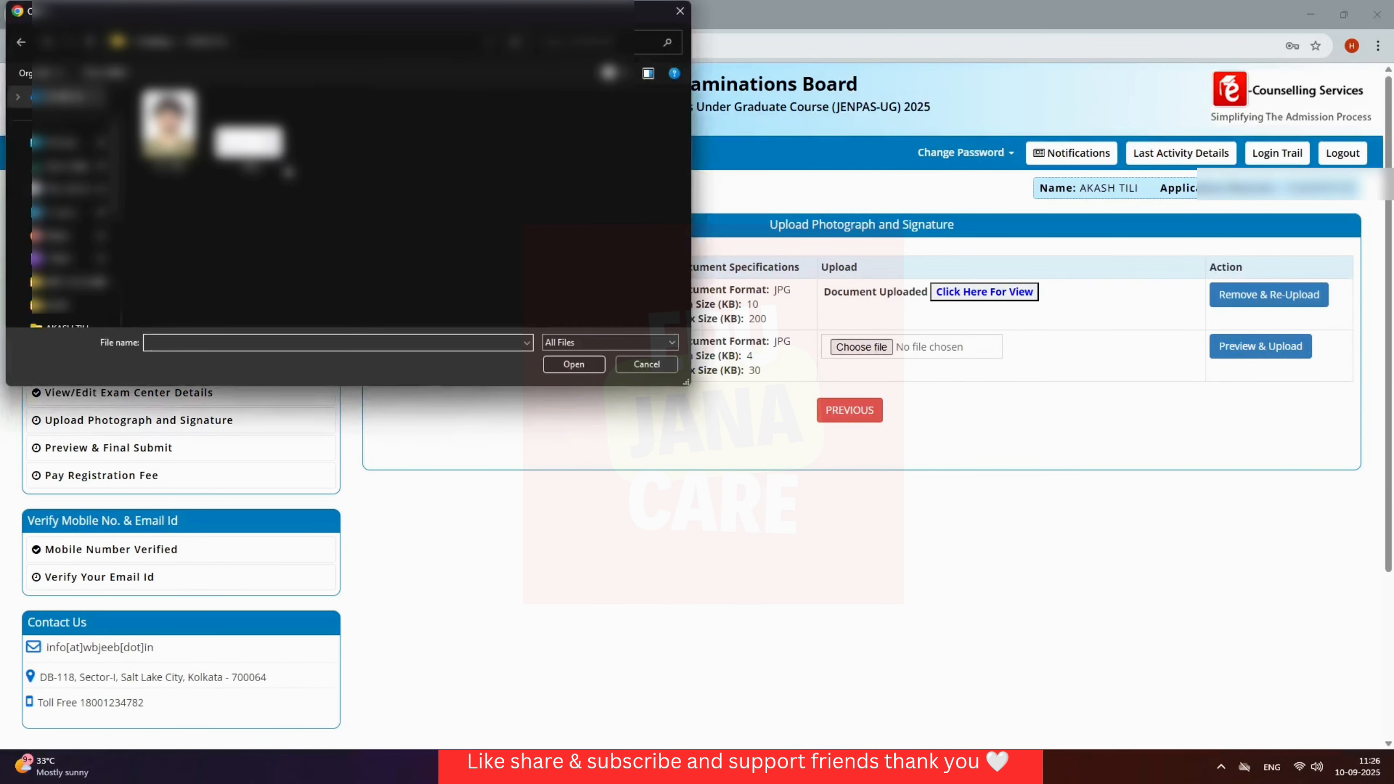
type("sing")
left_click(566, 365)
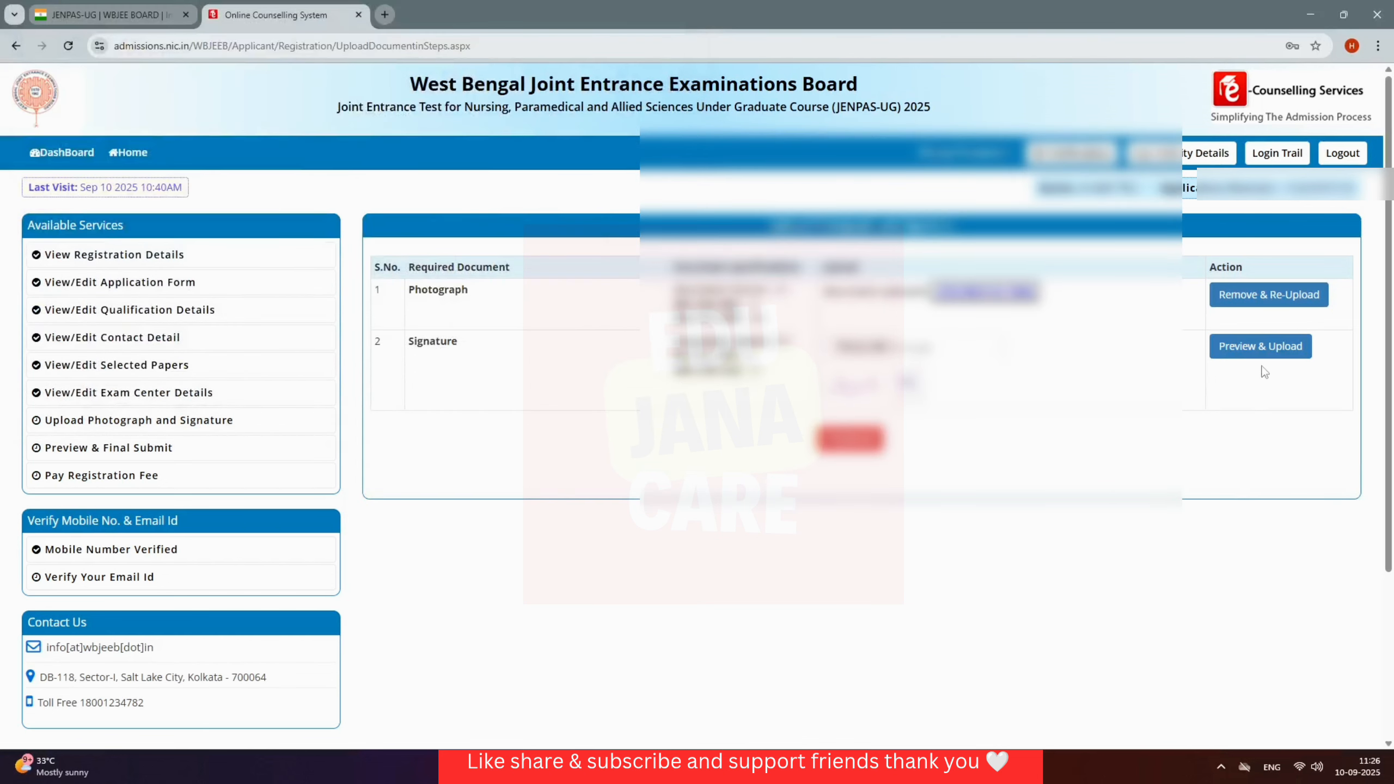
left_click(1263, 347)
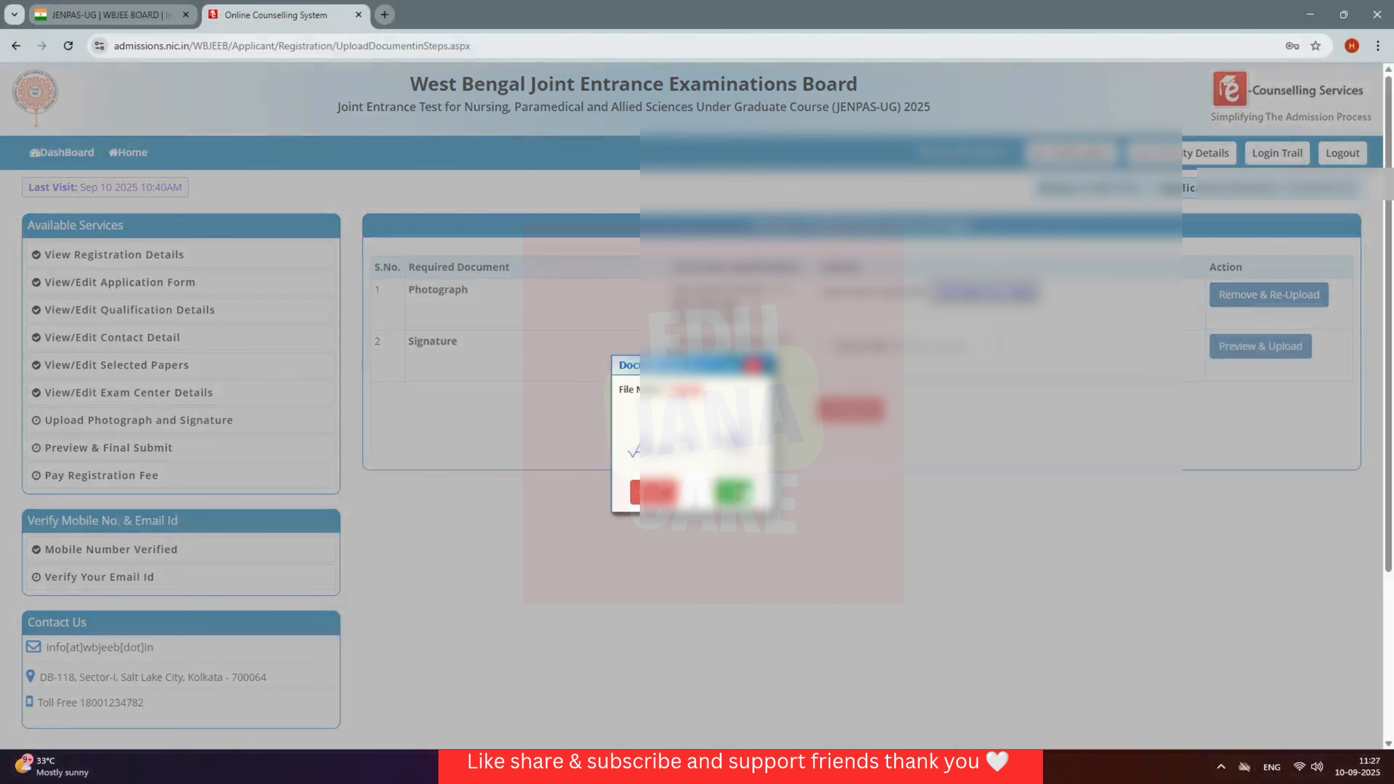
left_click(734, 492)
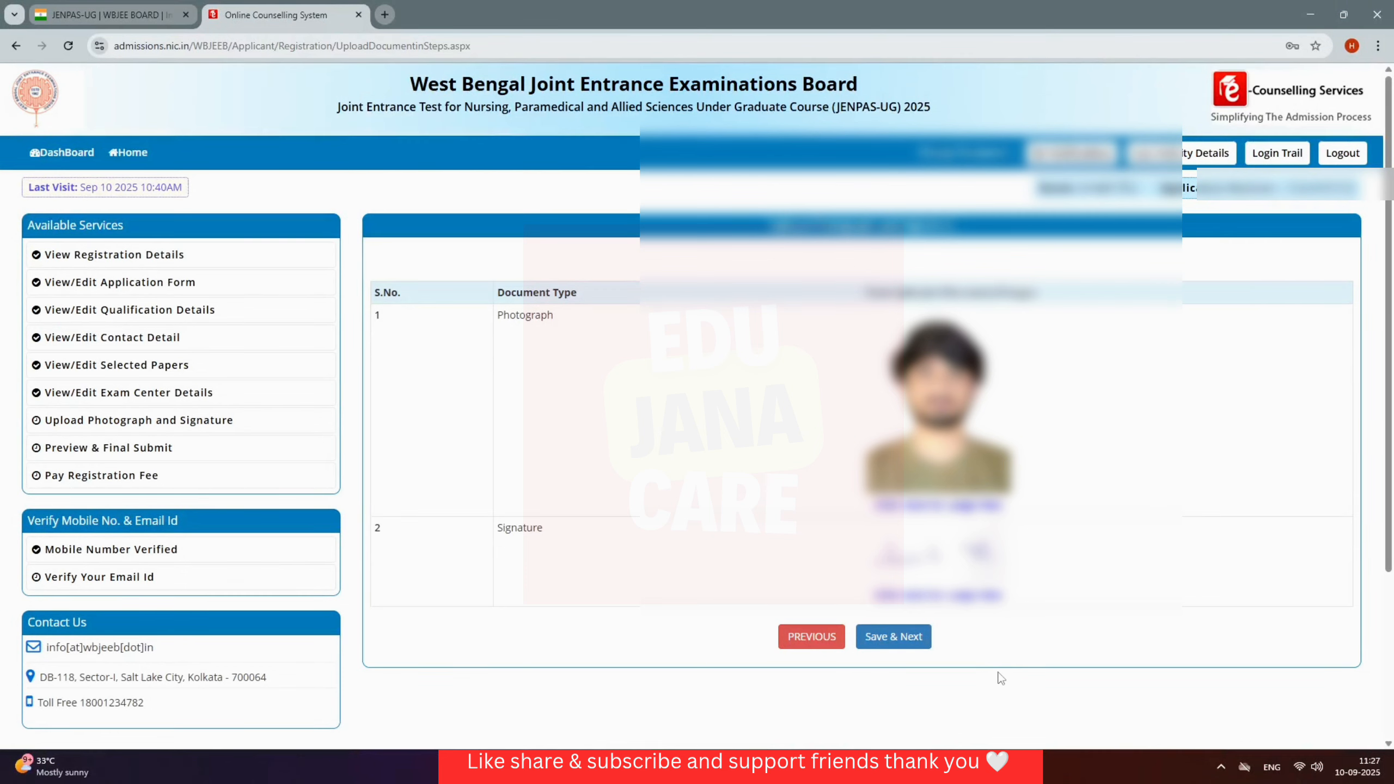
Step: Accept the declaration on the application preview and confirm the final submission with Yes
left_click(907, 651)
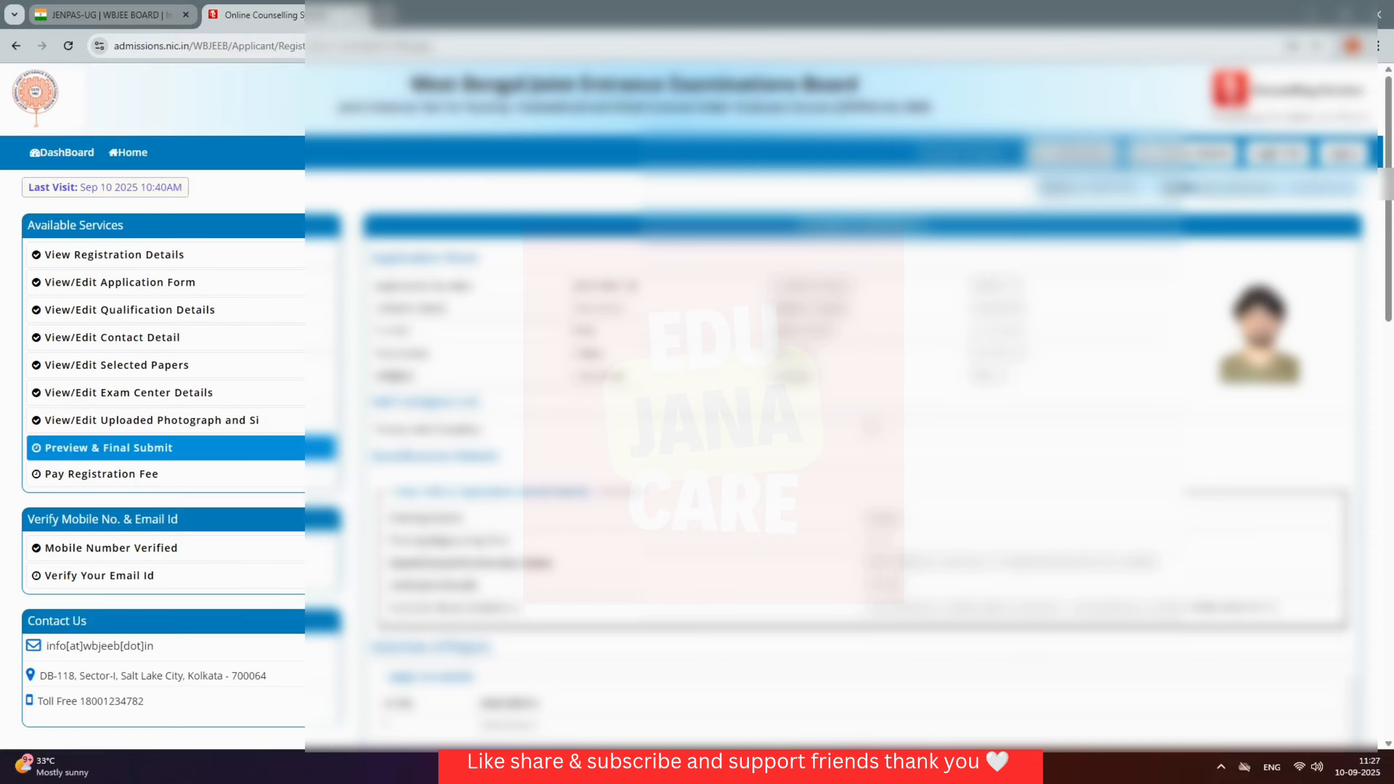
scroll(697, 400, "down", 15)
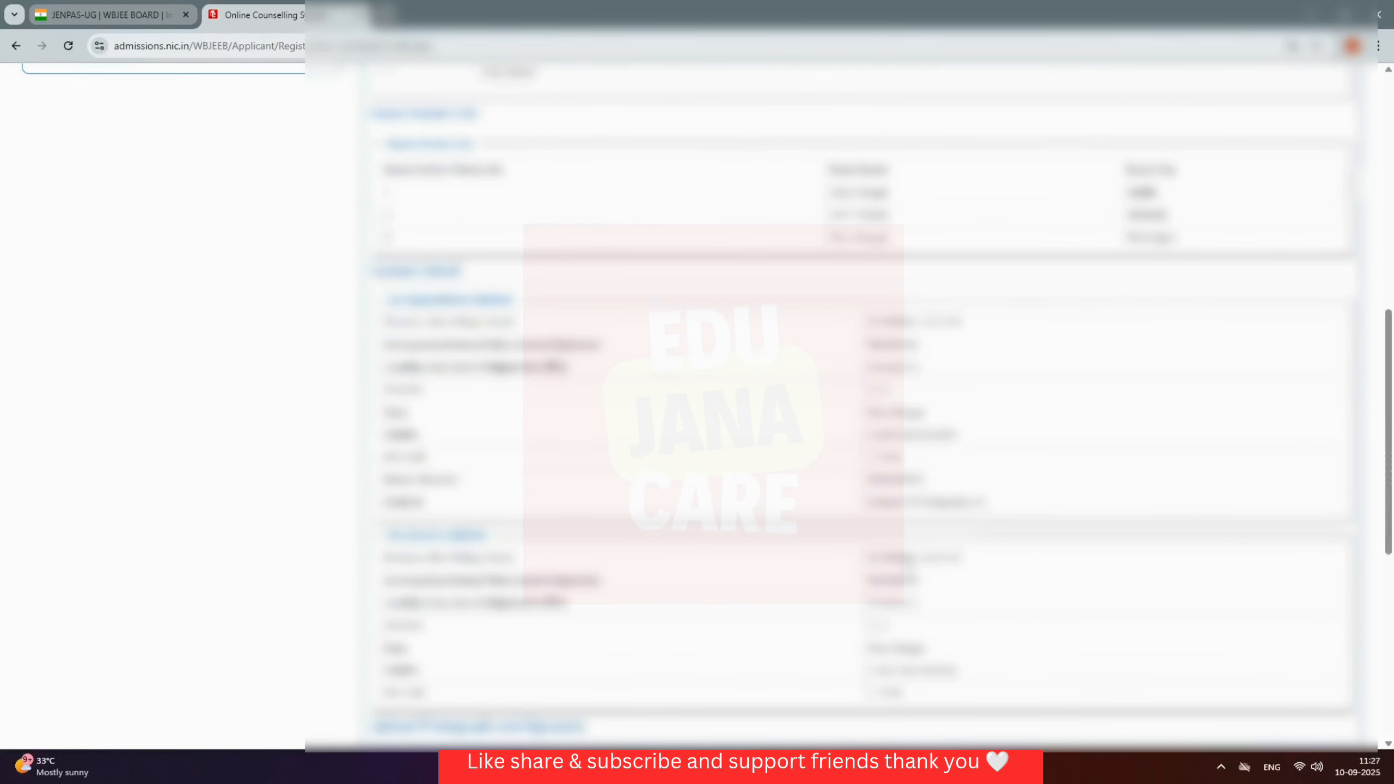
scroll(906, 562, "down", 5)
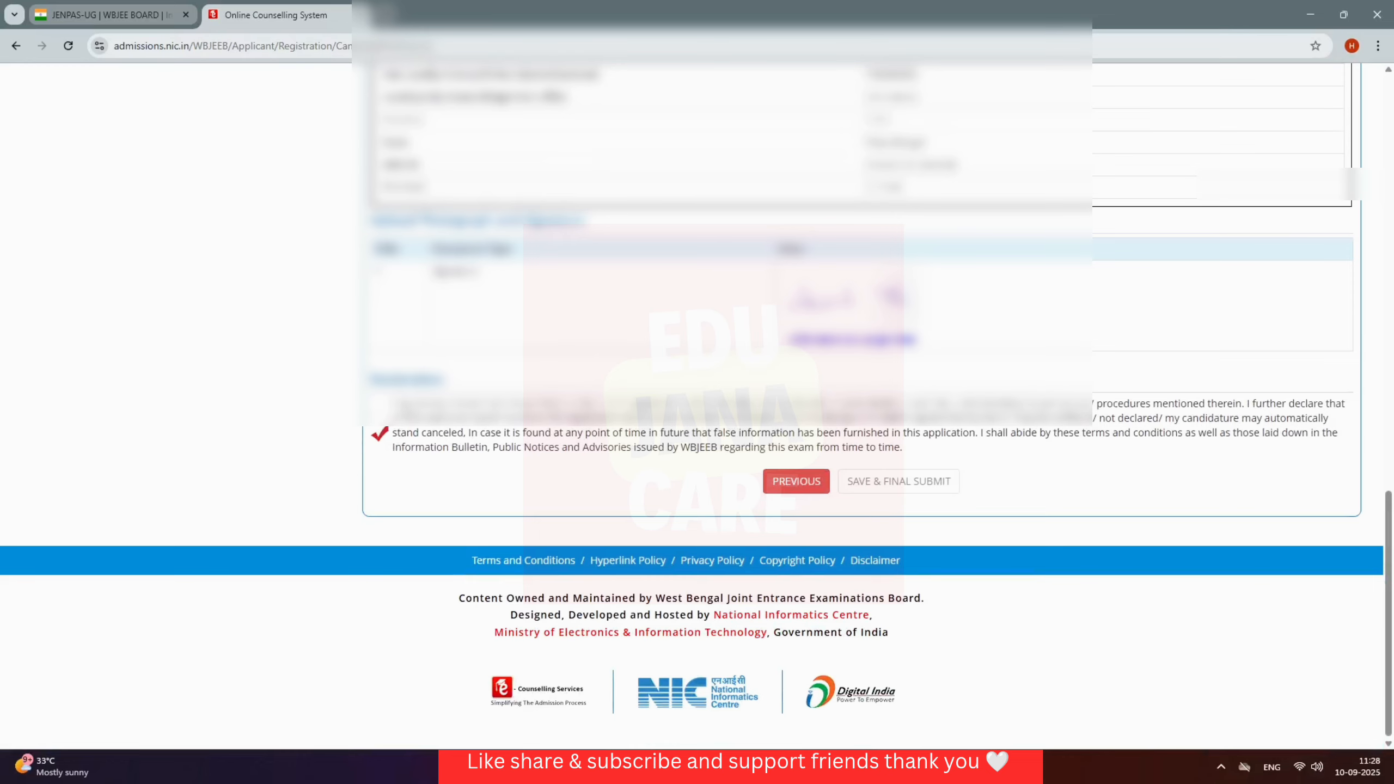
left_click(376, 415)
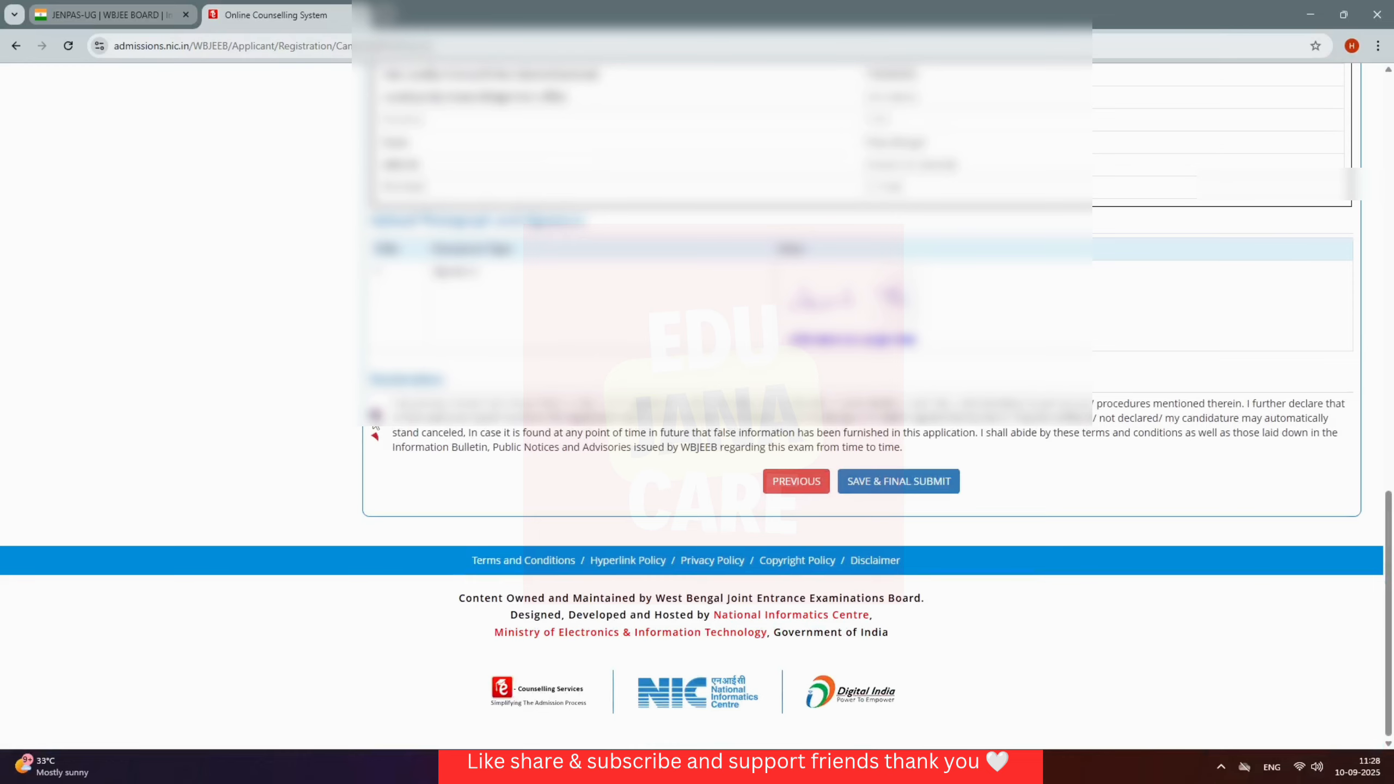
left_click(914, 482)
left_click(666, 465)
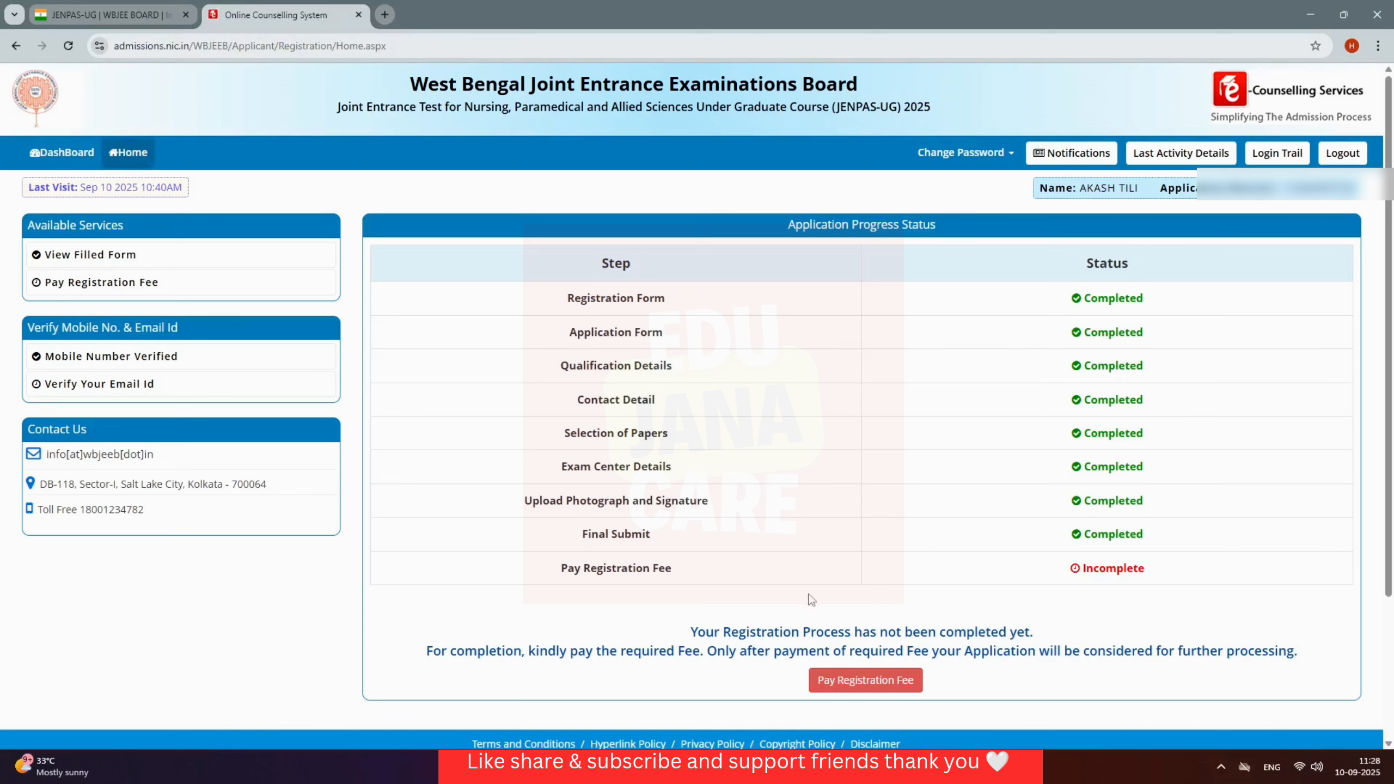
Step: Choose Online Payment as the mode for the Rs. 400 registration fee and proceed
left_click(865, 681)
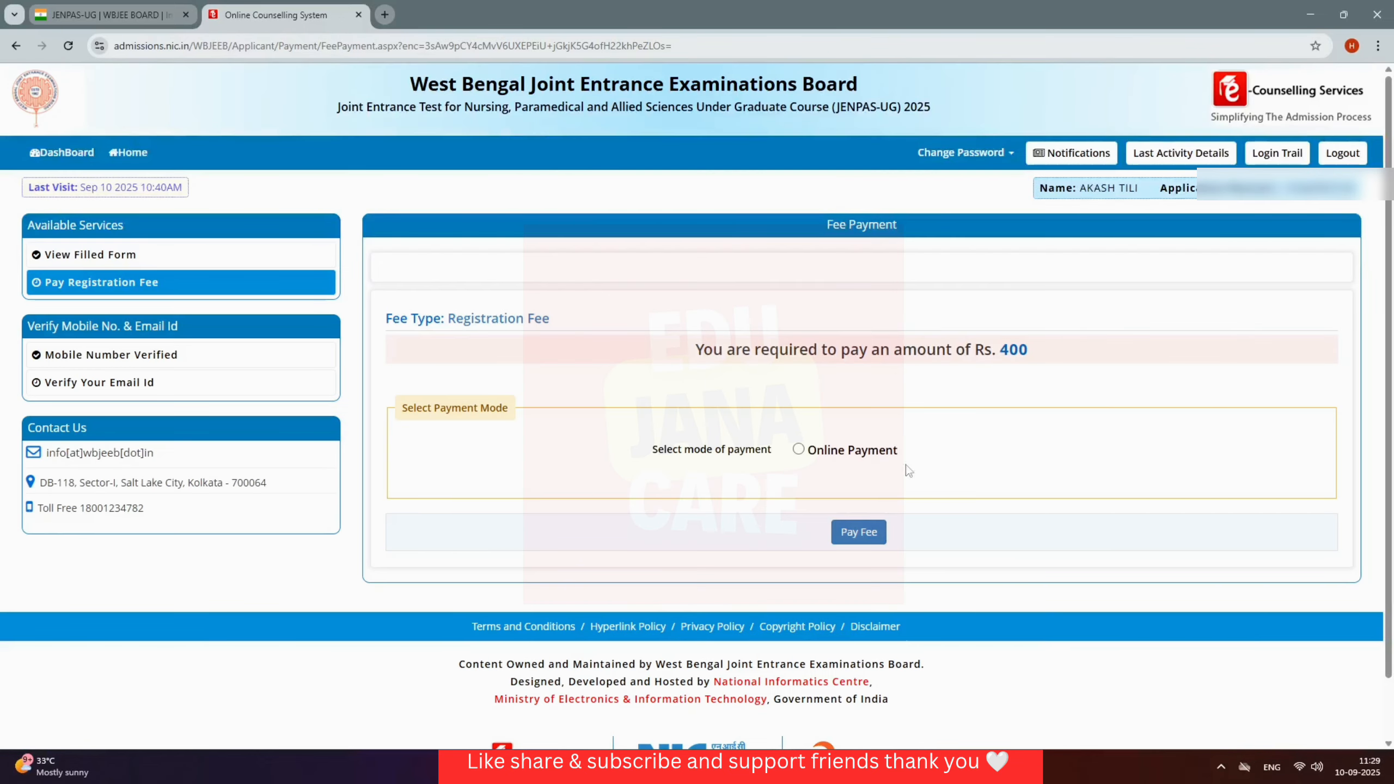
left_click(798, 449)
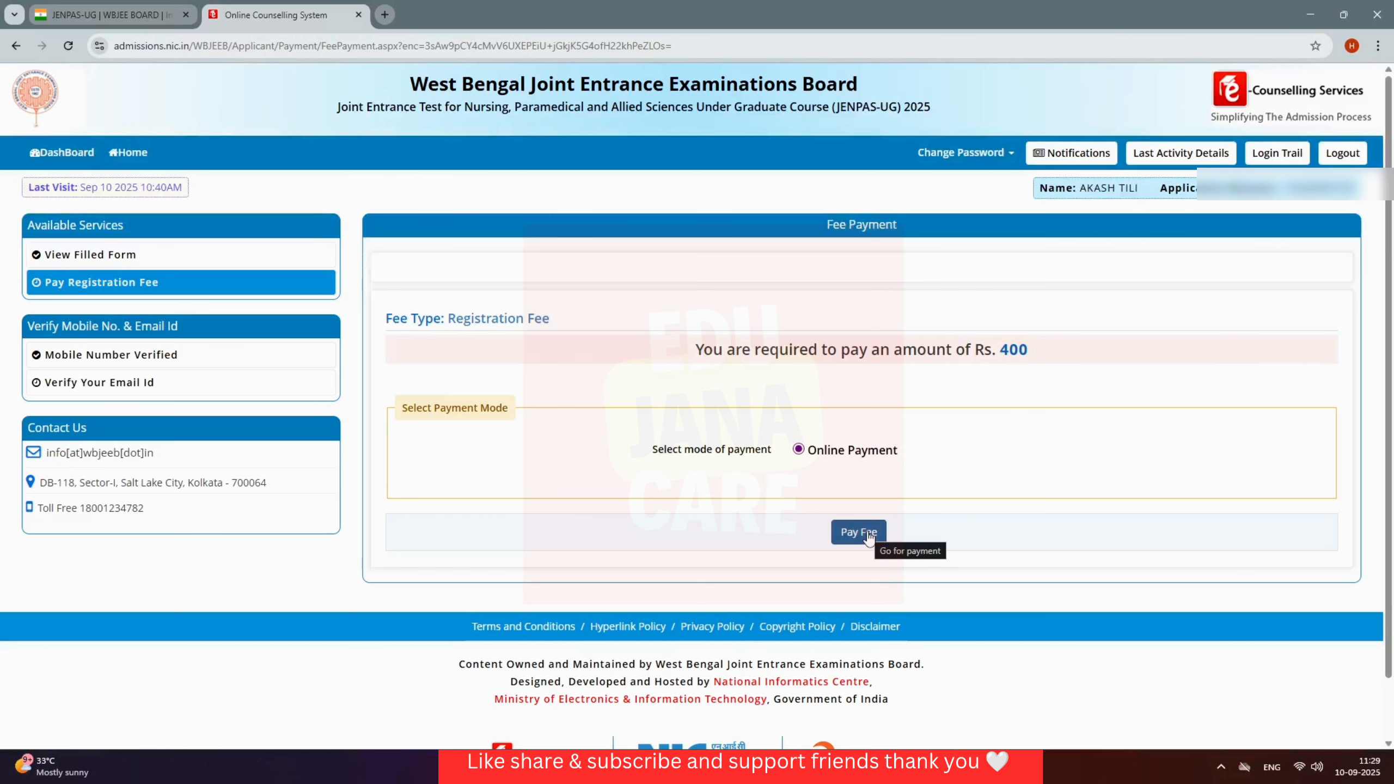
left_click(868, 535)
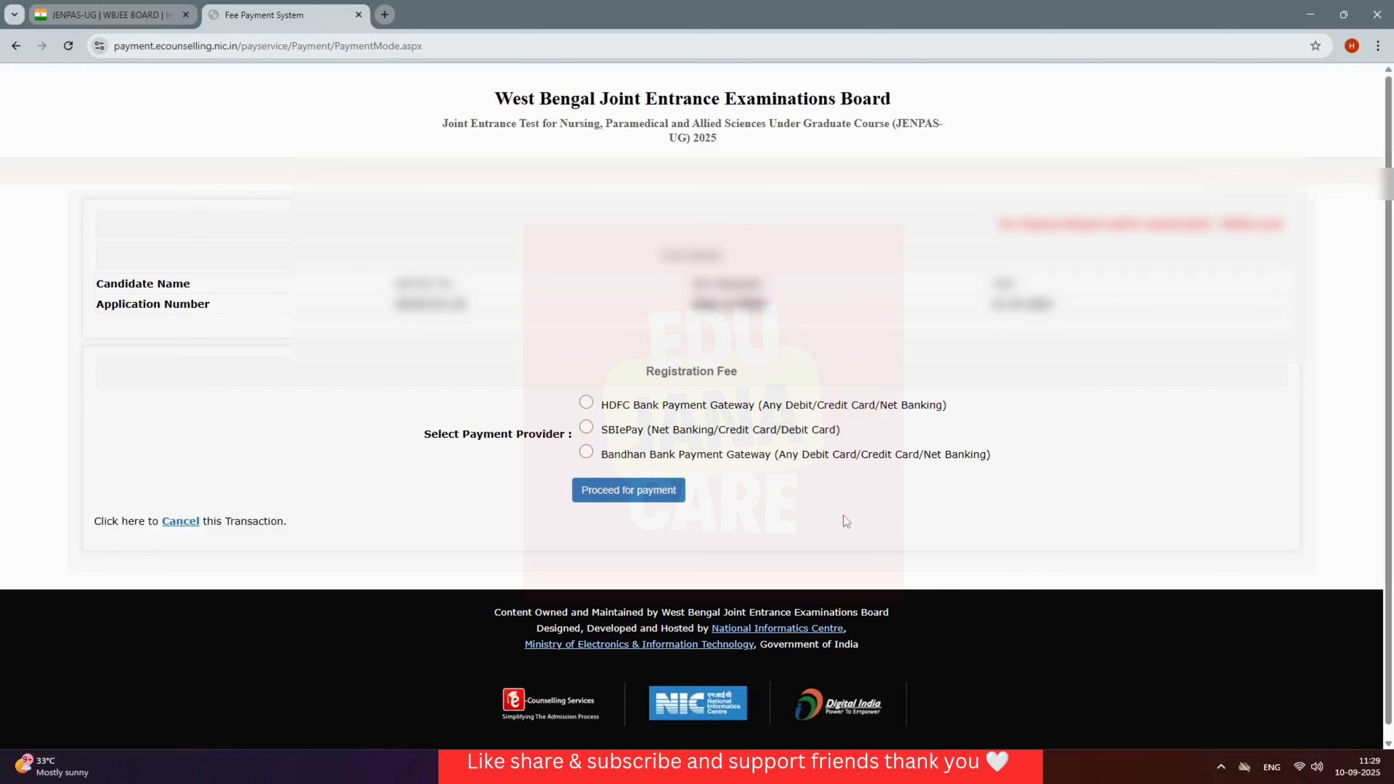
Step: Pay the ₹400 fee via the HDFC Bank gateway using PhonePe UPI with a verified UPI ID
left_click(586, 404)
left_click(640, 501)
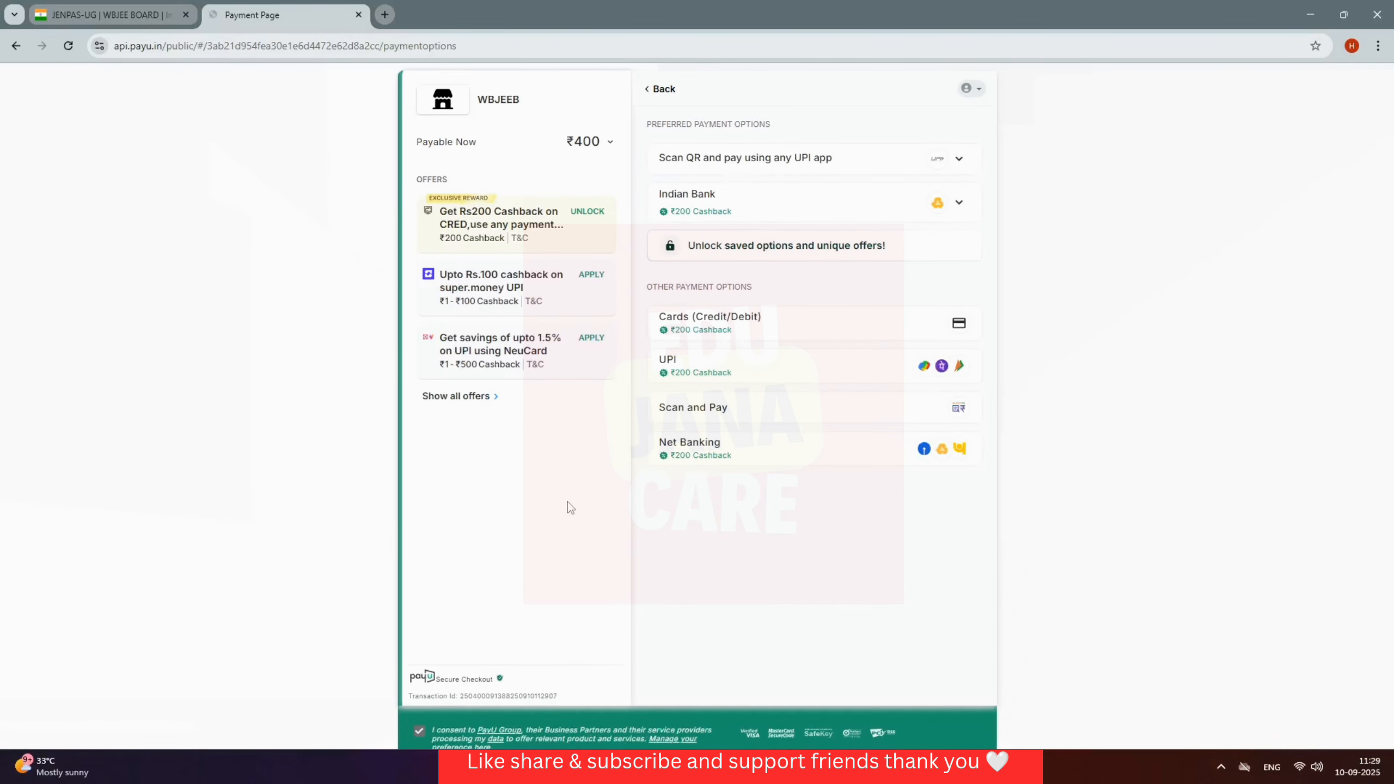
left_click(872, 377)
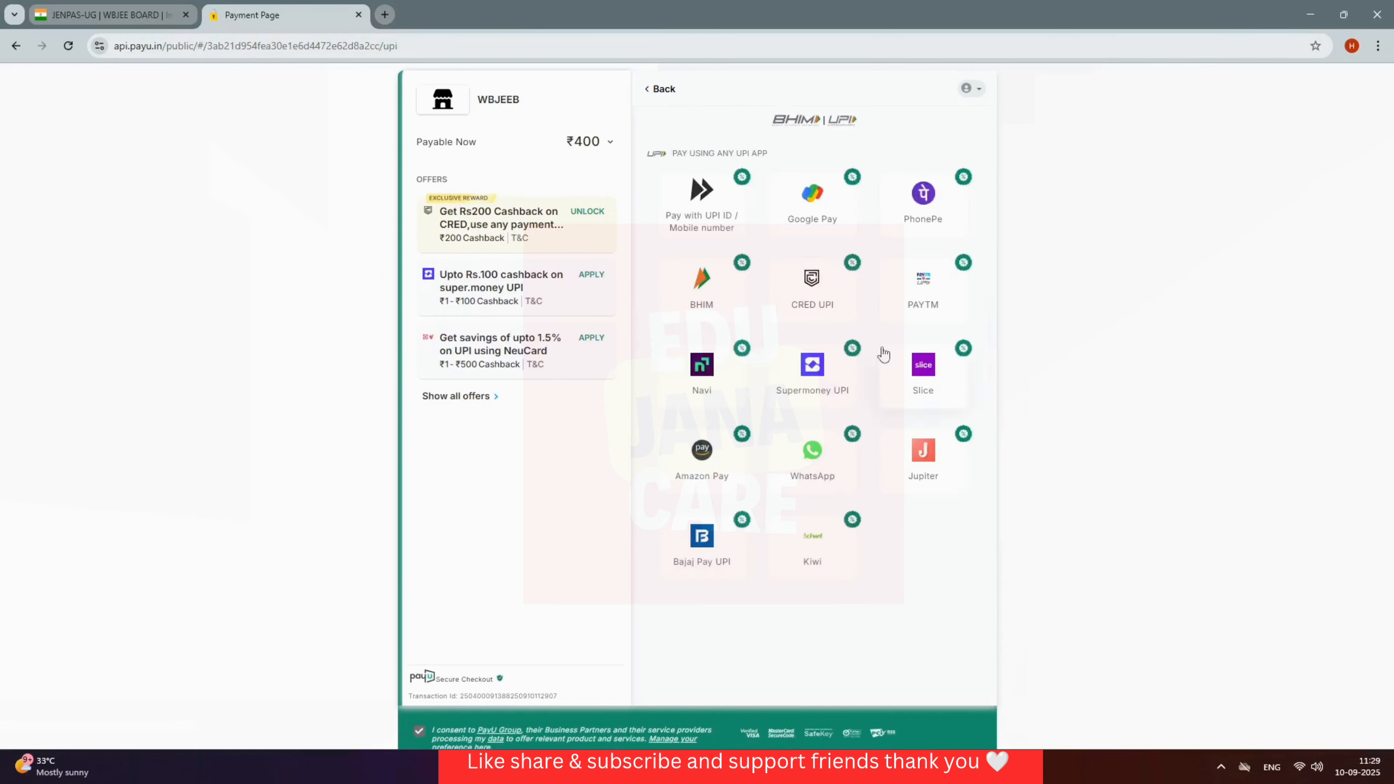
left_click(931, 218)
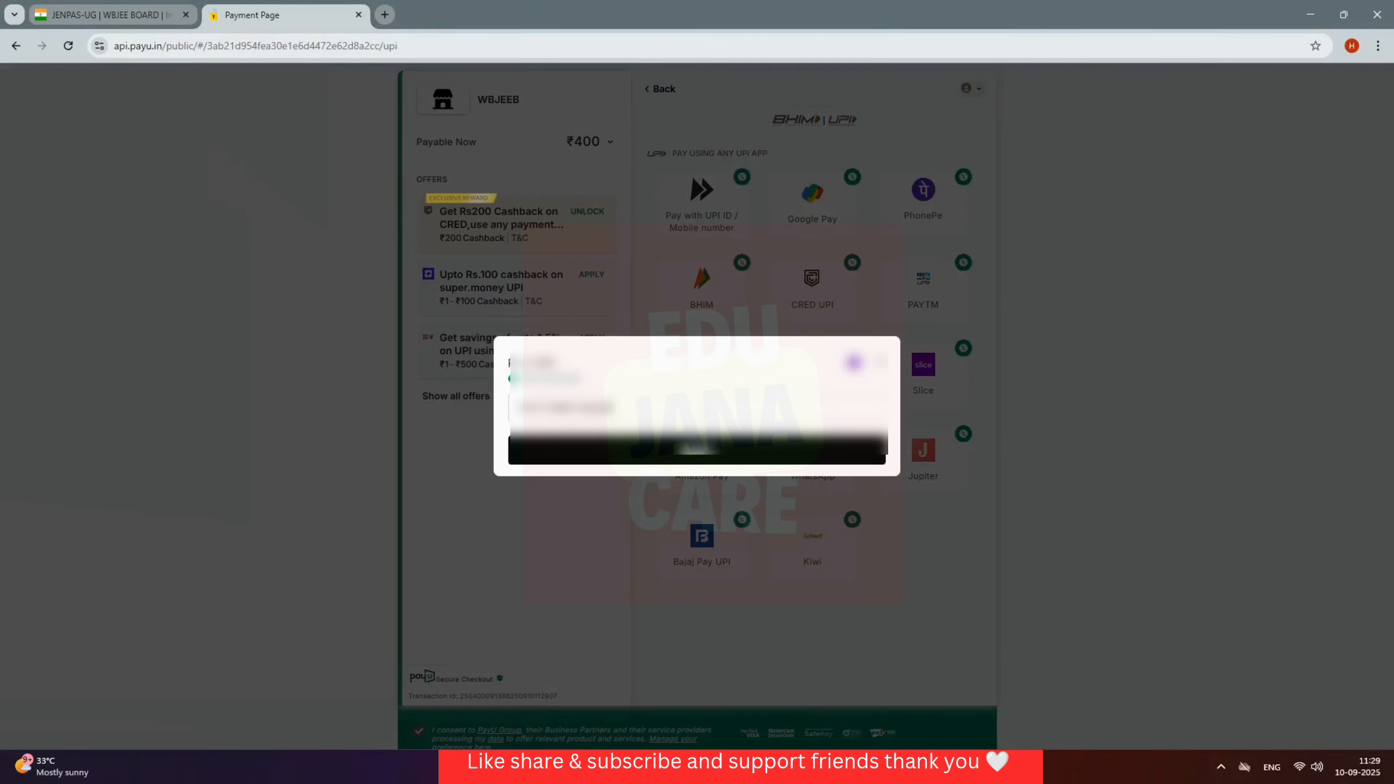
left_click(714, 457)
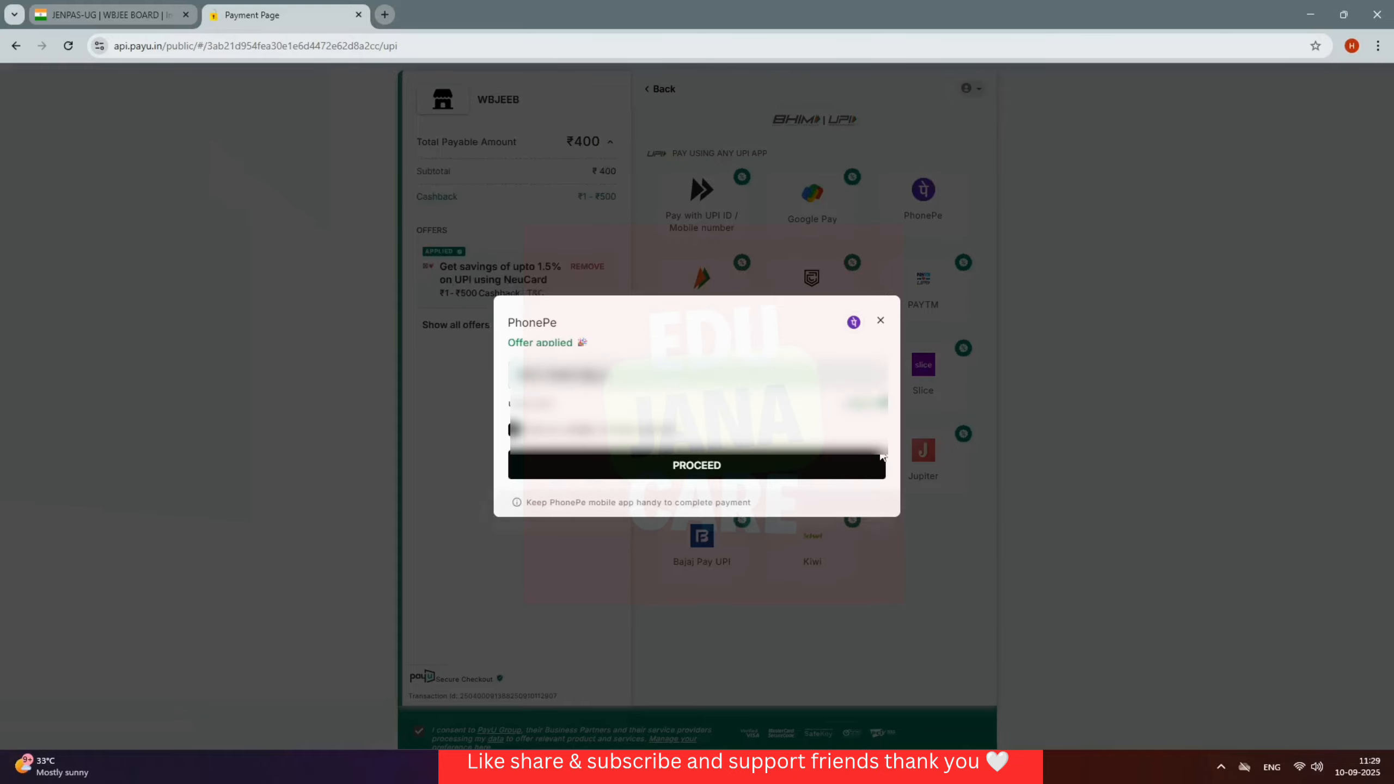
left_click(697, 467)
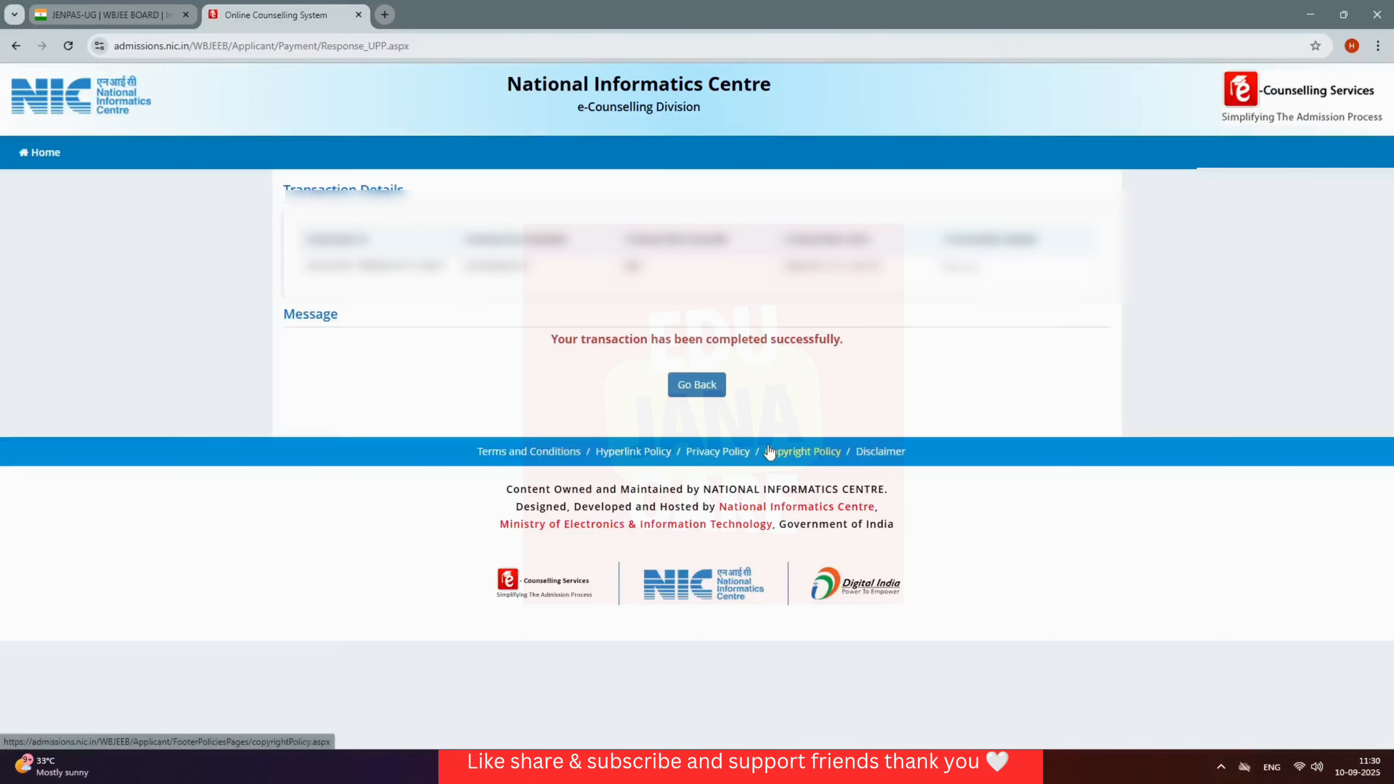
Step: From the dashboard, save the JENPAS-UG confirmation page PDF into a chosen folder
left_click(699, 391)
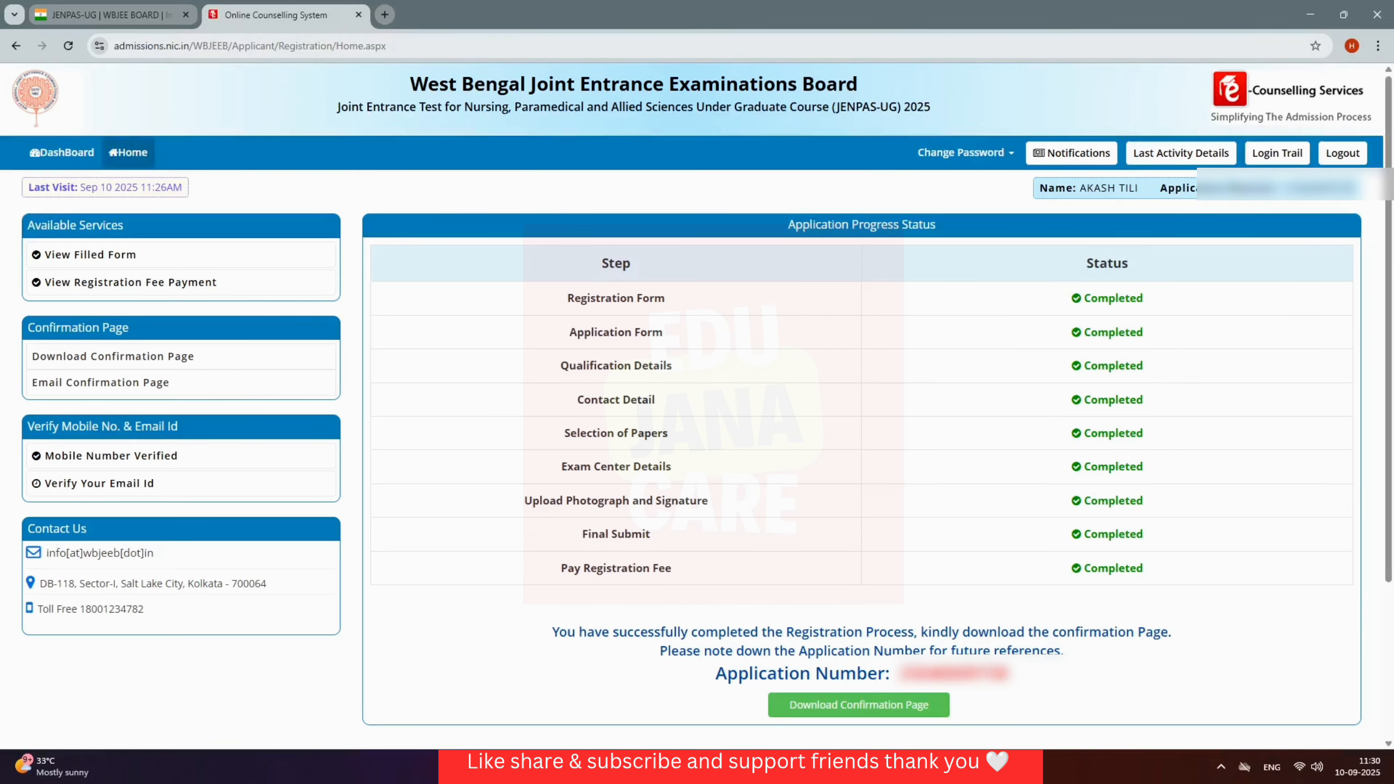
left_click(873, 714)
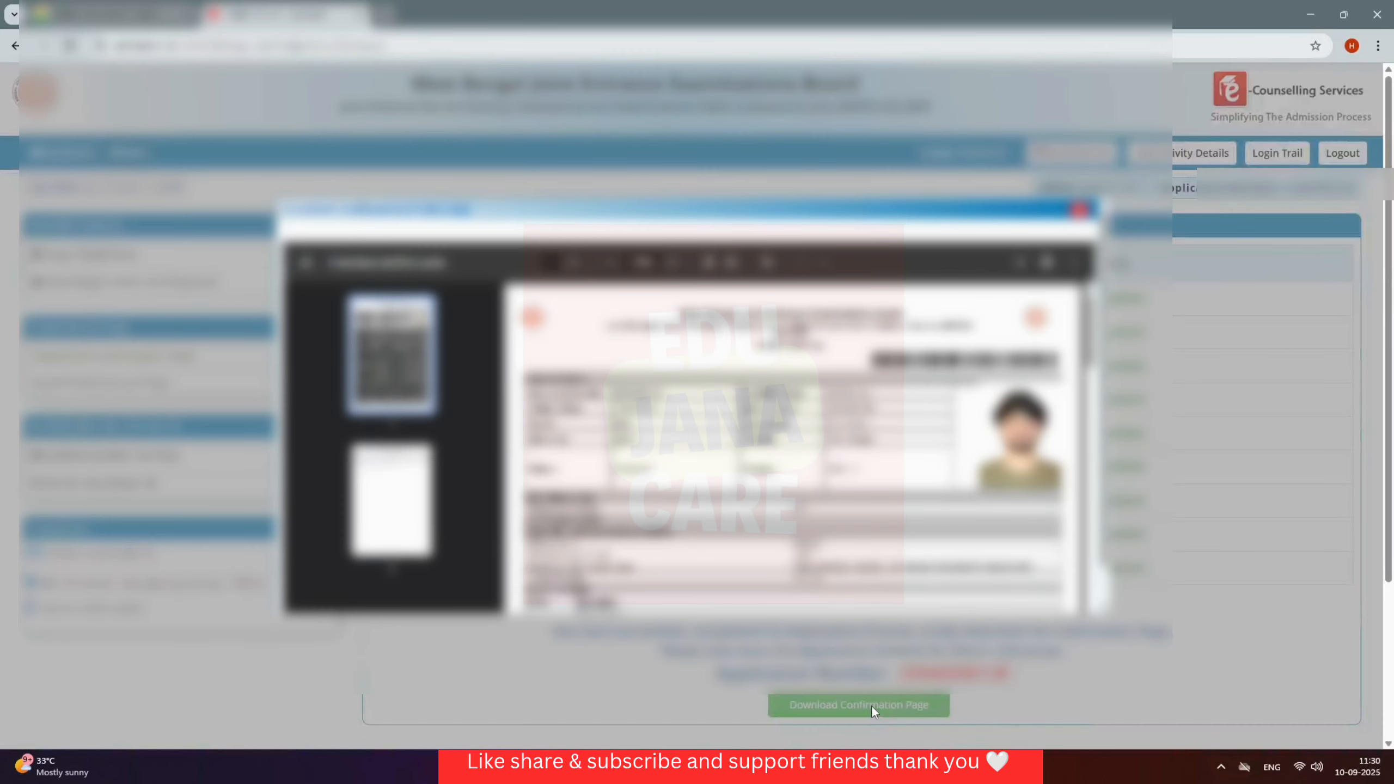
left_click(1019, 264)
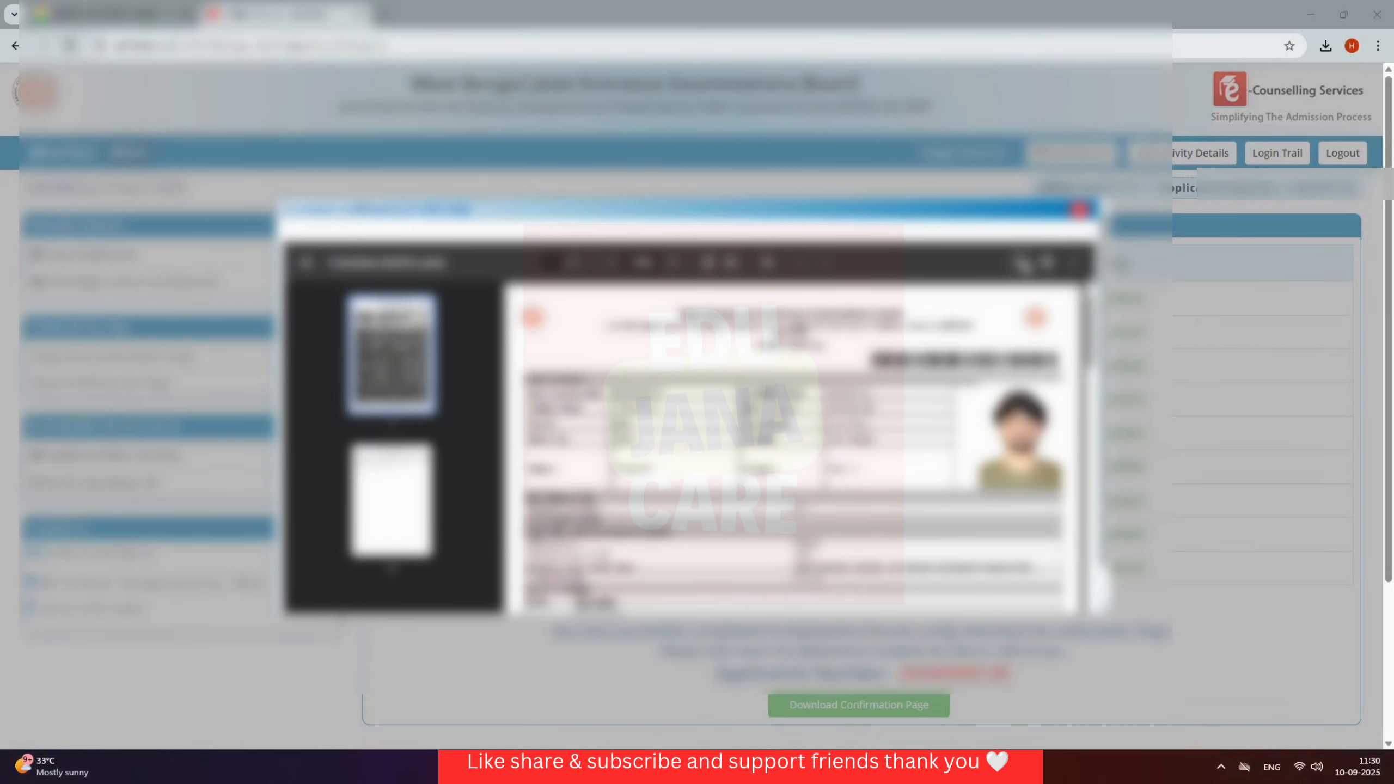
scroll(59, 220, "up", 3)
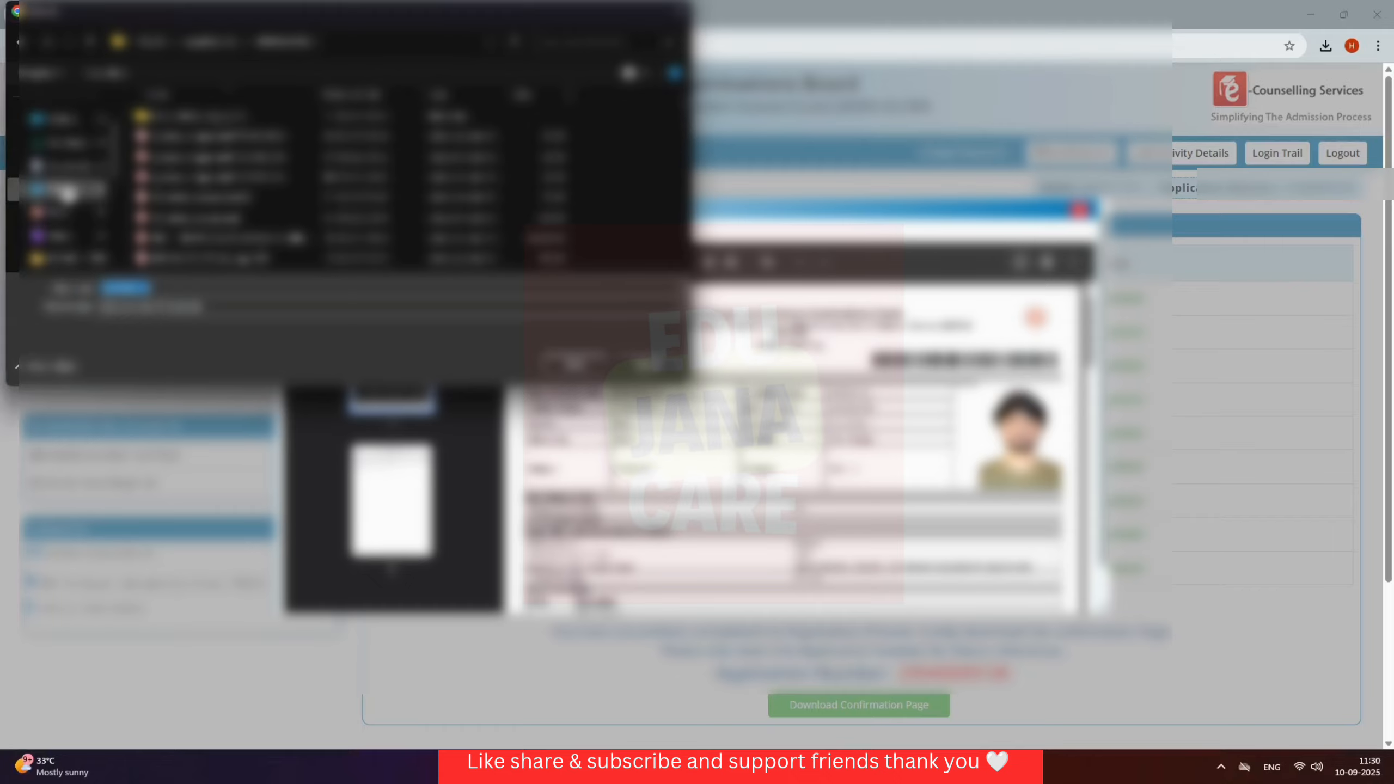
left_click(67, 131)
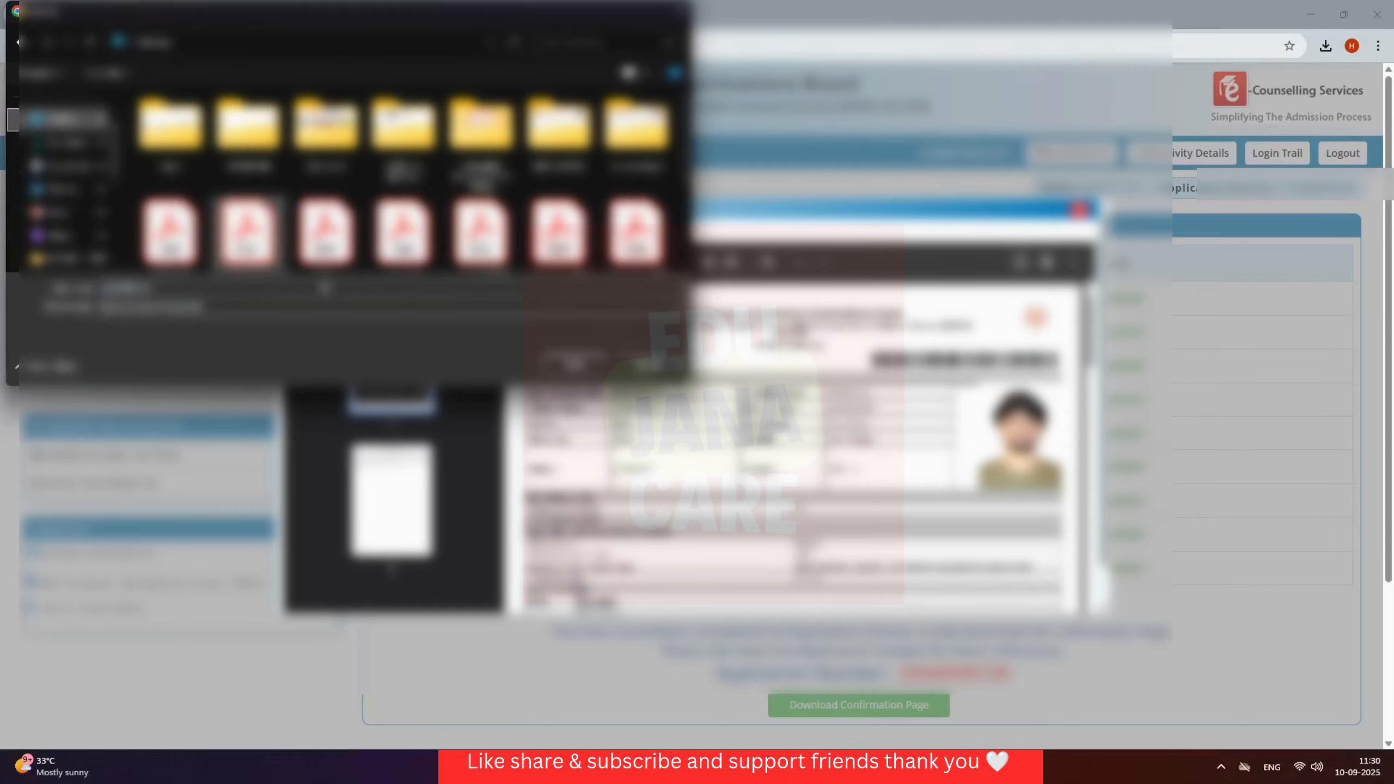
left_click(571, 367)
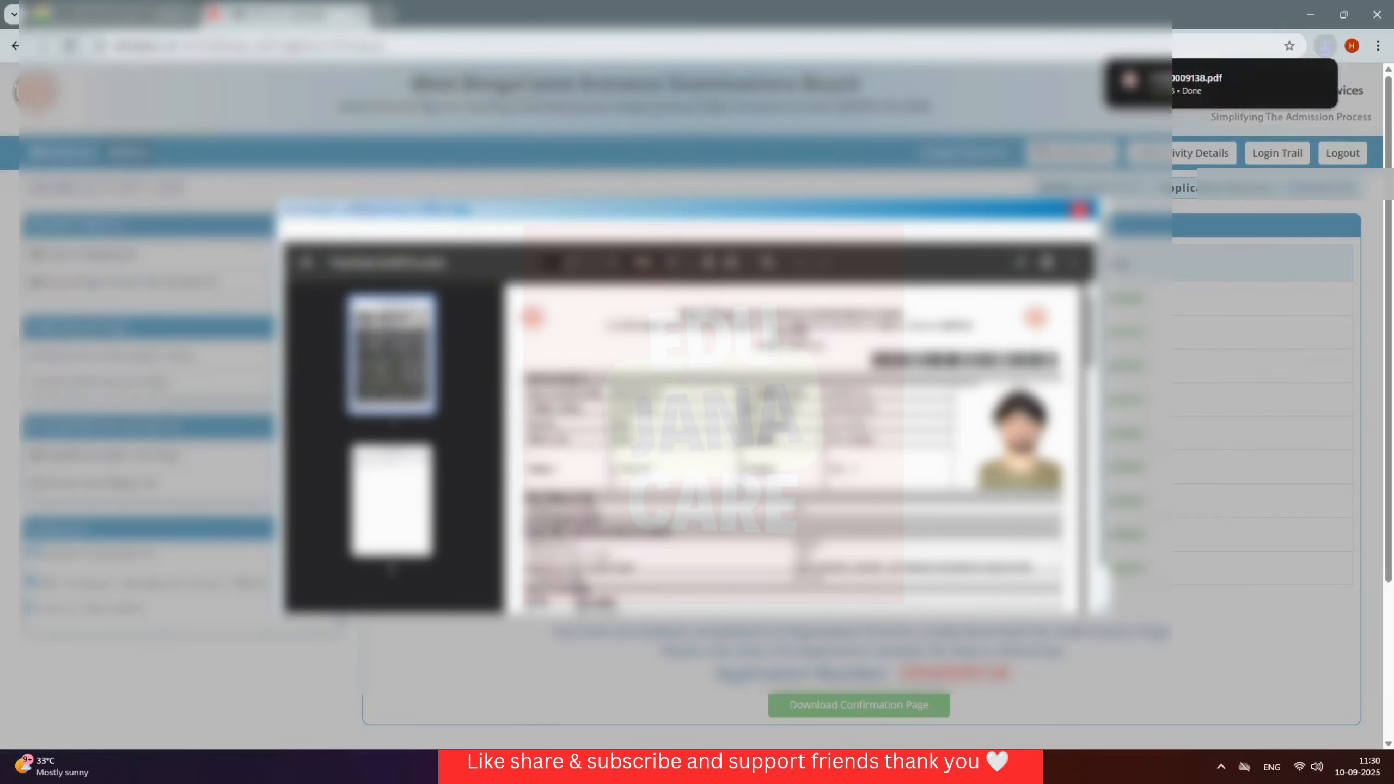